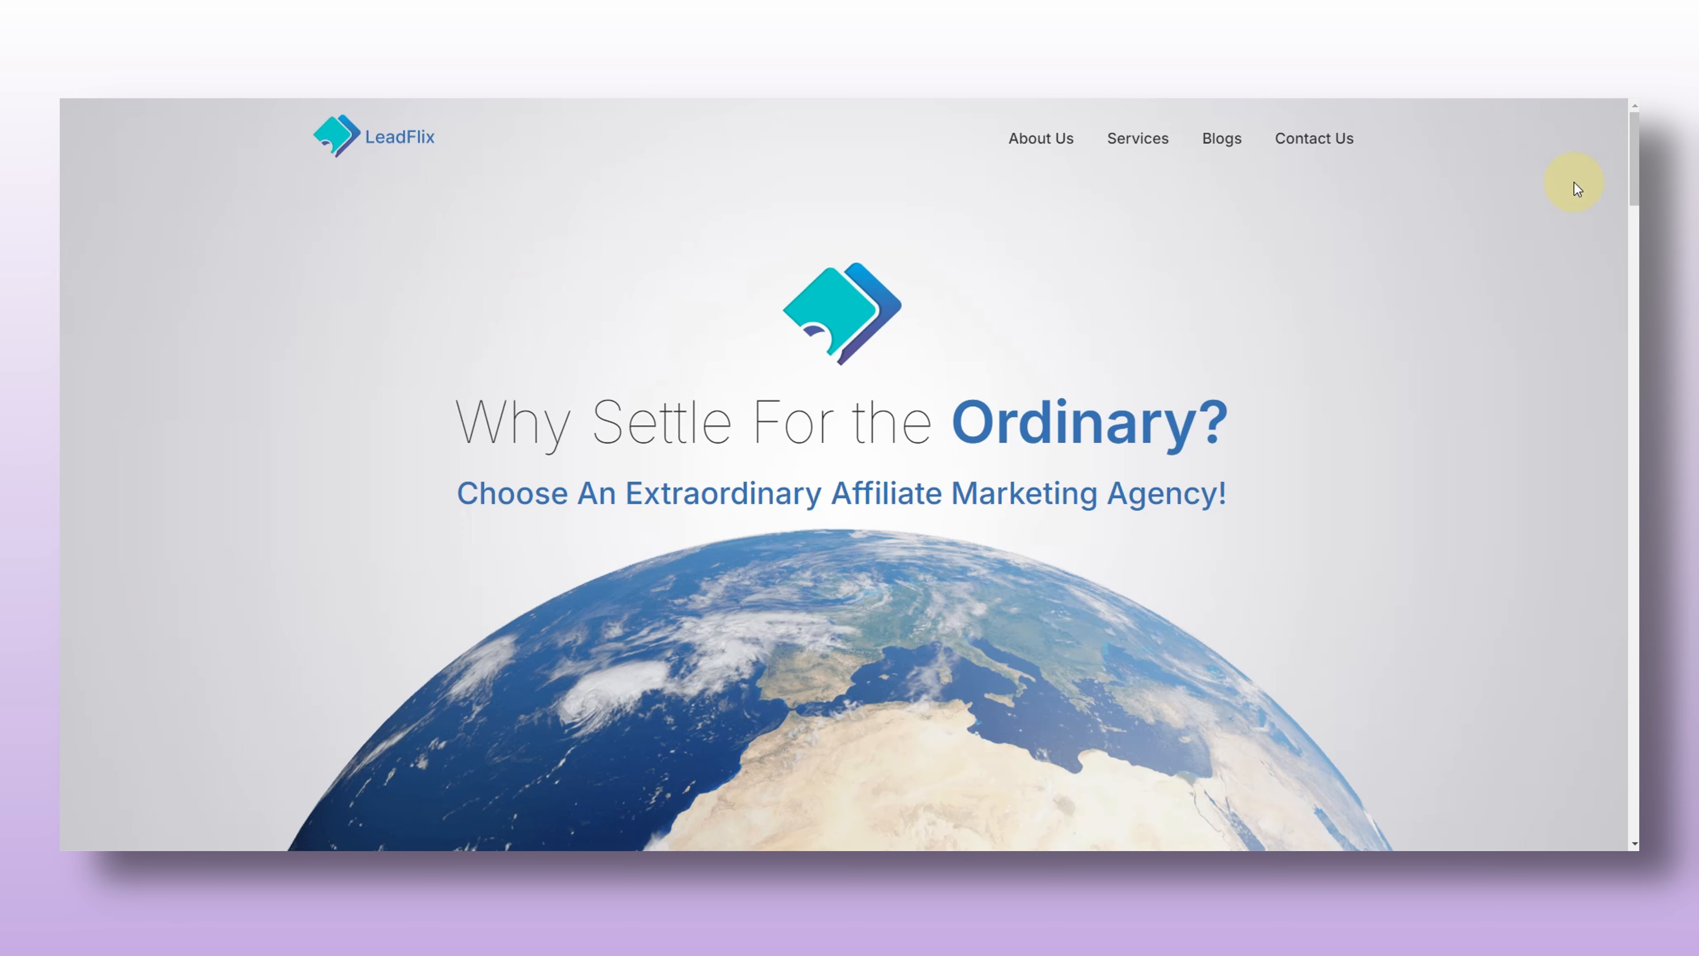
scroll(1573, 181, down, 10)
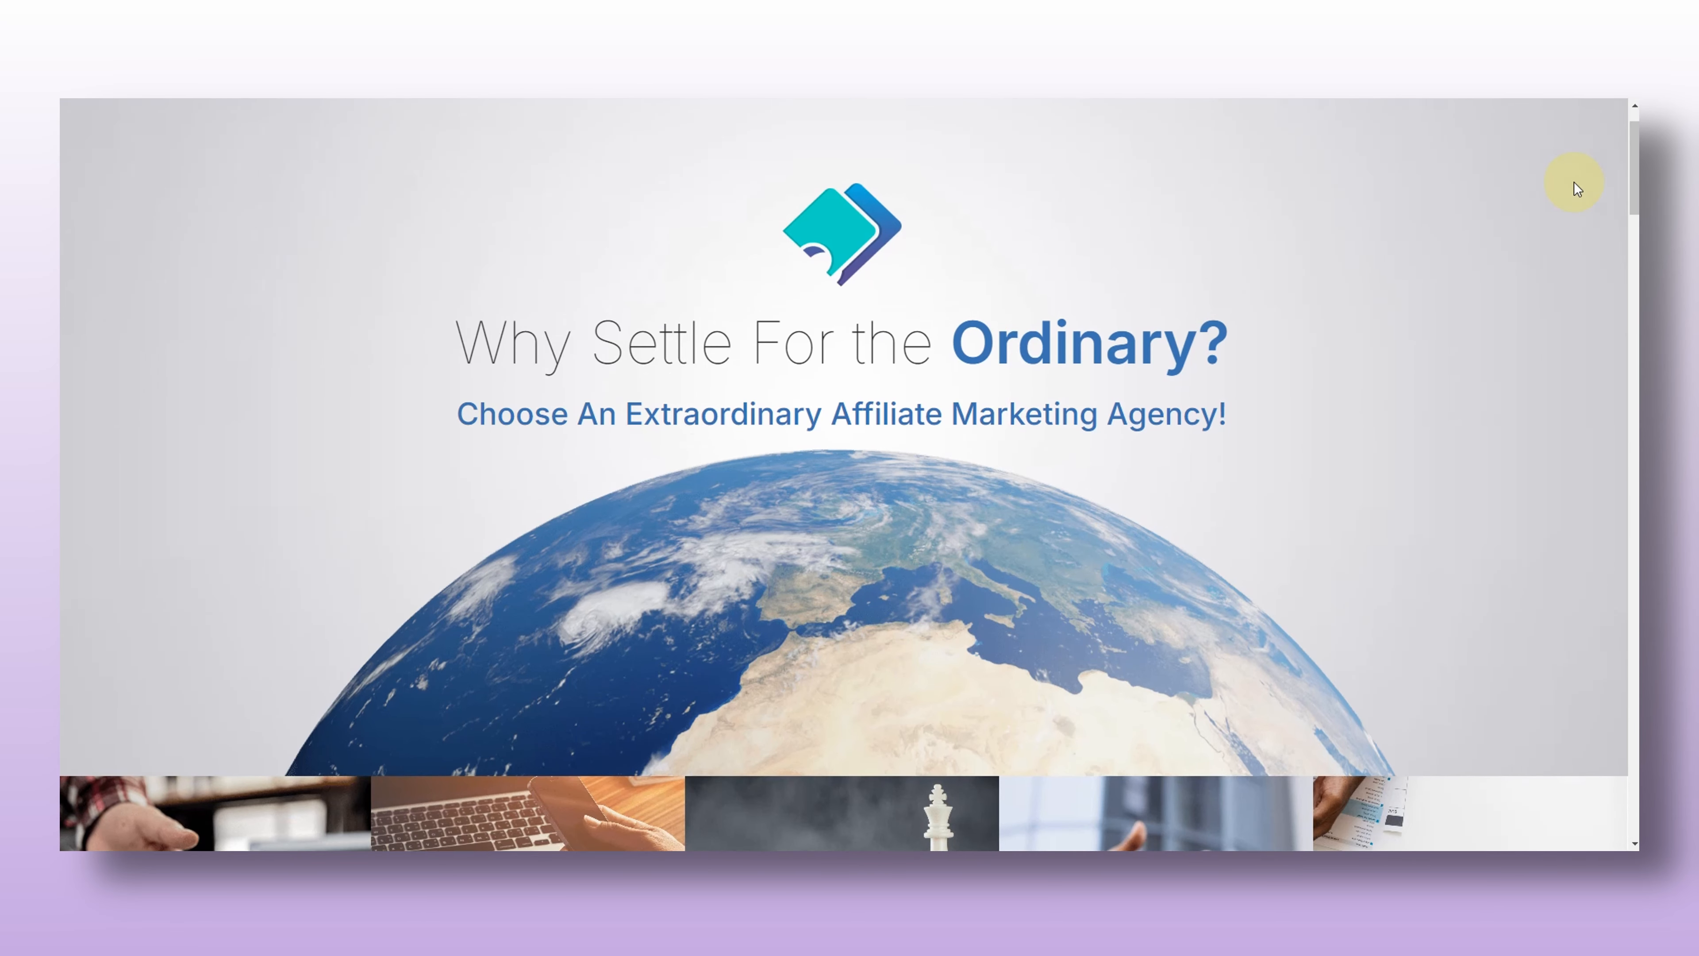
scroll(1574, 182, down, 15)
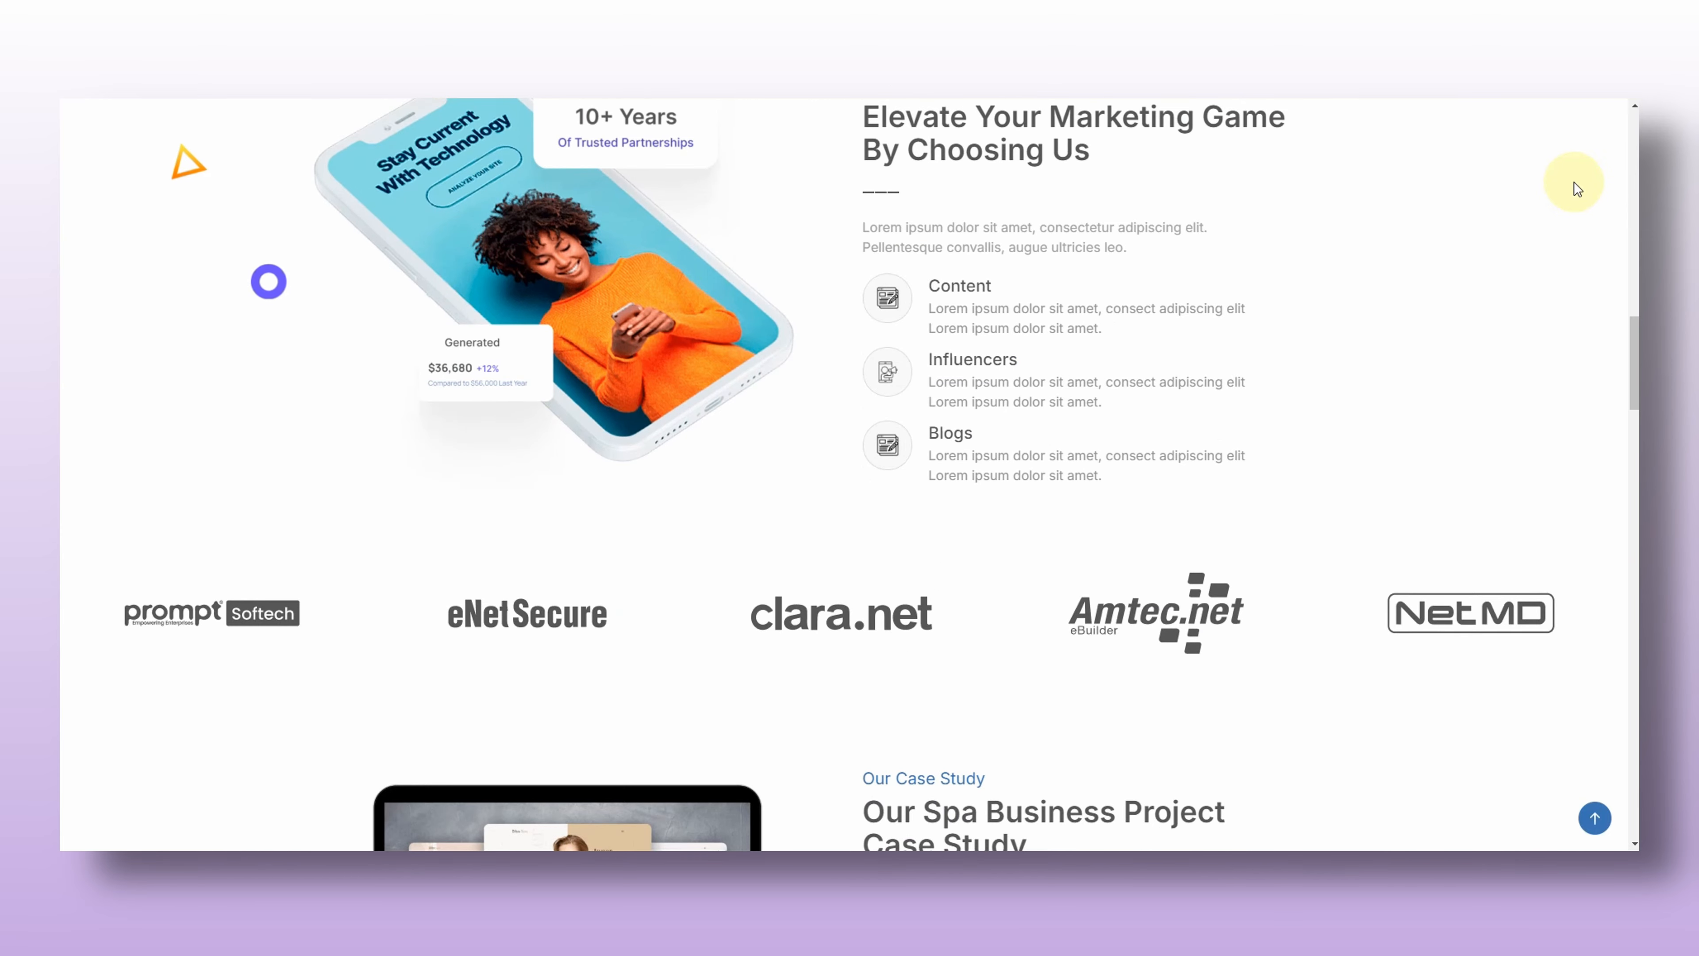
scroll(1574, 181, down, 1)
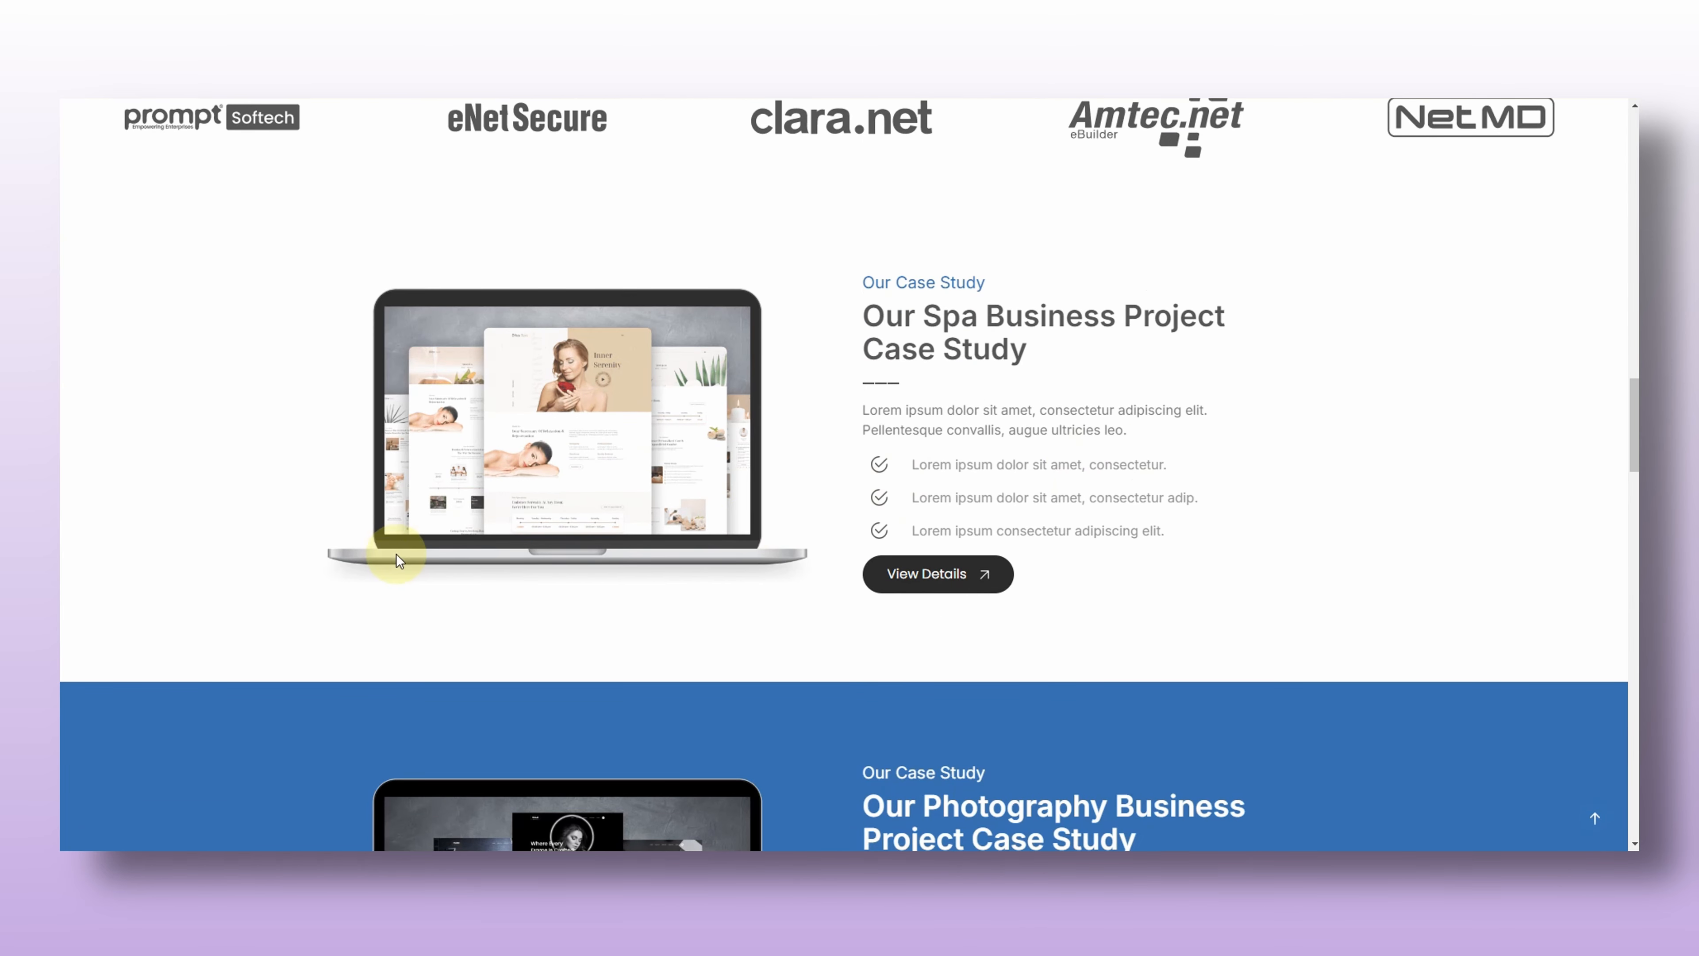
scroll(553, 576, down, 1)
scroll(553, 576, down, 5)
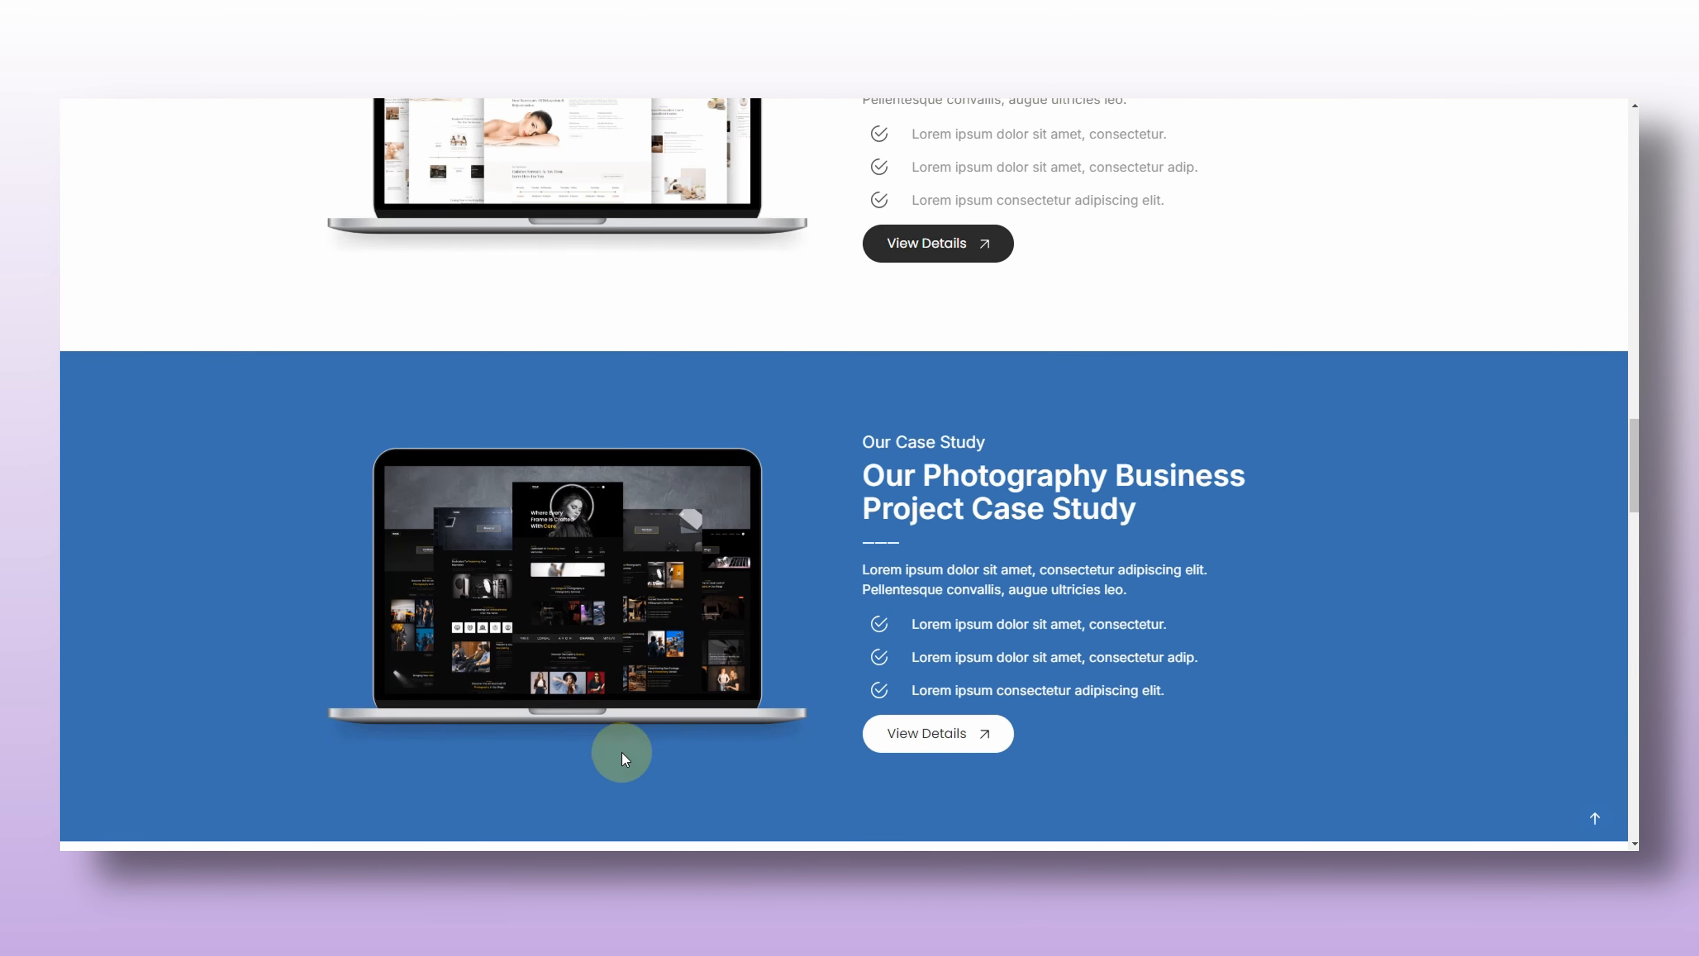
scroll(468, 747, down, 1)
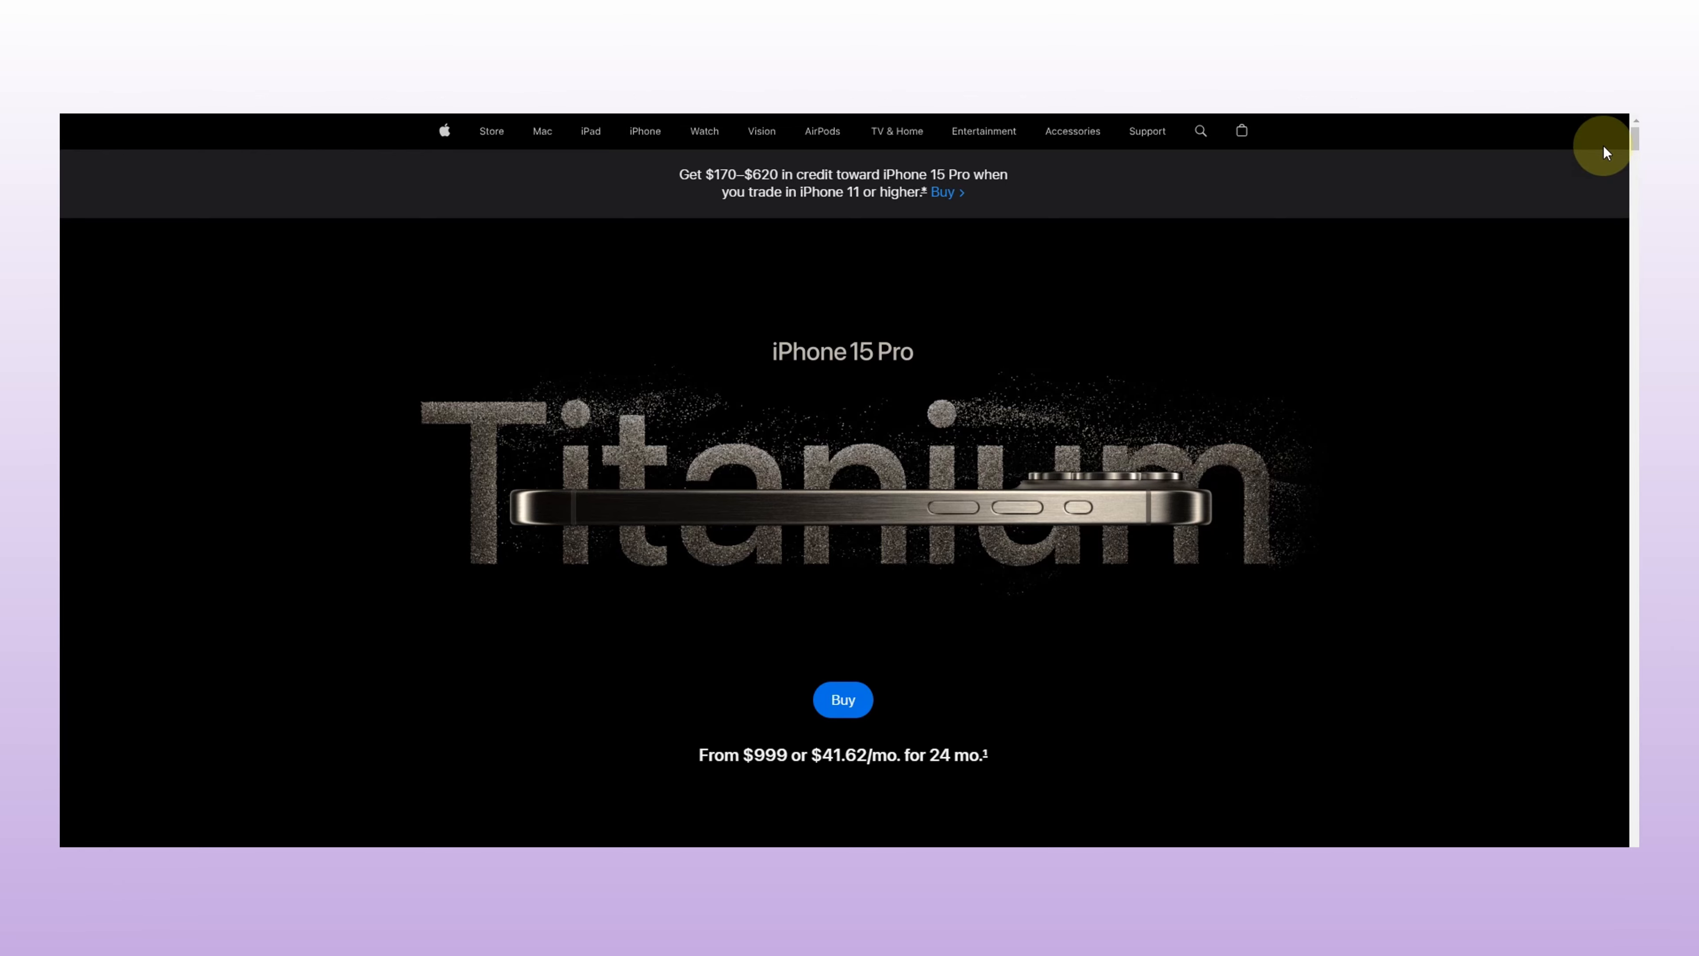
drag(1635, 144, 1635, 294)
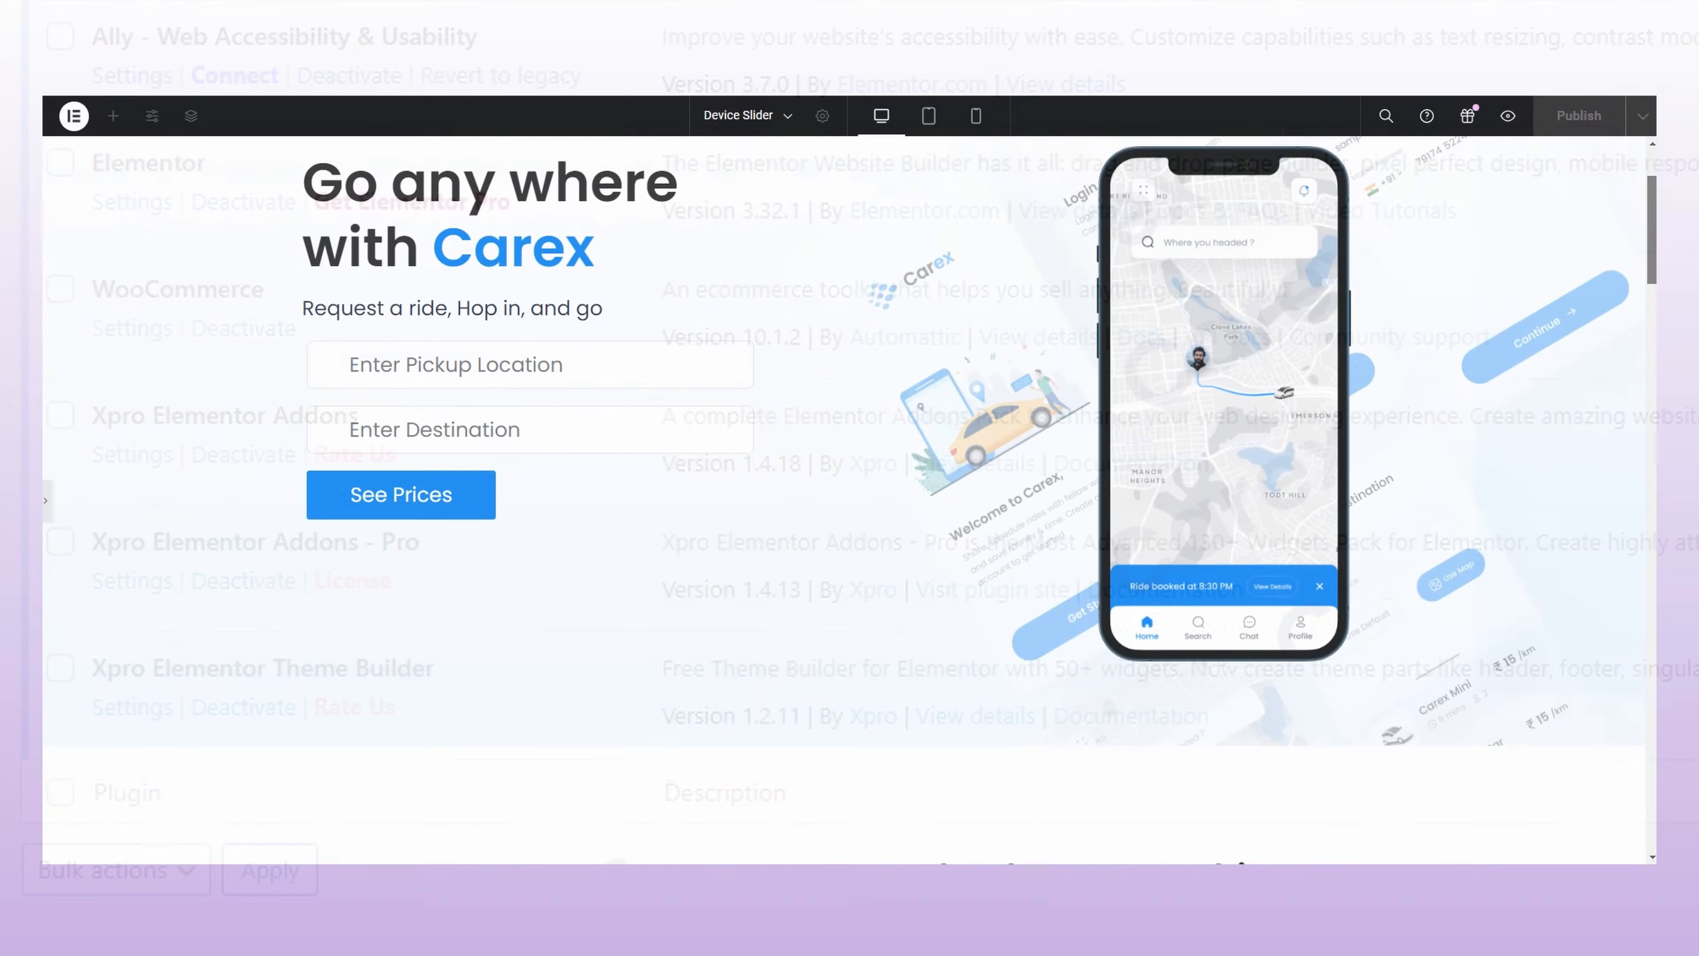
Delete the existing phone slider from the middle of the How Carex Works section.
scroll(1392, 497, down, 10)
scroll(1474, 508, down, 10)
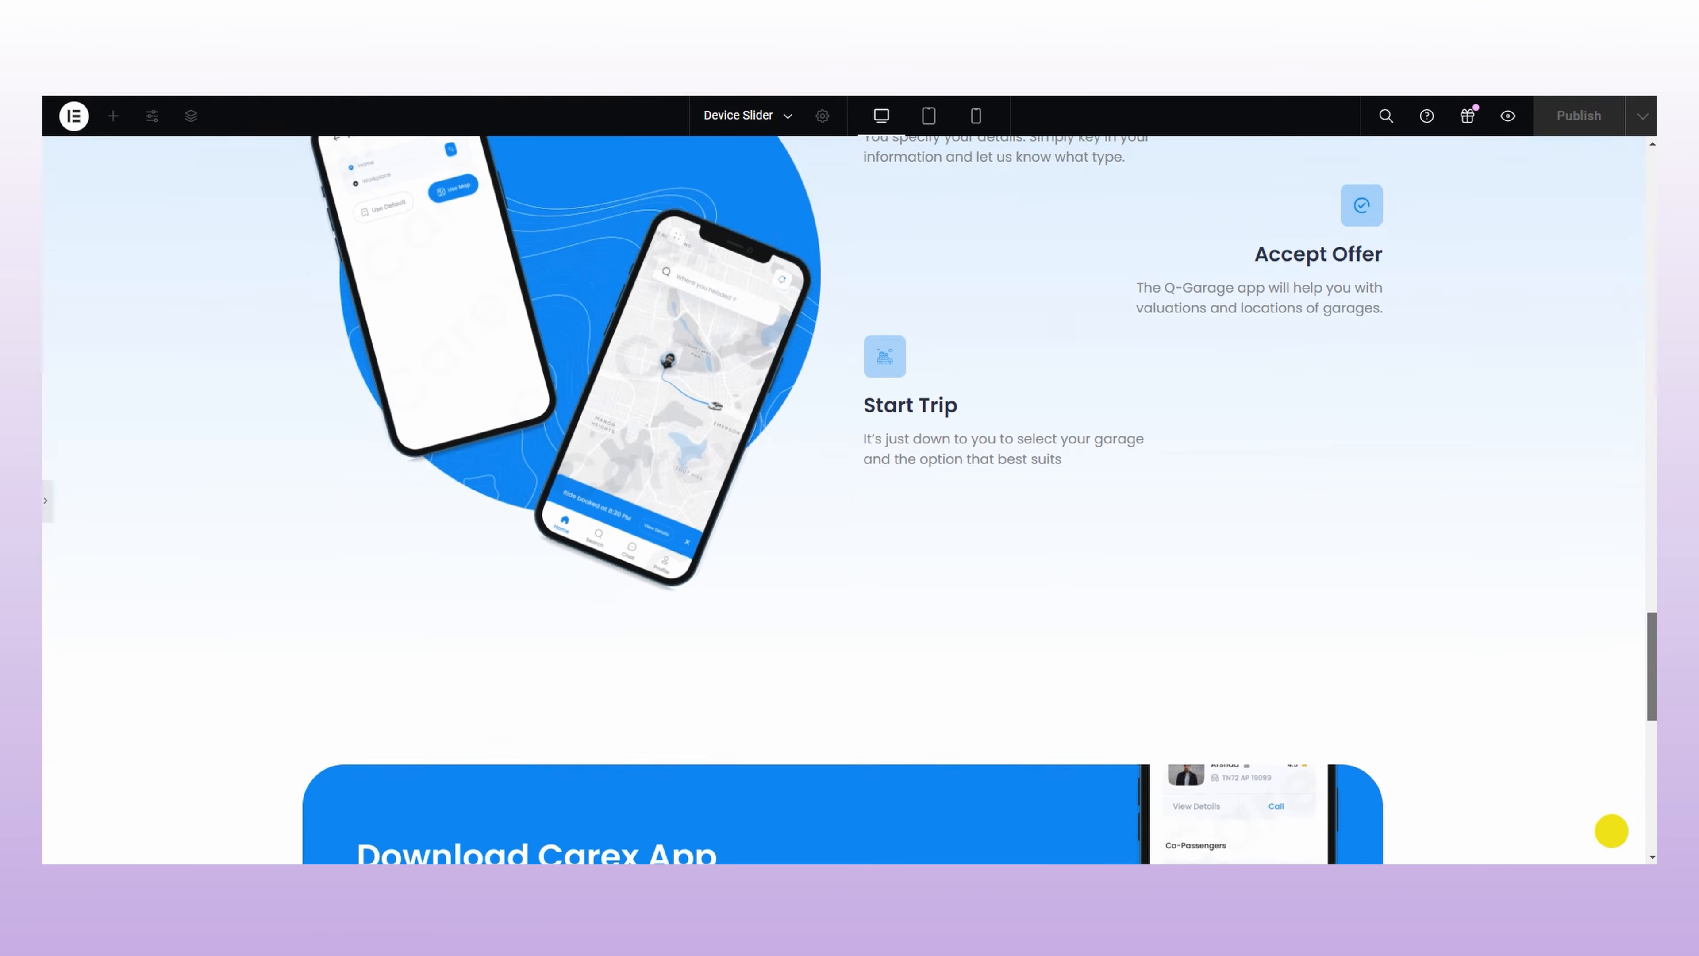
scroll(1474, 509, up, 11)
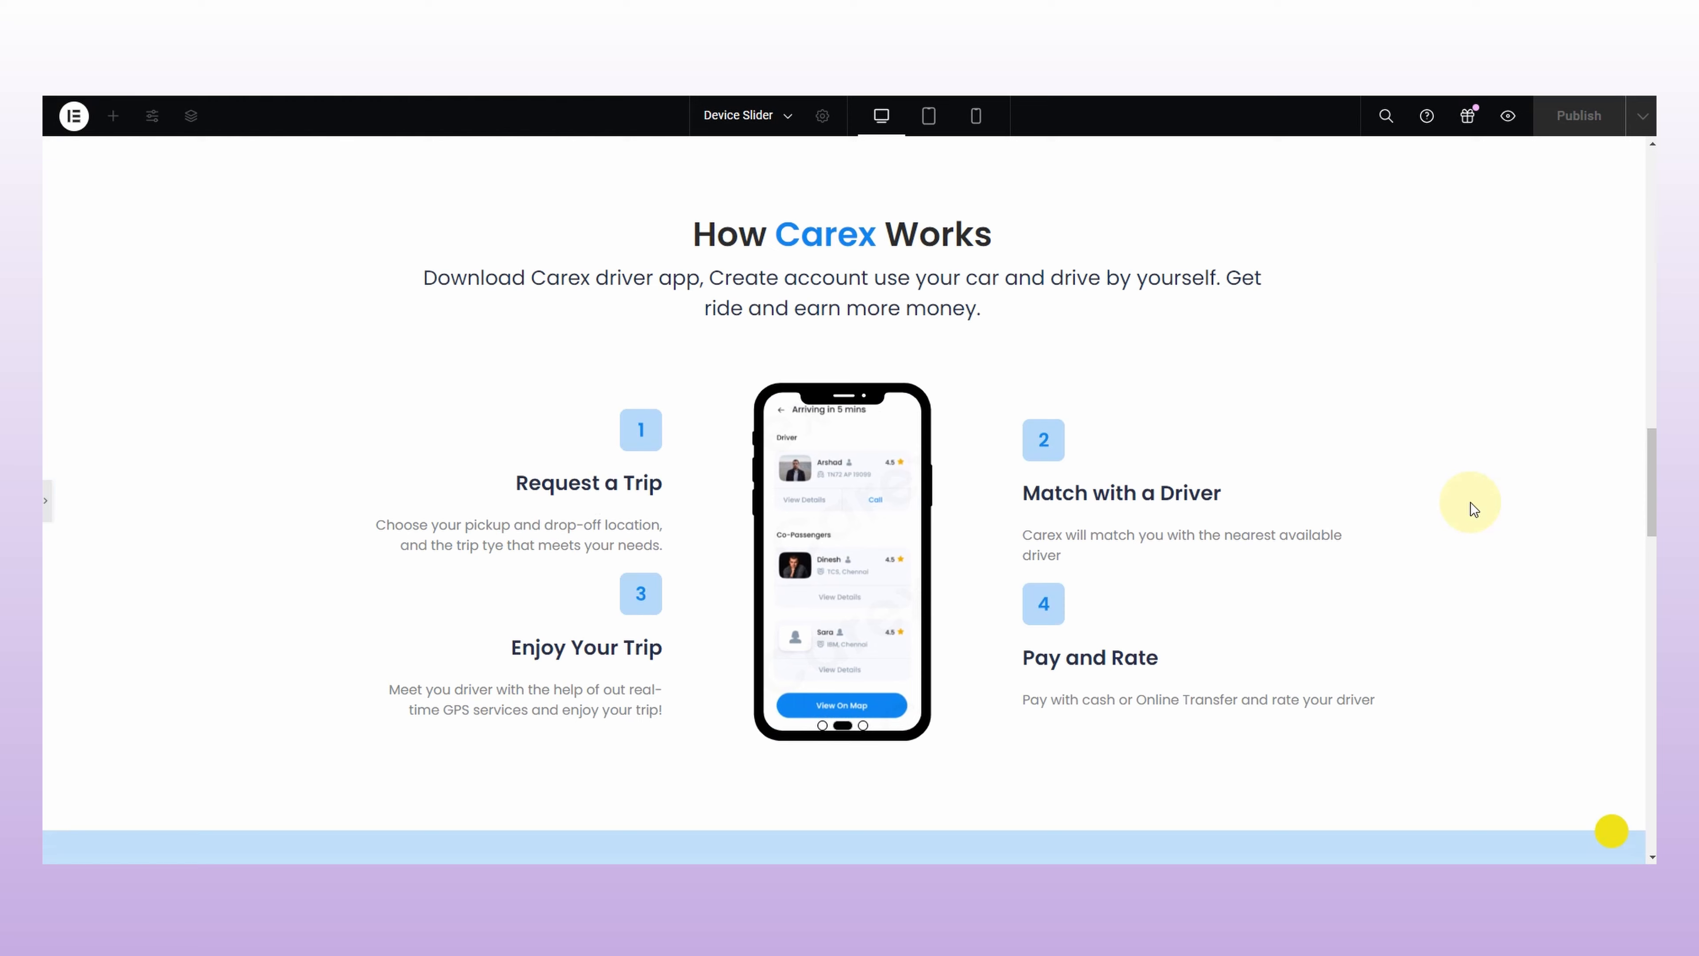
click(44, 500)
right_click(923, 408)
click(942, 789)
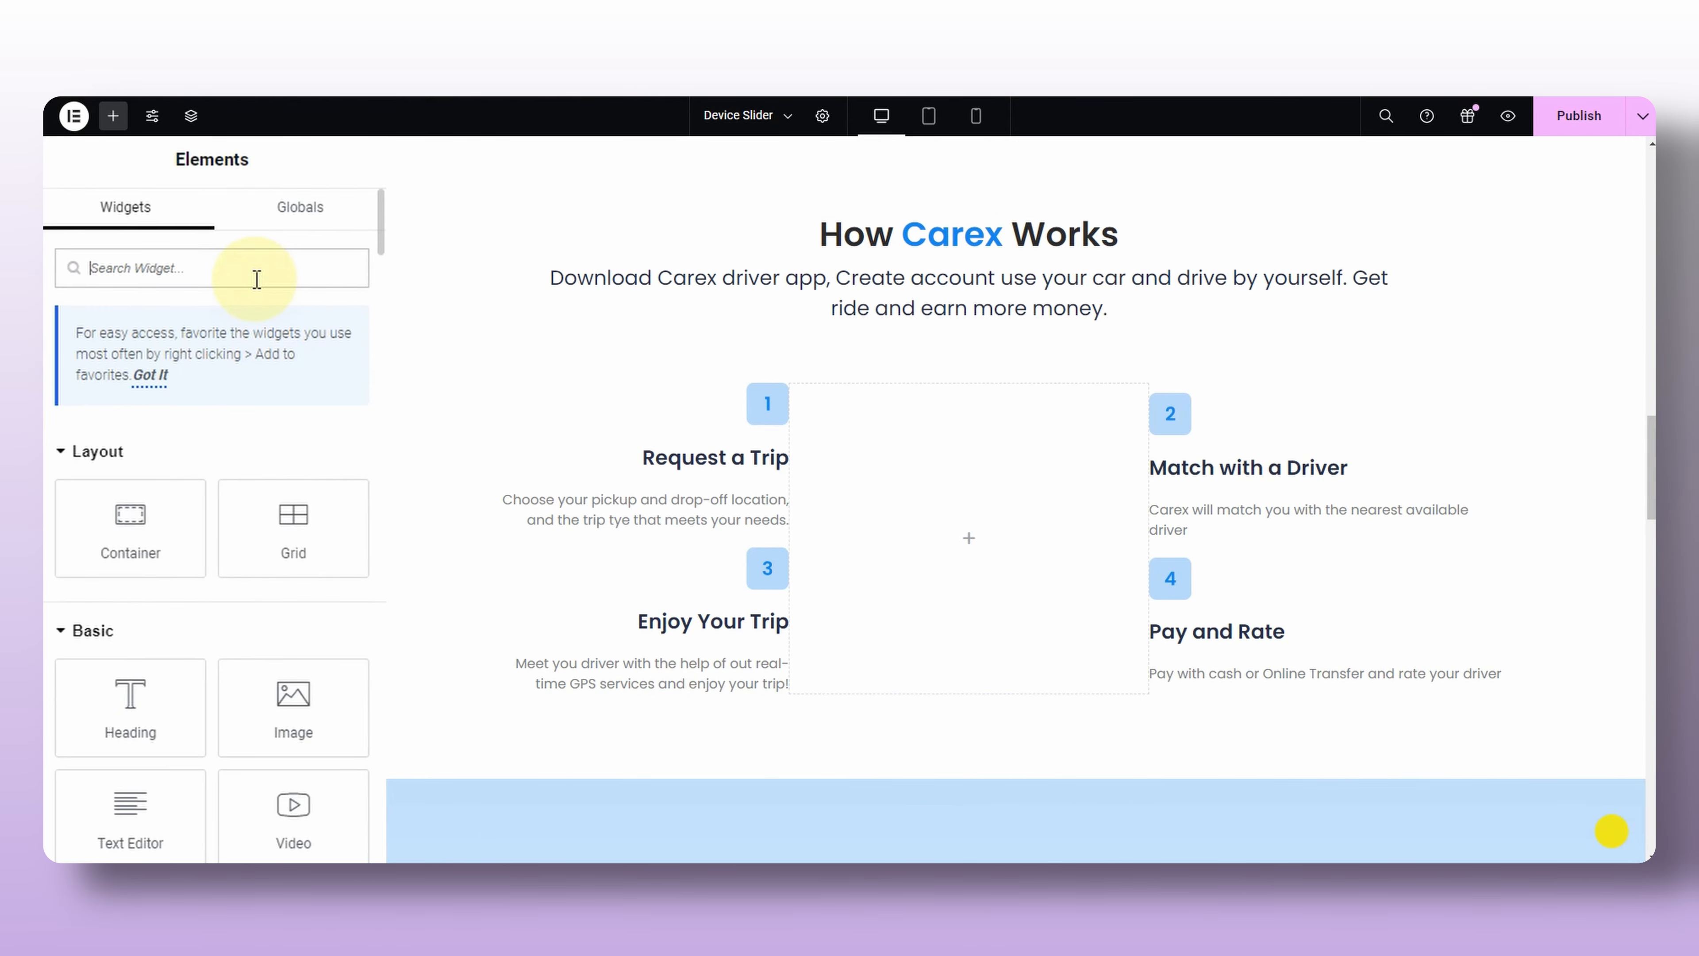
Find the Device Slider widget and add it to the empty middle container of the How Carex Works section.
text(devic)
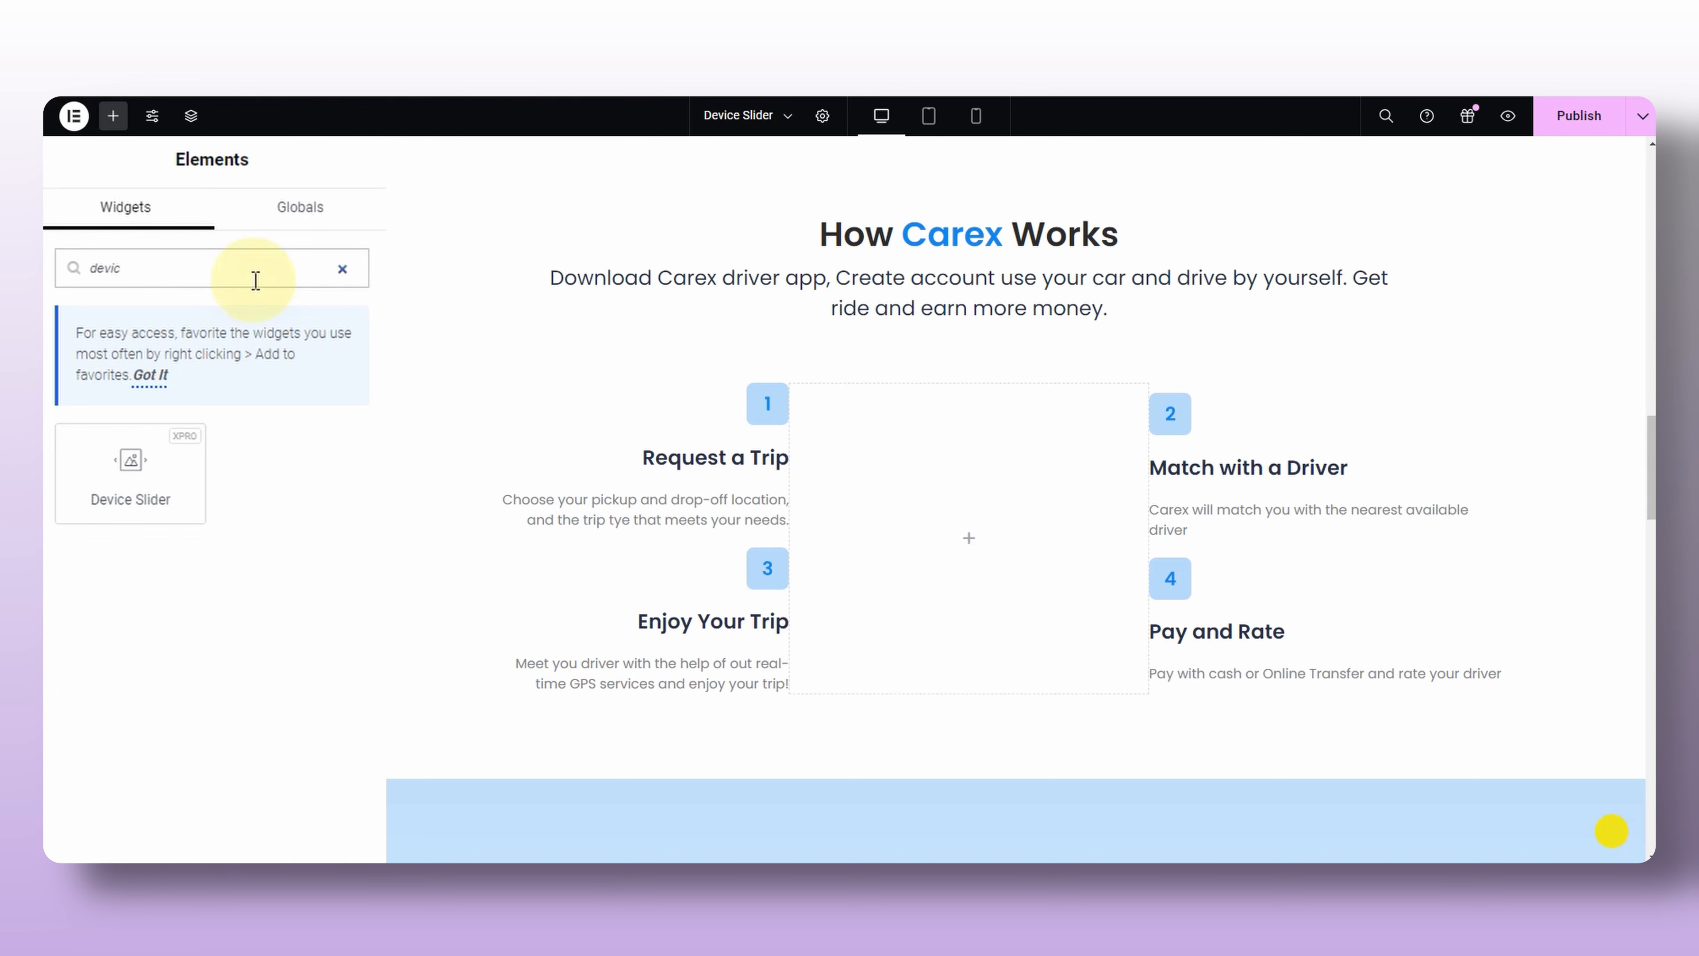
drag(130, 471, 973, 447)
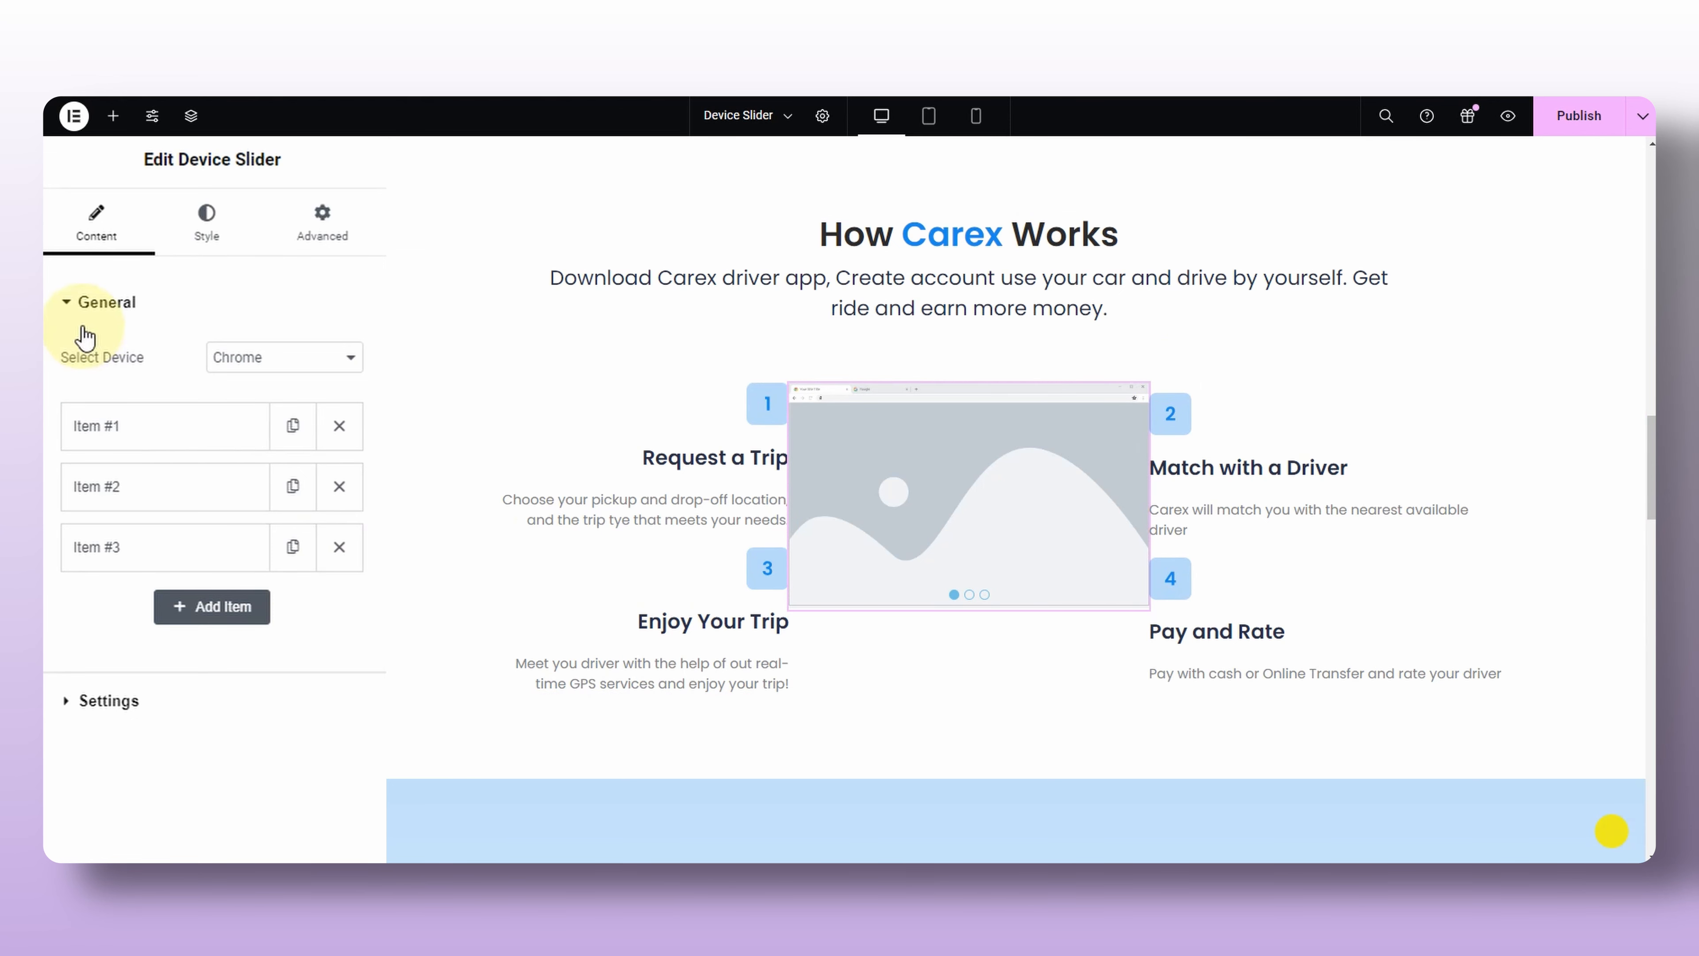
click(72, 309)
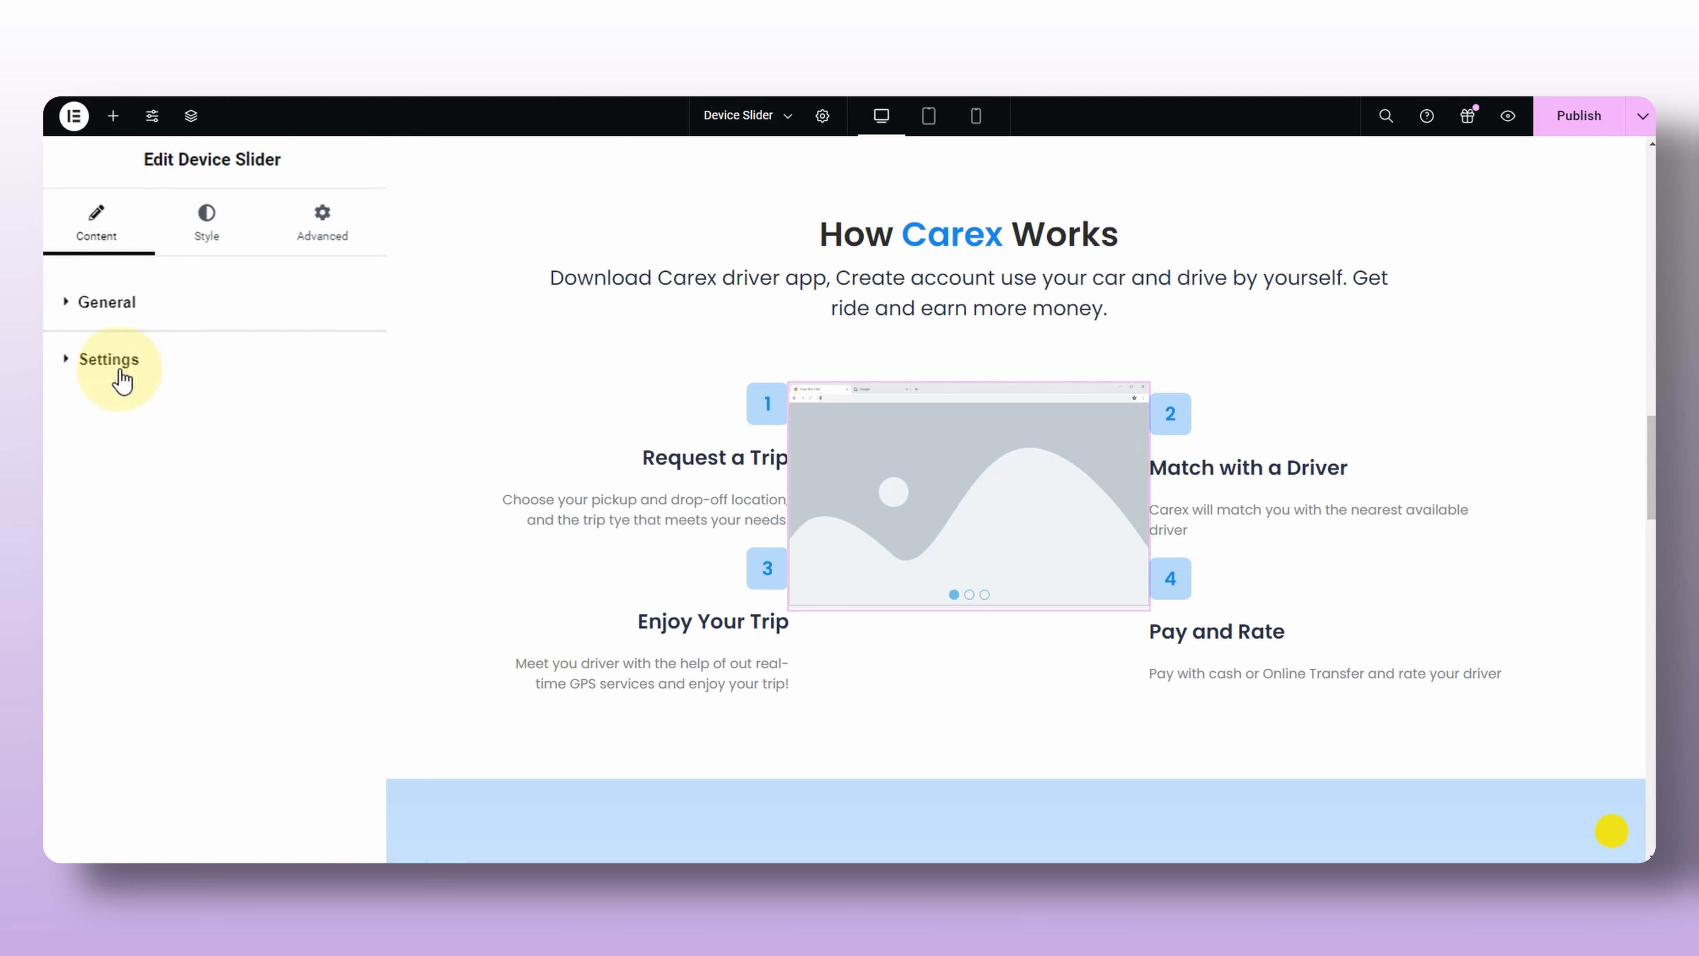
click(79, 320)
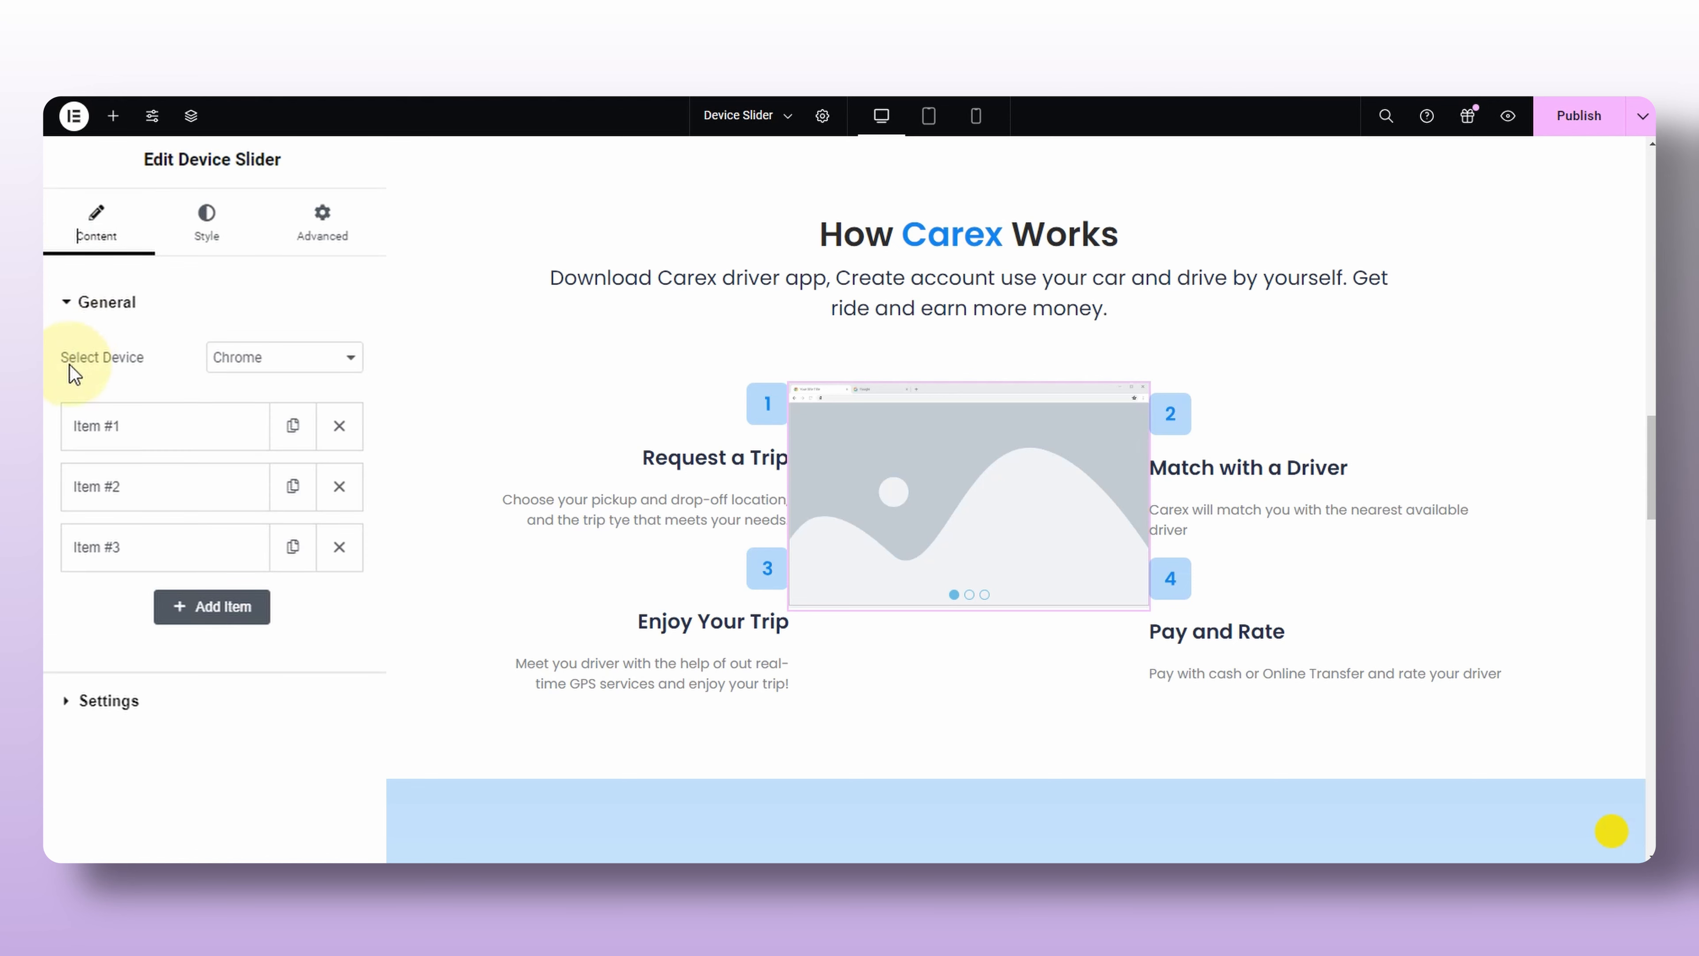
Try the Chrome Dark, Edge, Edge Dark, Firefox and Safari browser frames on the device slider.
click(247, 369)
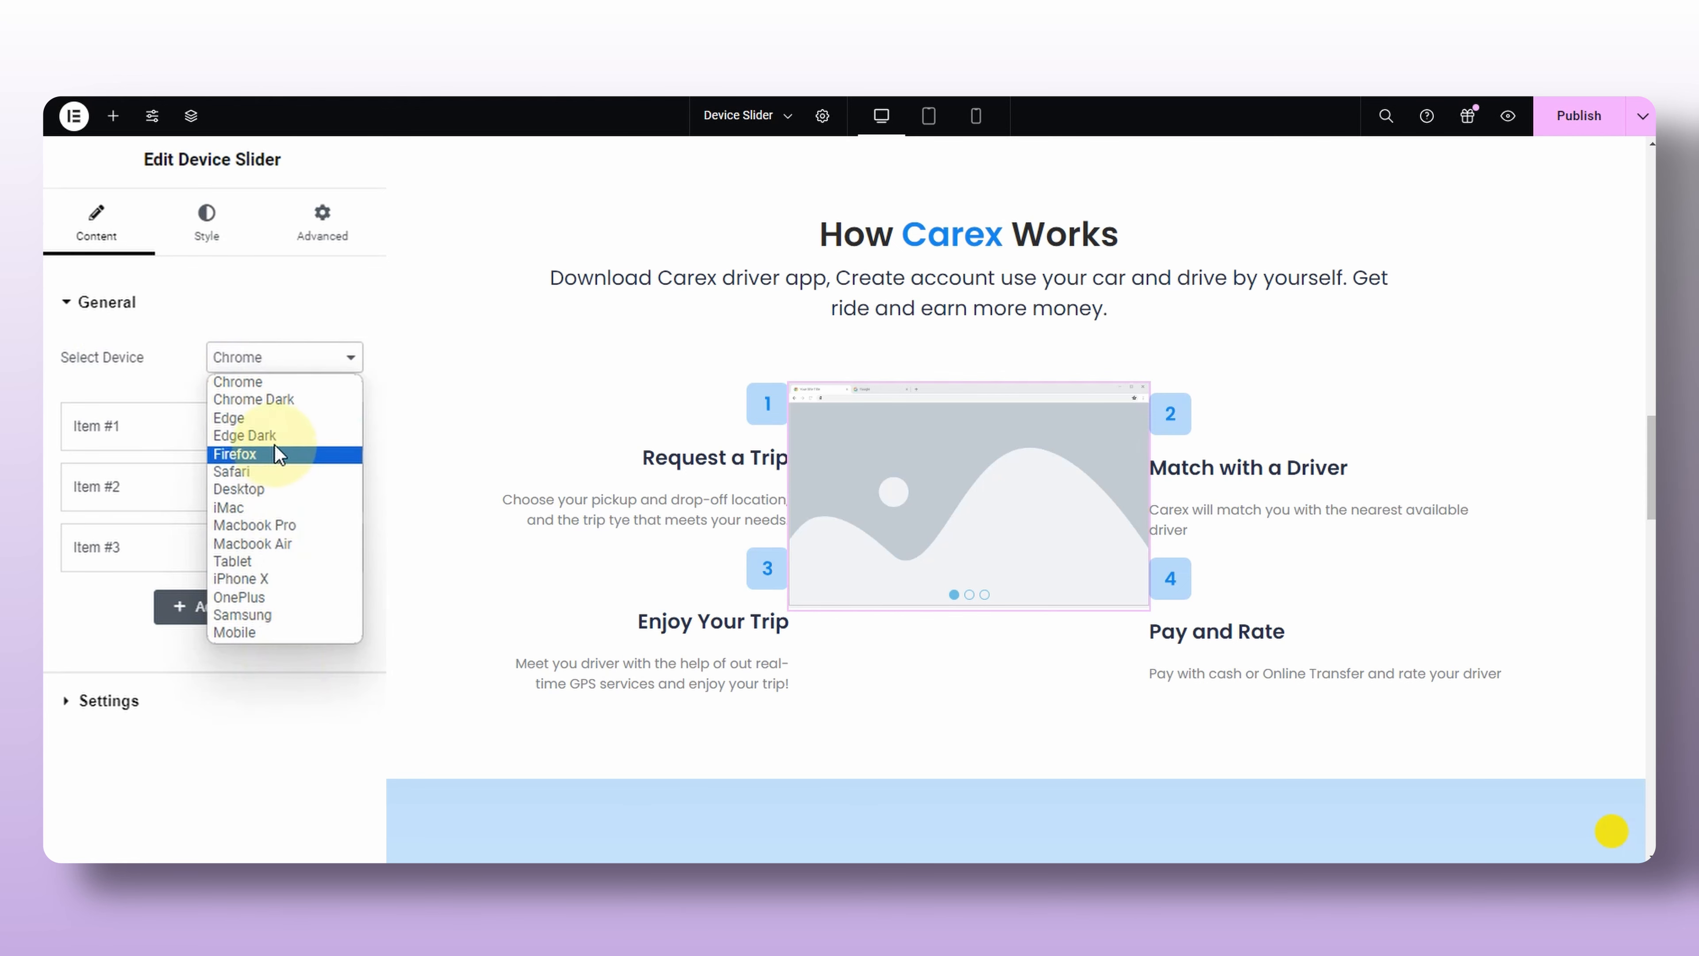
click(272, 399)
click(268, 360)
click(274, 417)
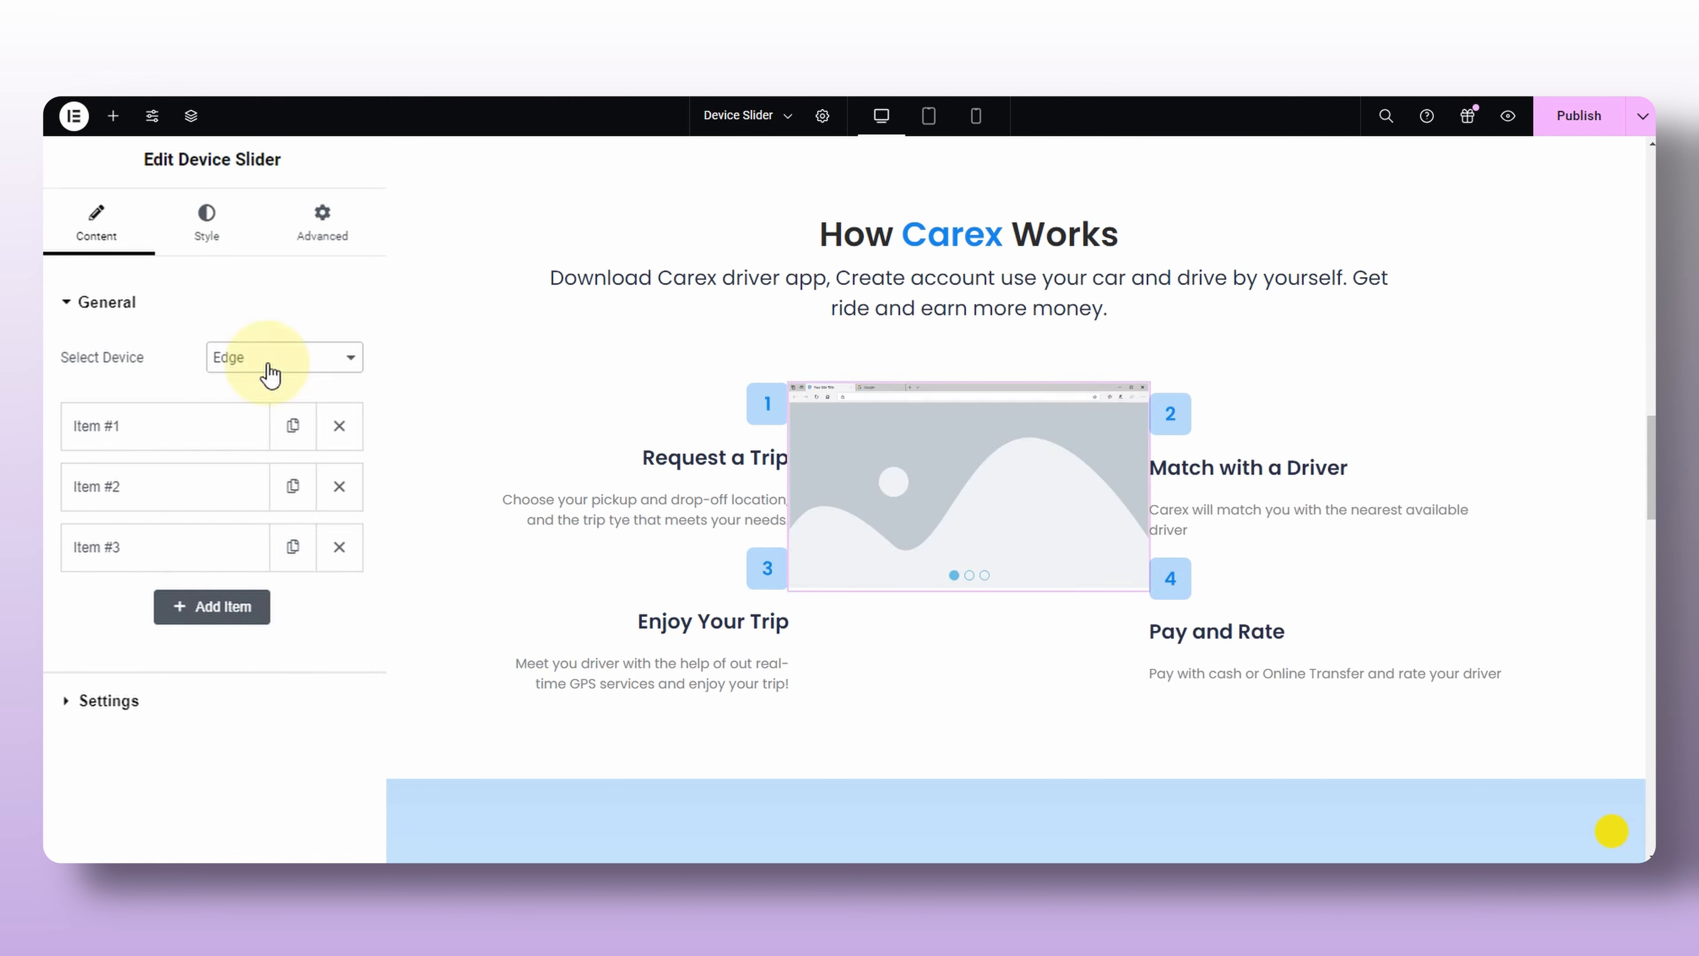
click(269, 365)
click(264, 436)
click(256, 366)
click(260, 454)
click(256, 365)
click(253, 471)
Try the Desktop, iMac, Macbook Pro, Macbook Air, Tablet and iPhone X frames on the device slider.
click(255, 364)
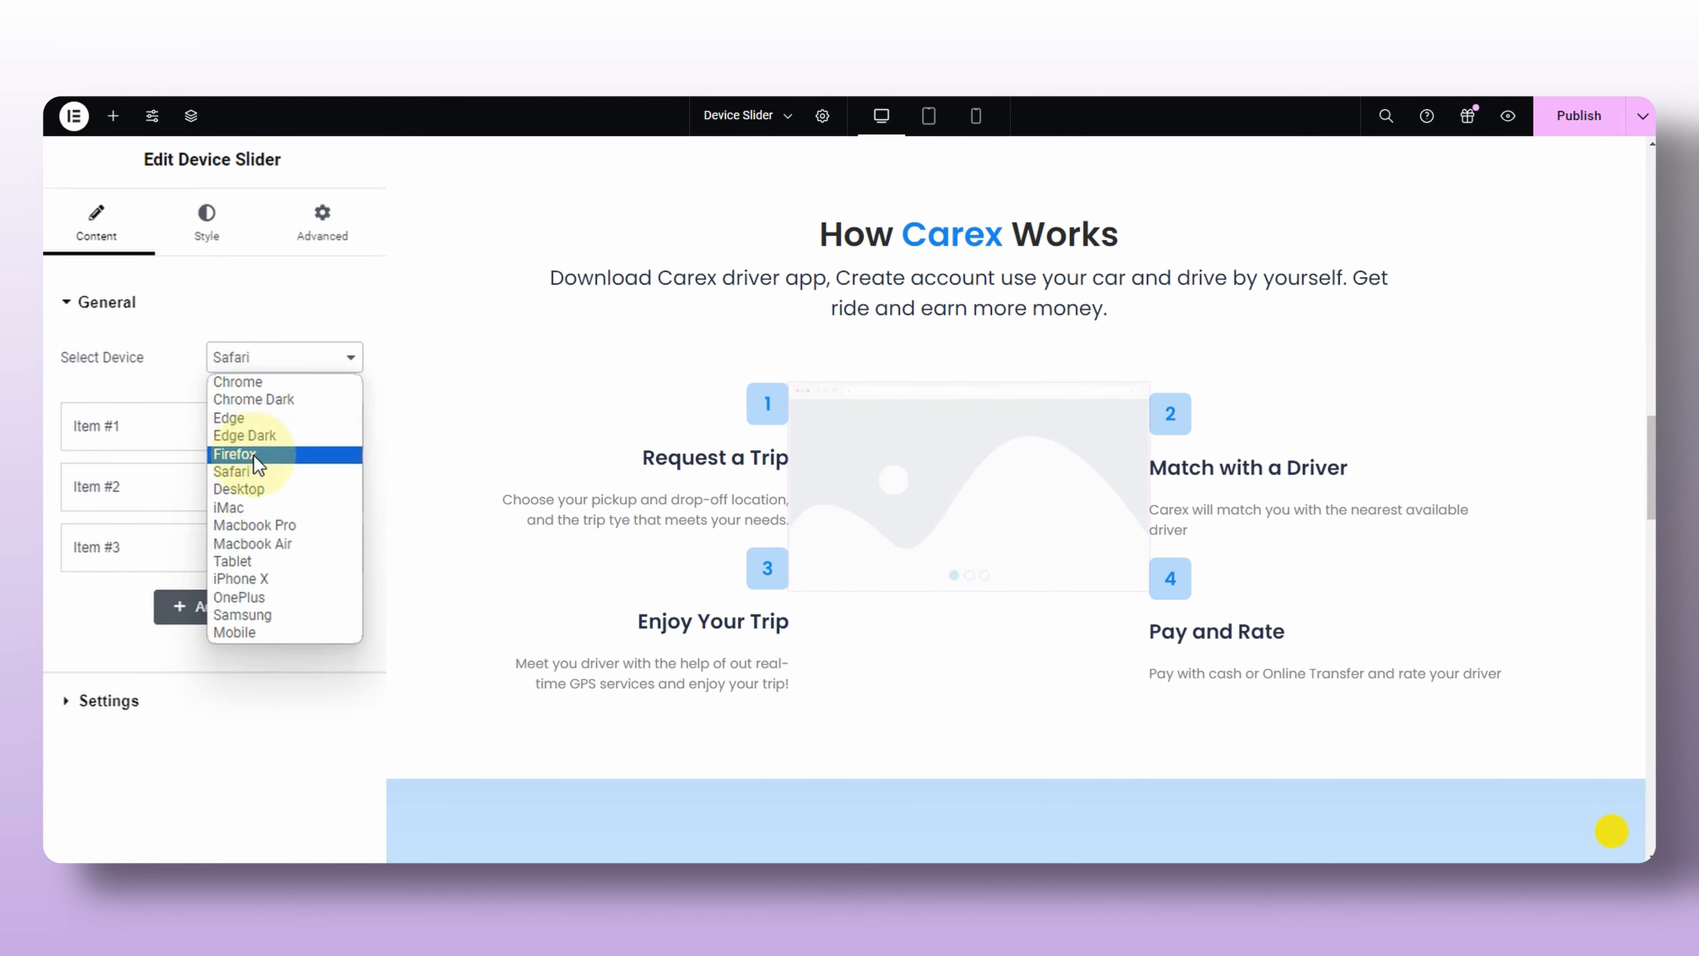
click(258, 489)
click(264, 367)
click(268, 506)
click(265, 365)
click(258, 525)
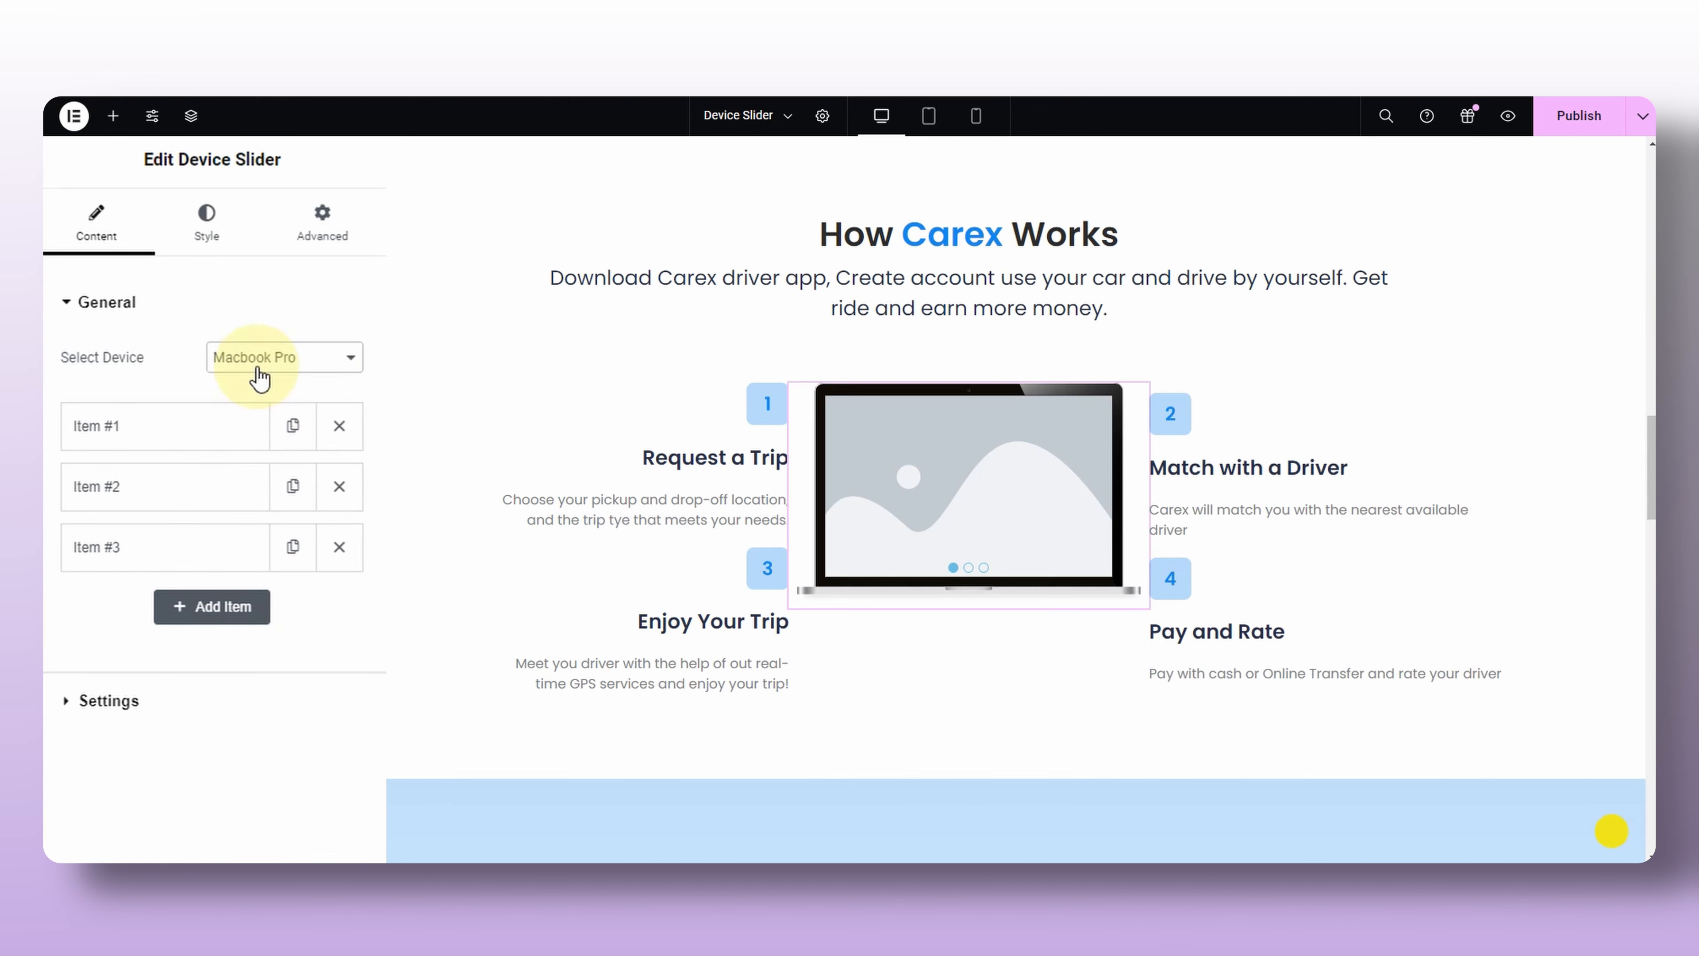
click(259, 367)
click(267, 543)
click(261, 365)
click(264, 561)
click(247, 365)
click(261, 578)
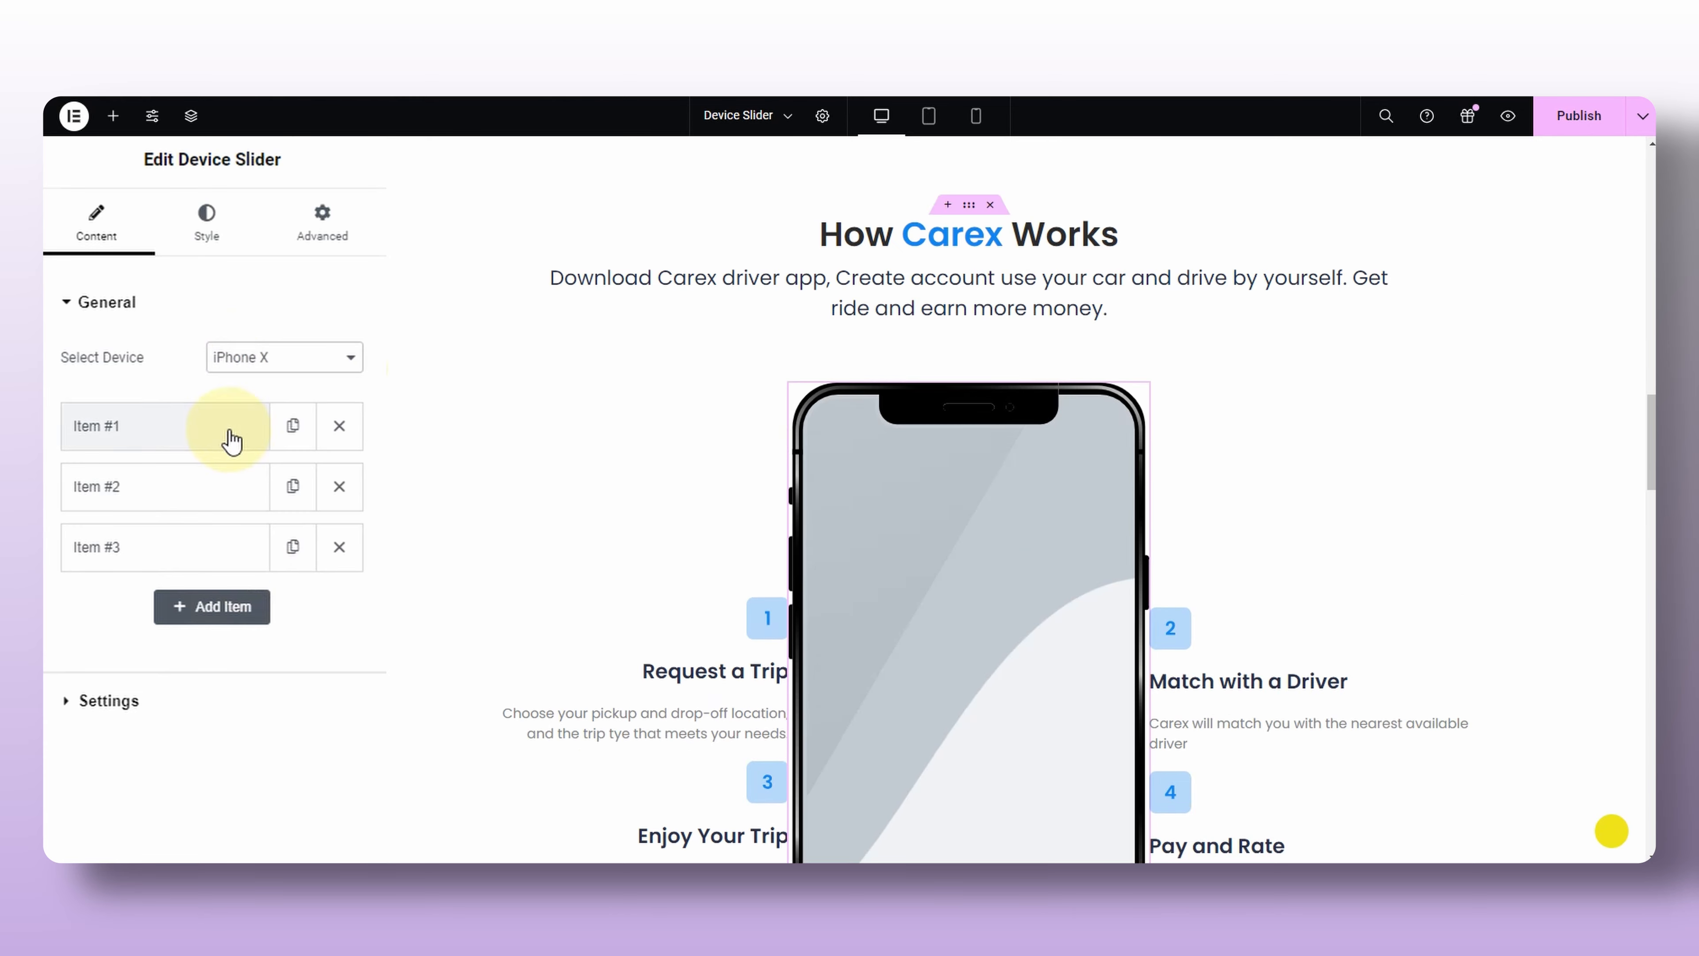
Try the OnePlus, Samsung and Mobile frames on the slider and return it to Chrome.
click(268, 362)
click(267, 596)
click(267, 361)
click(254, 615)
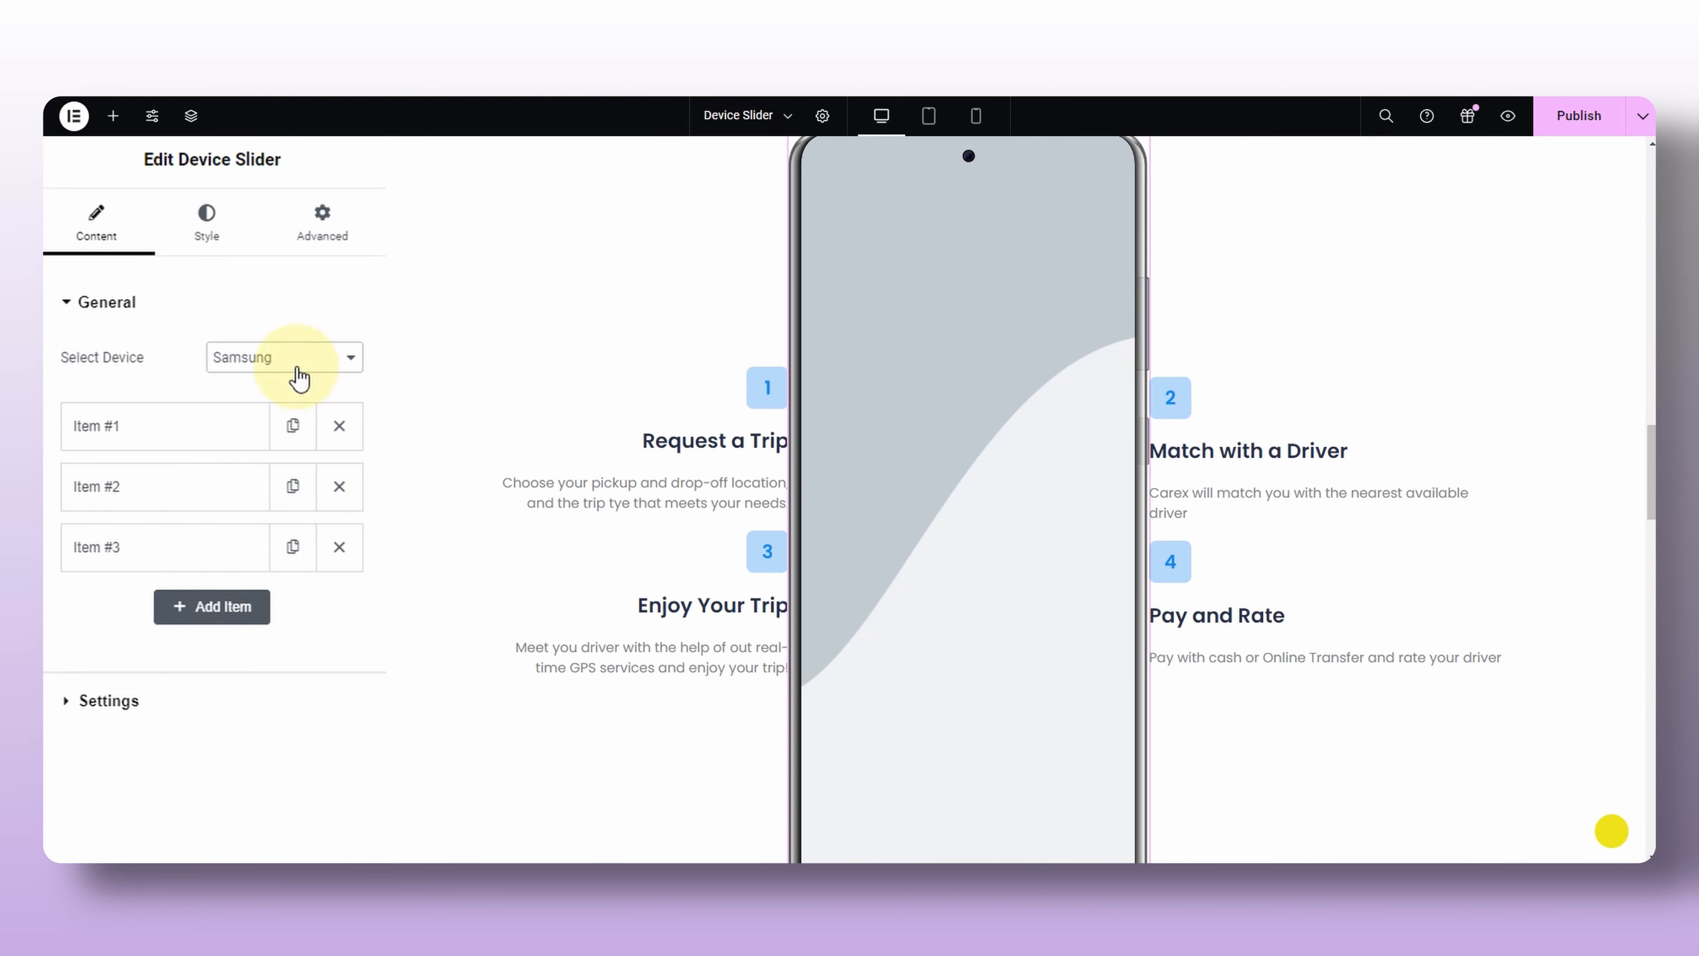
click(295, 367)
click(281, 632)
click(258, 367)
click(252, 382)
Set the slider's device type to Mobile.
click(268, 361)
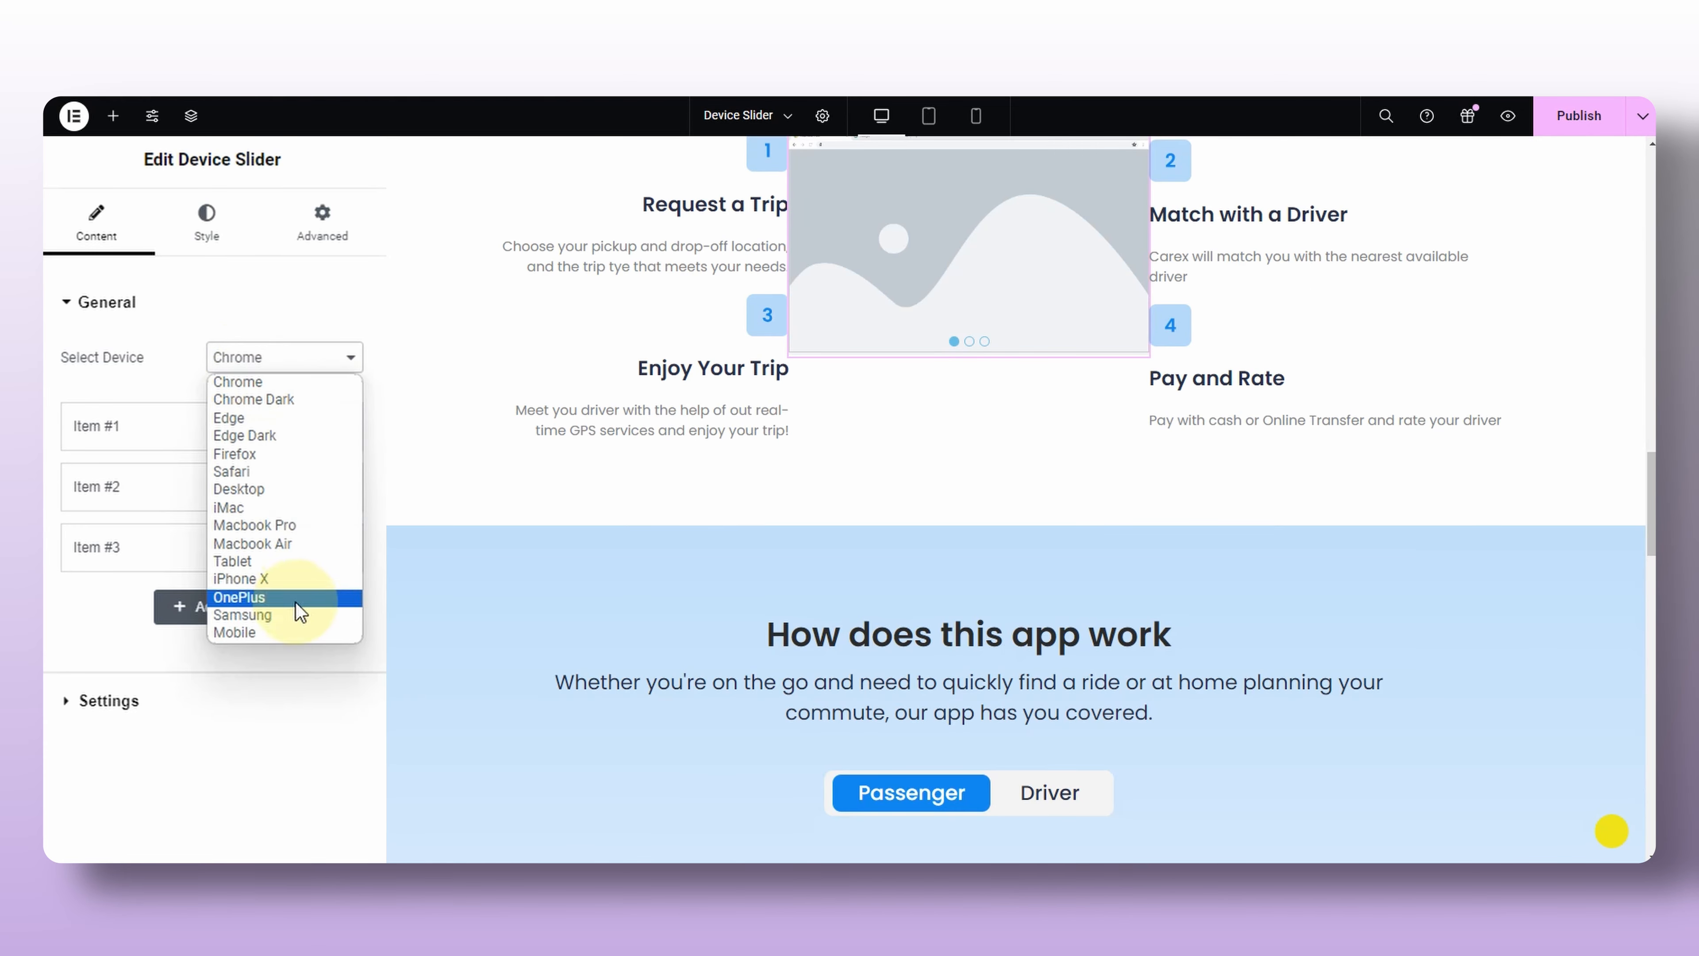
click(304, 631)
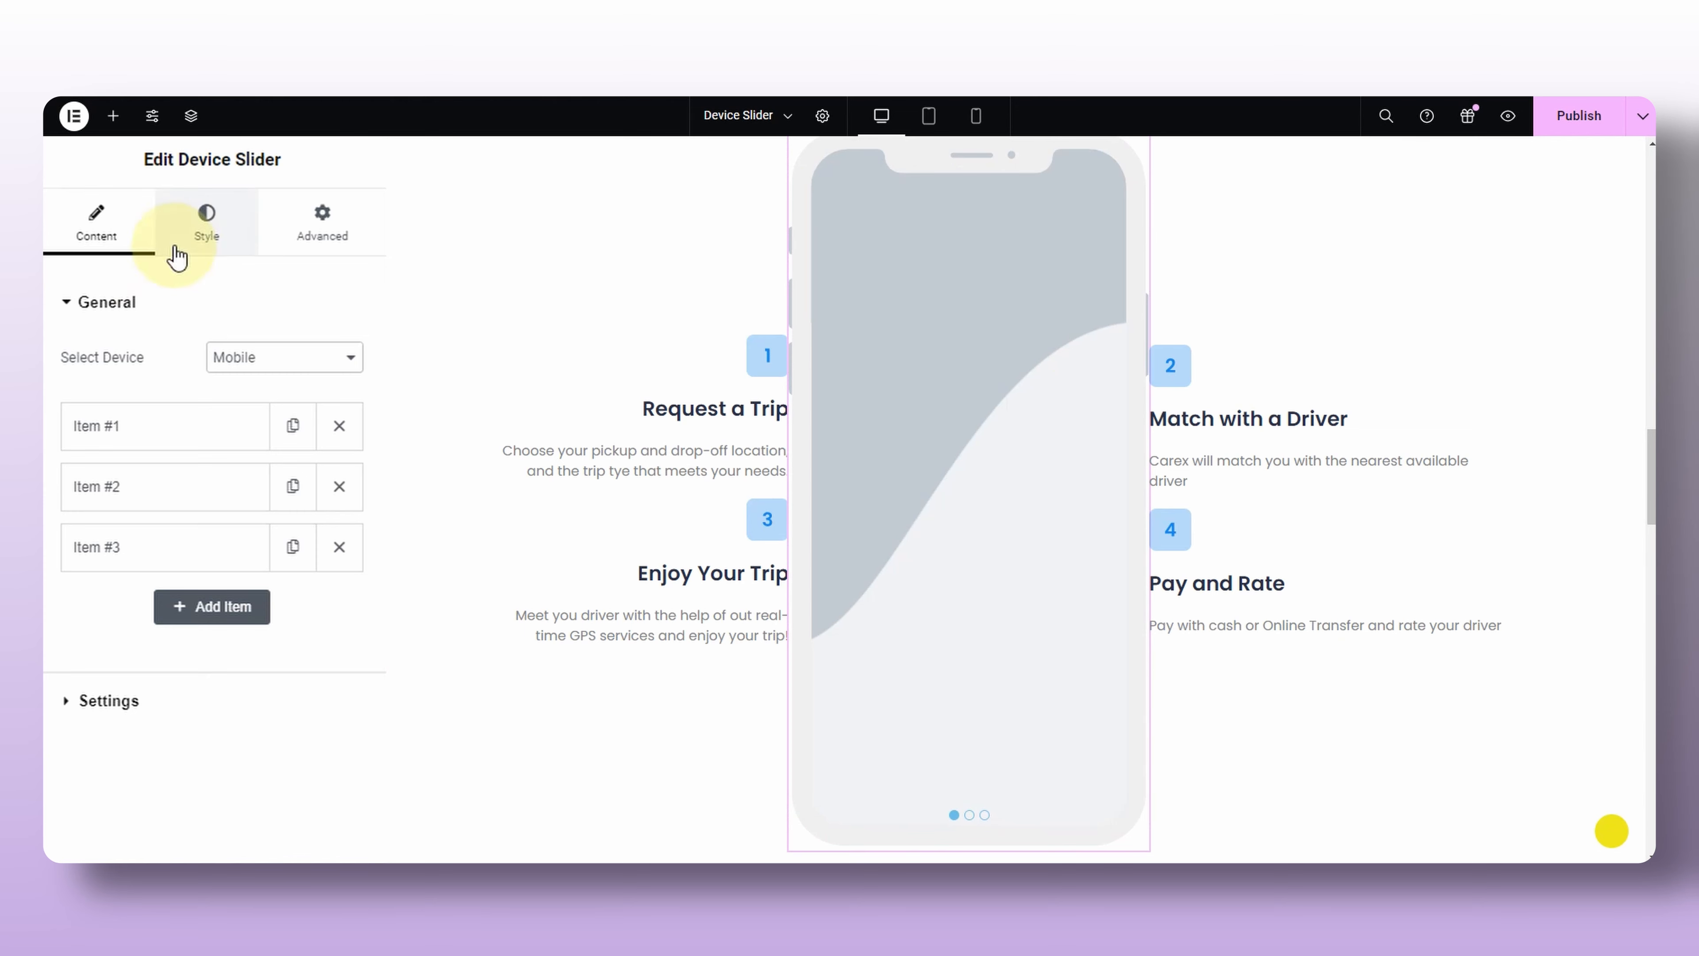
Set the phone mockup's size to 200 px after trying 100 px and 250 px.
click(197, 231)
click(104, 431)
click(82, 430)
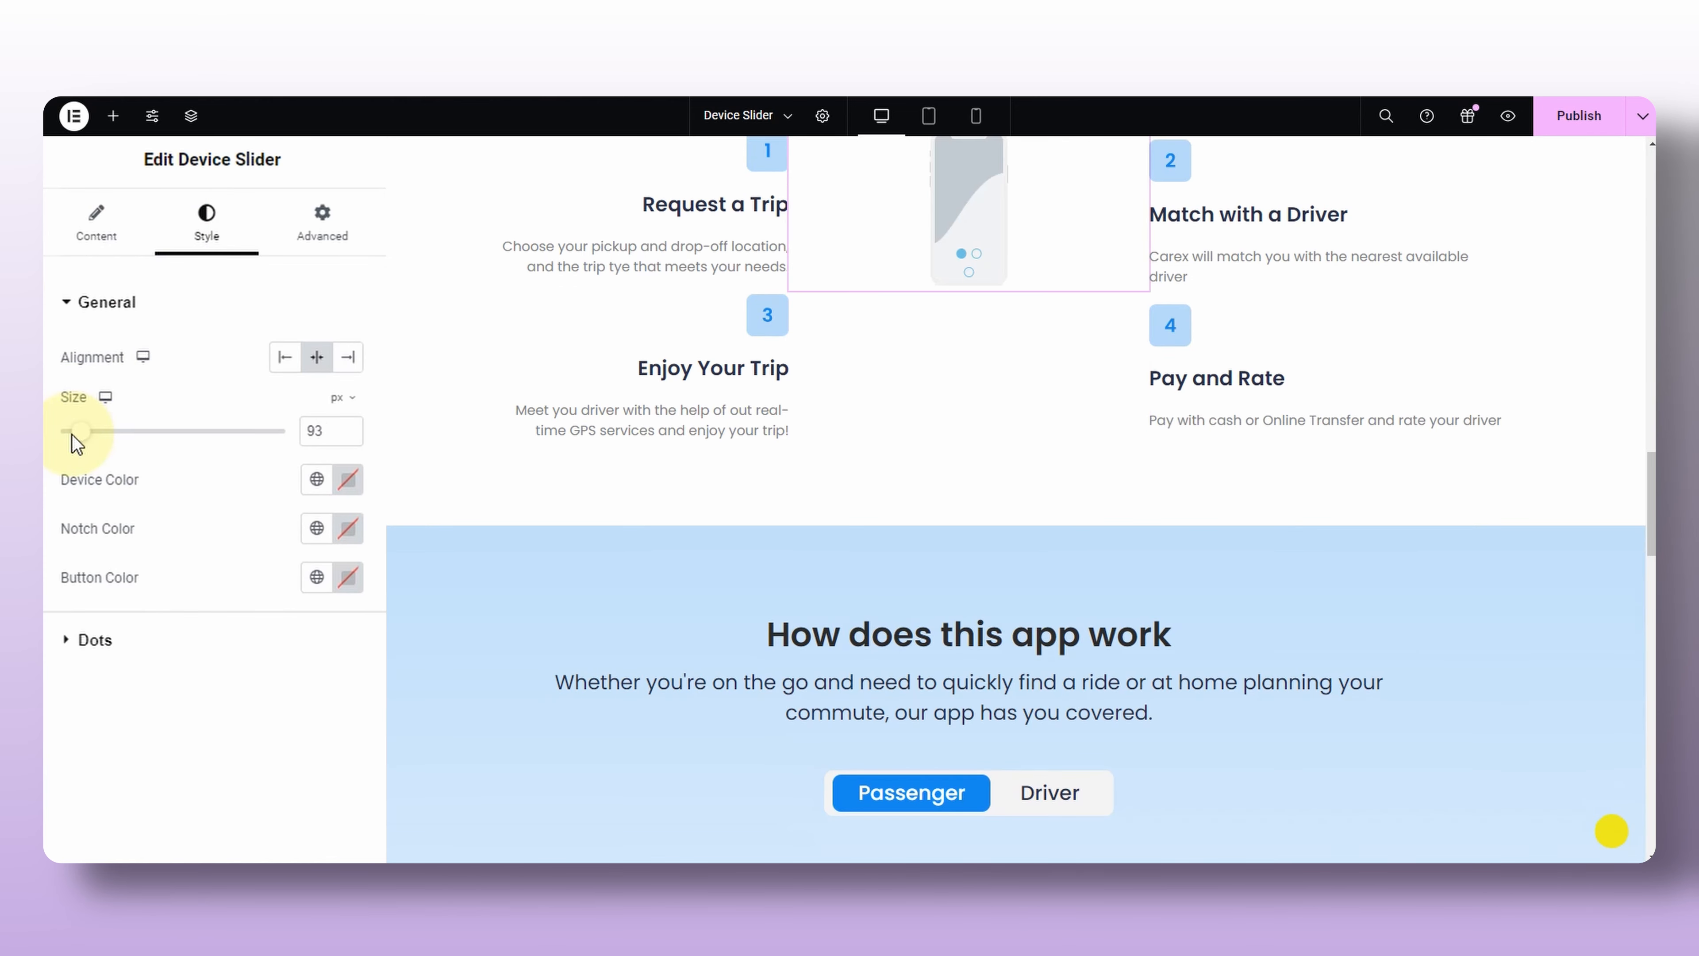
double_click(335, 434)
text(100)
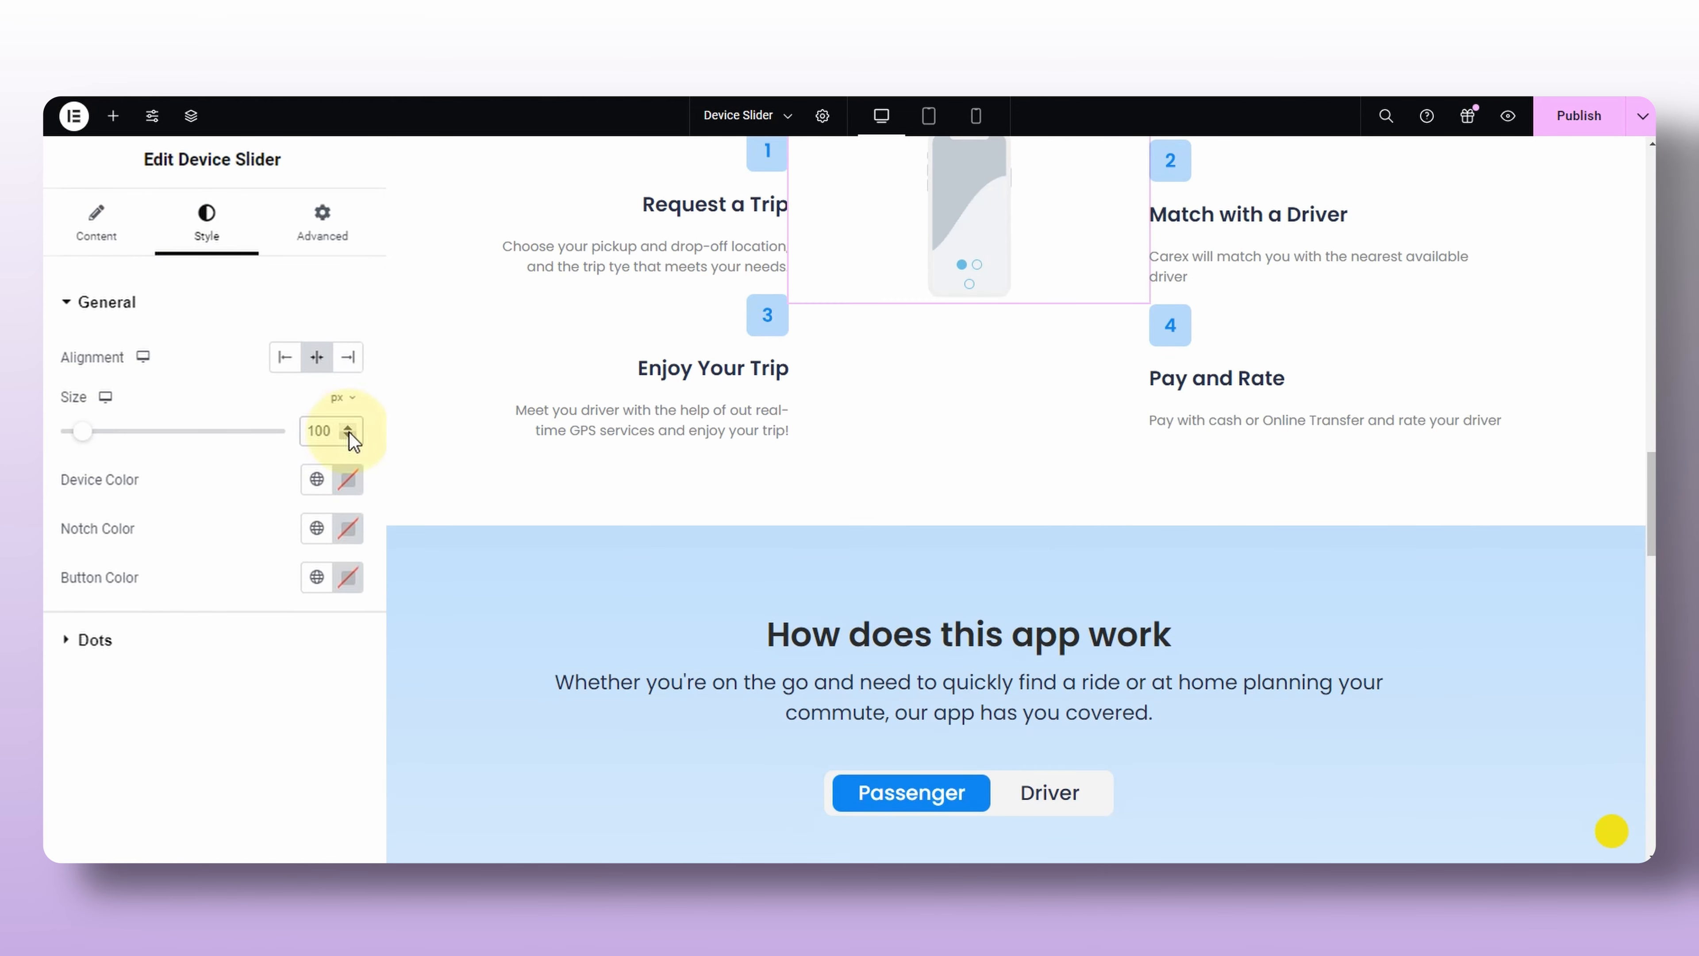
click(348, 435)
click(347, 436)
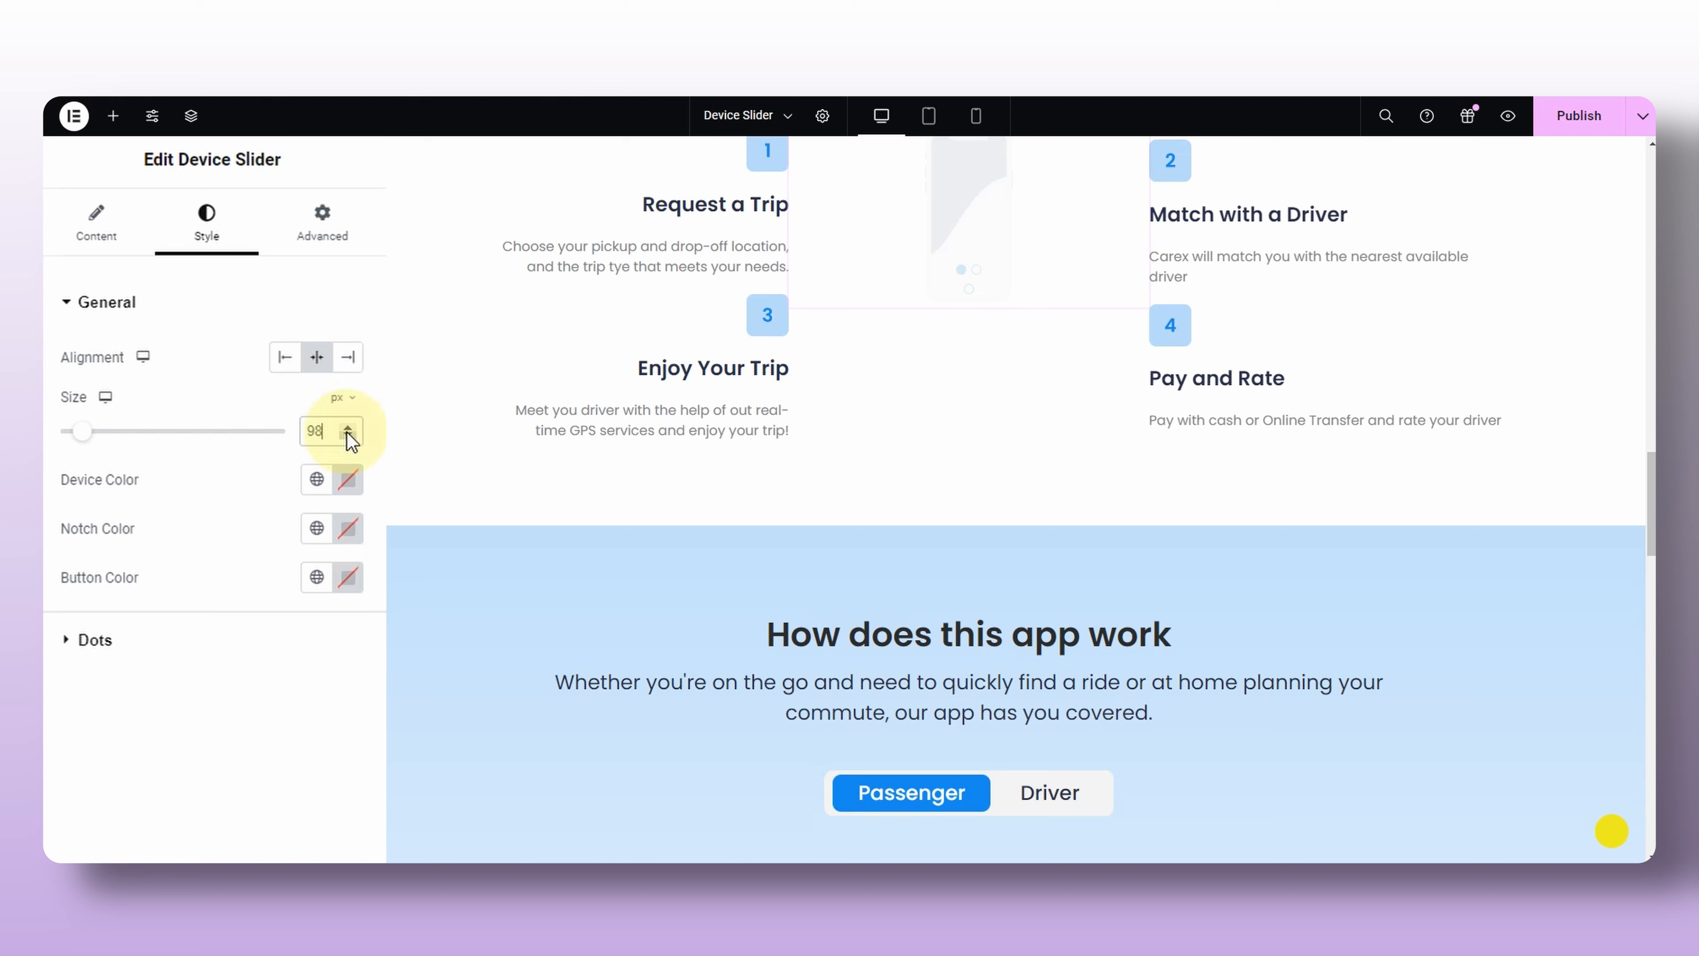
double_click(324, 432)
text(250)
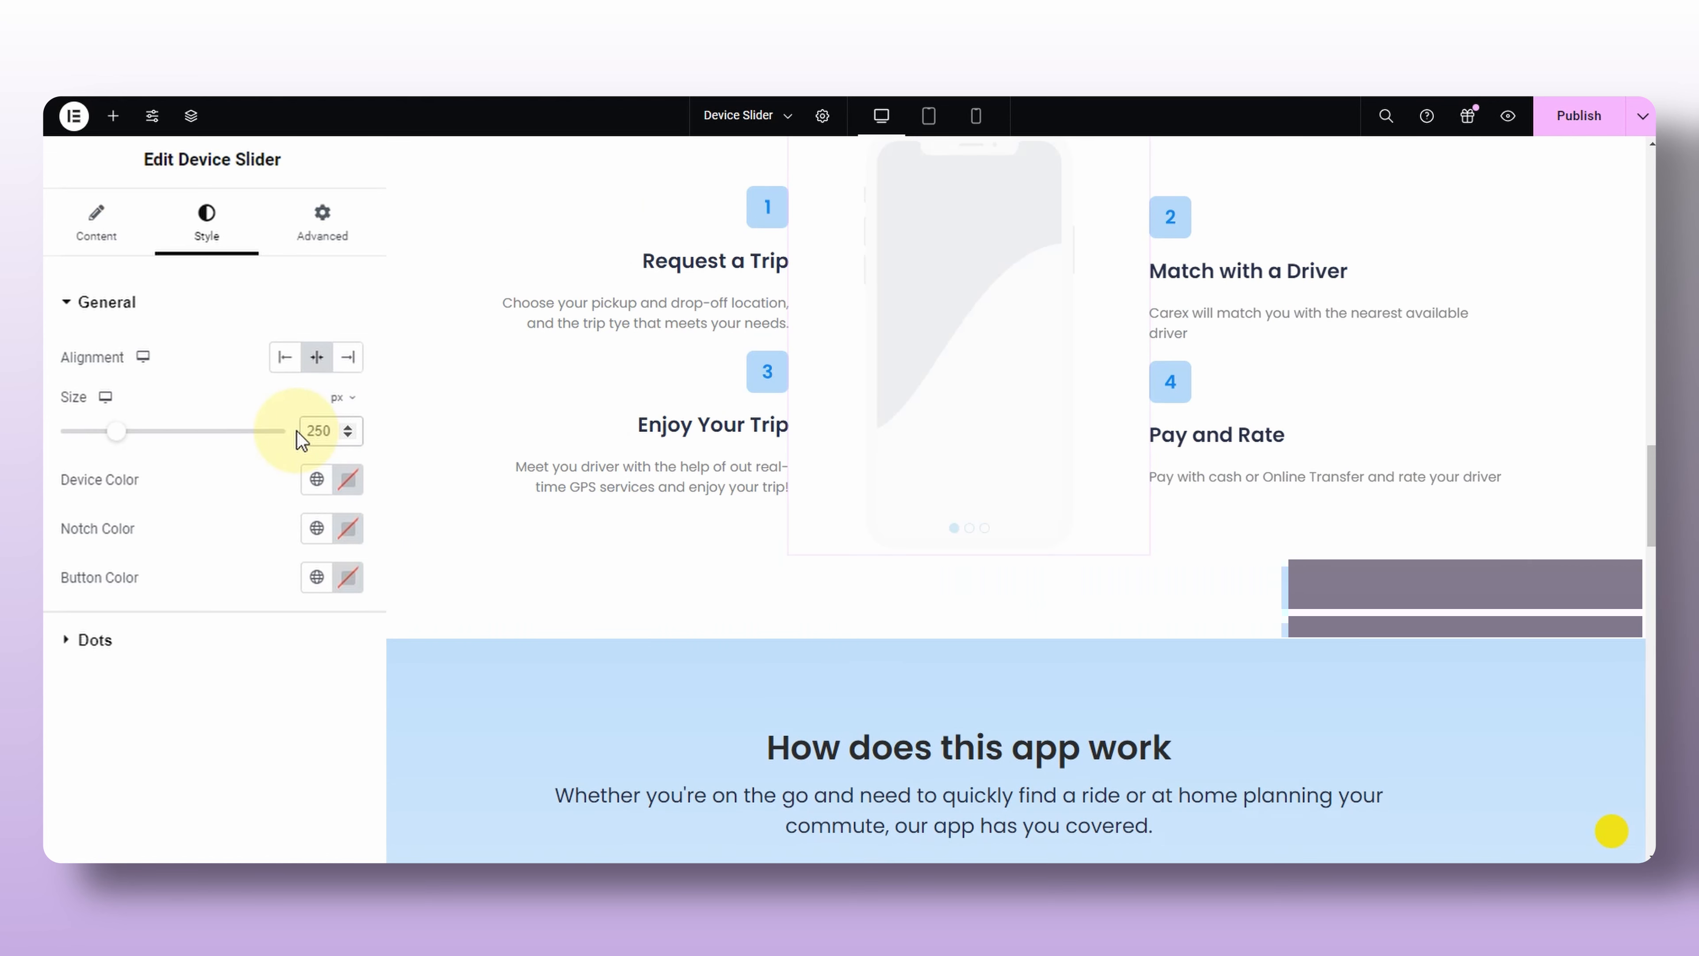
key(BackSpace)
key(BackSpace)
text(00)
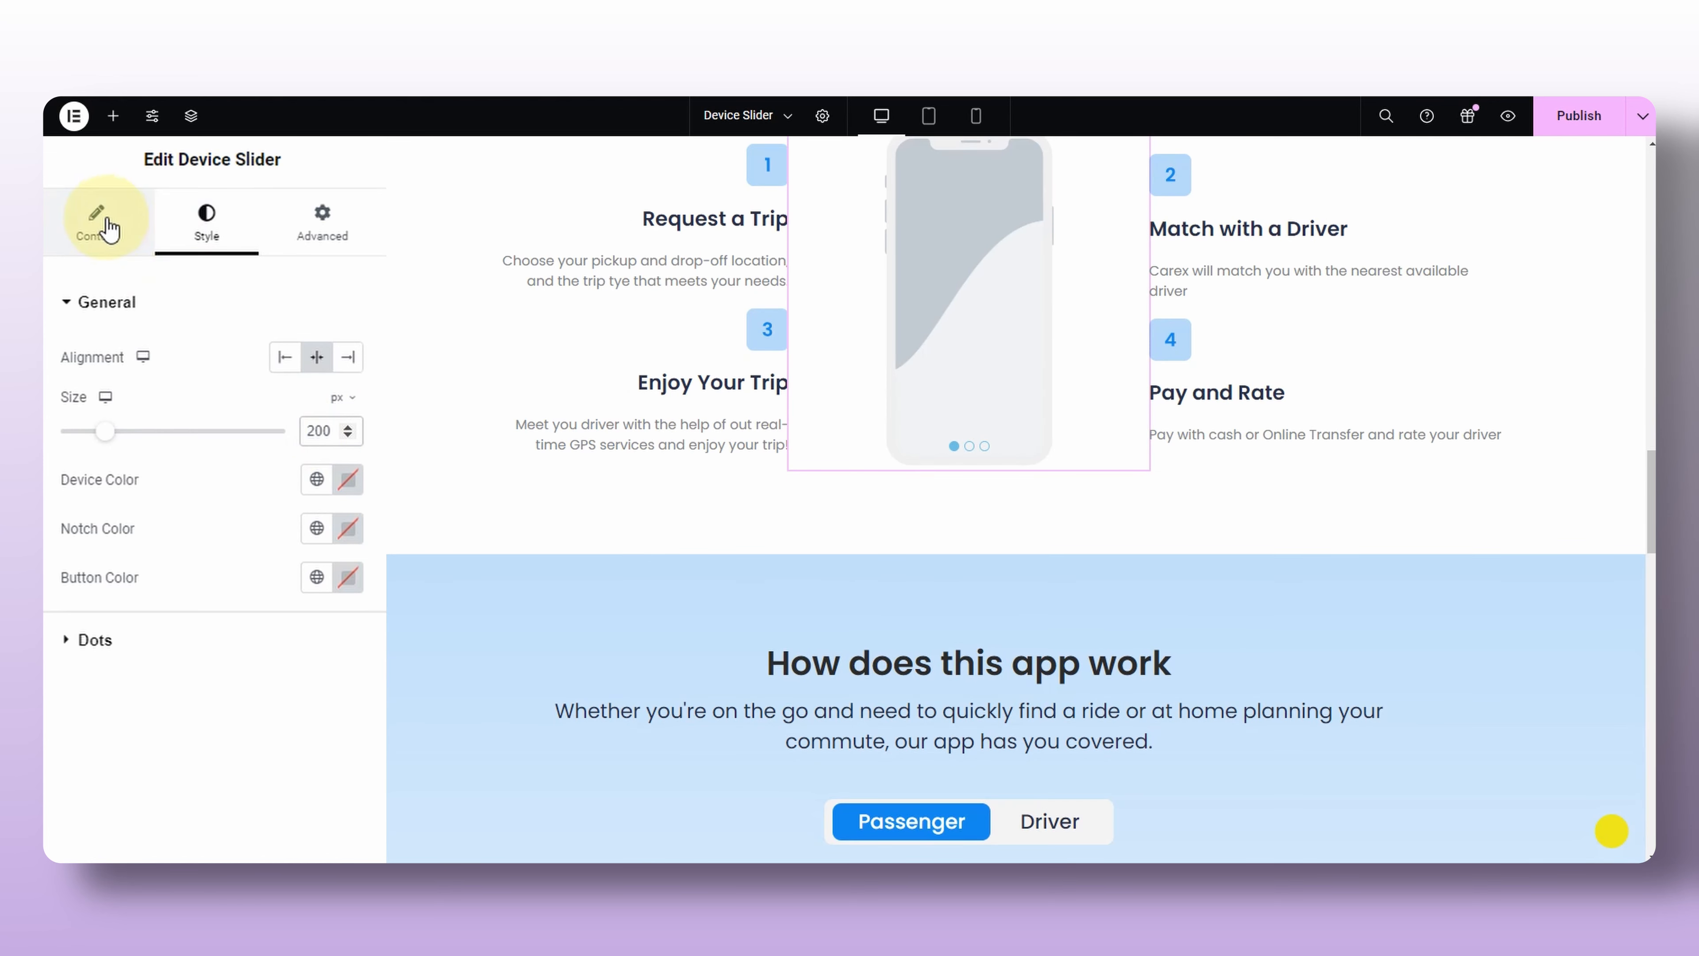
Add three more items to the device slider and duplicate Item #1.
click(95, 220)
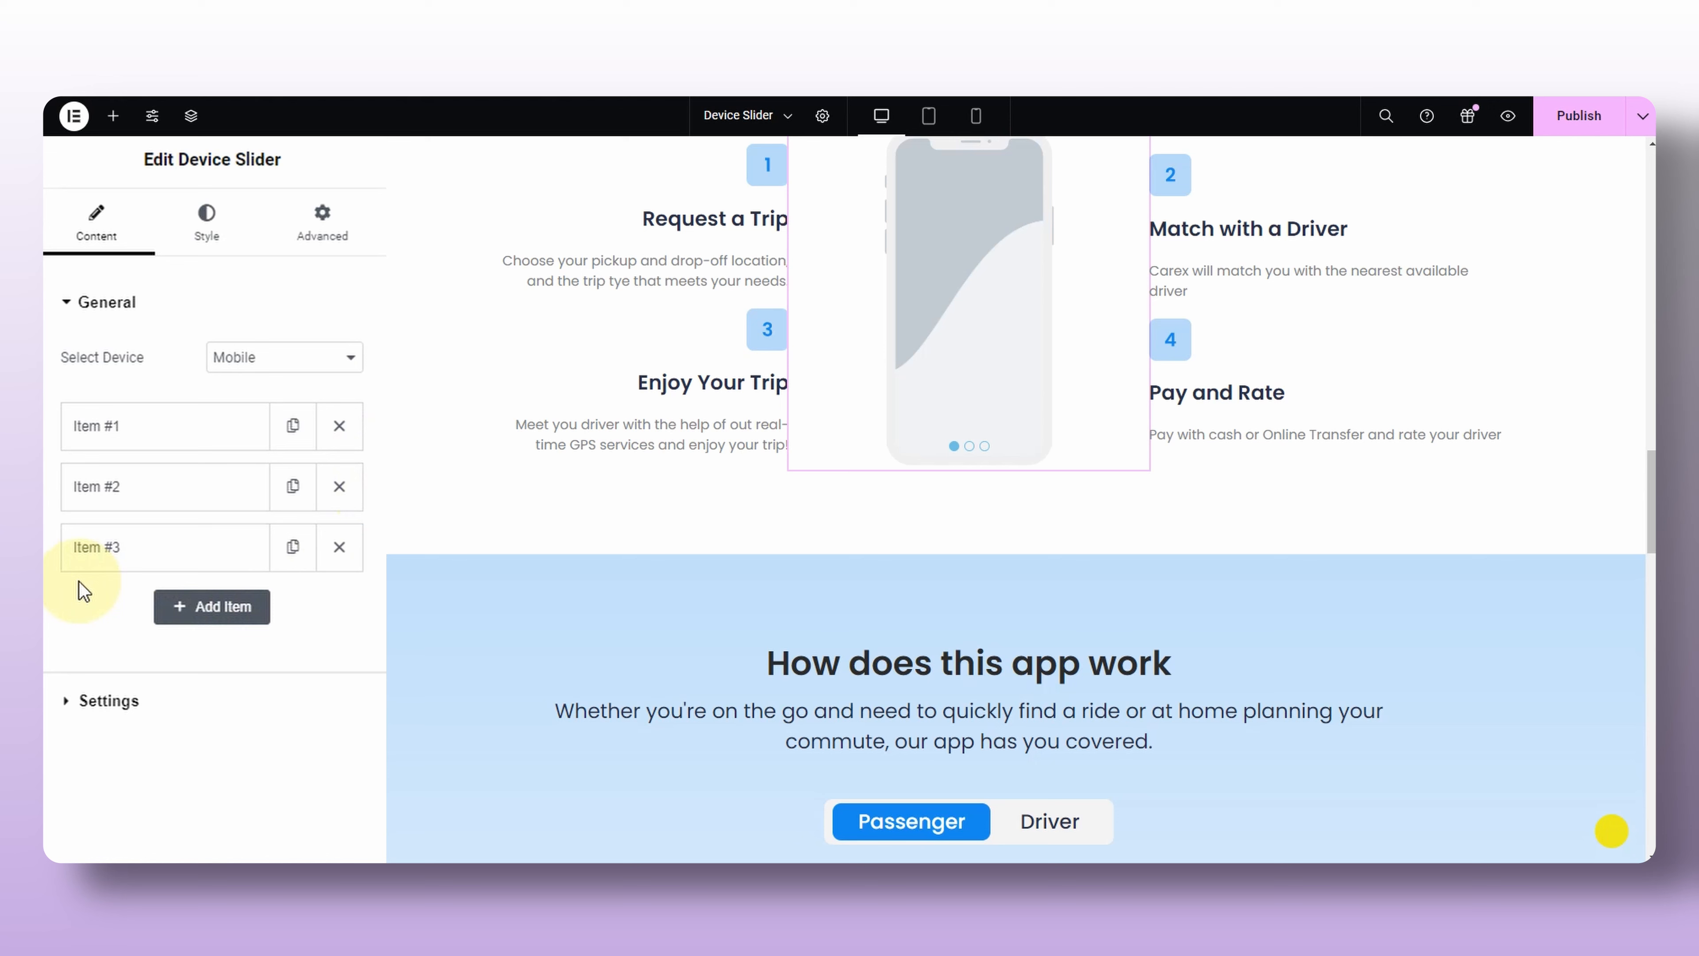
click(176, 608)
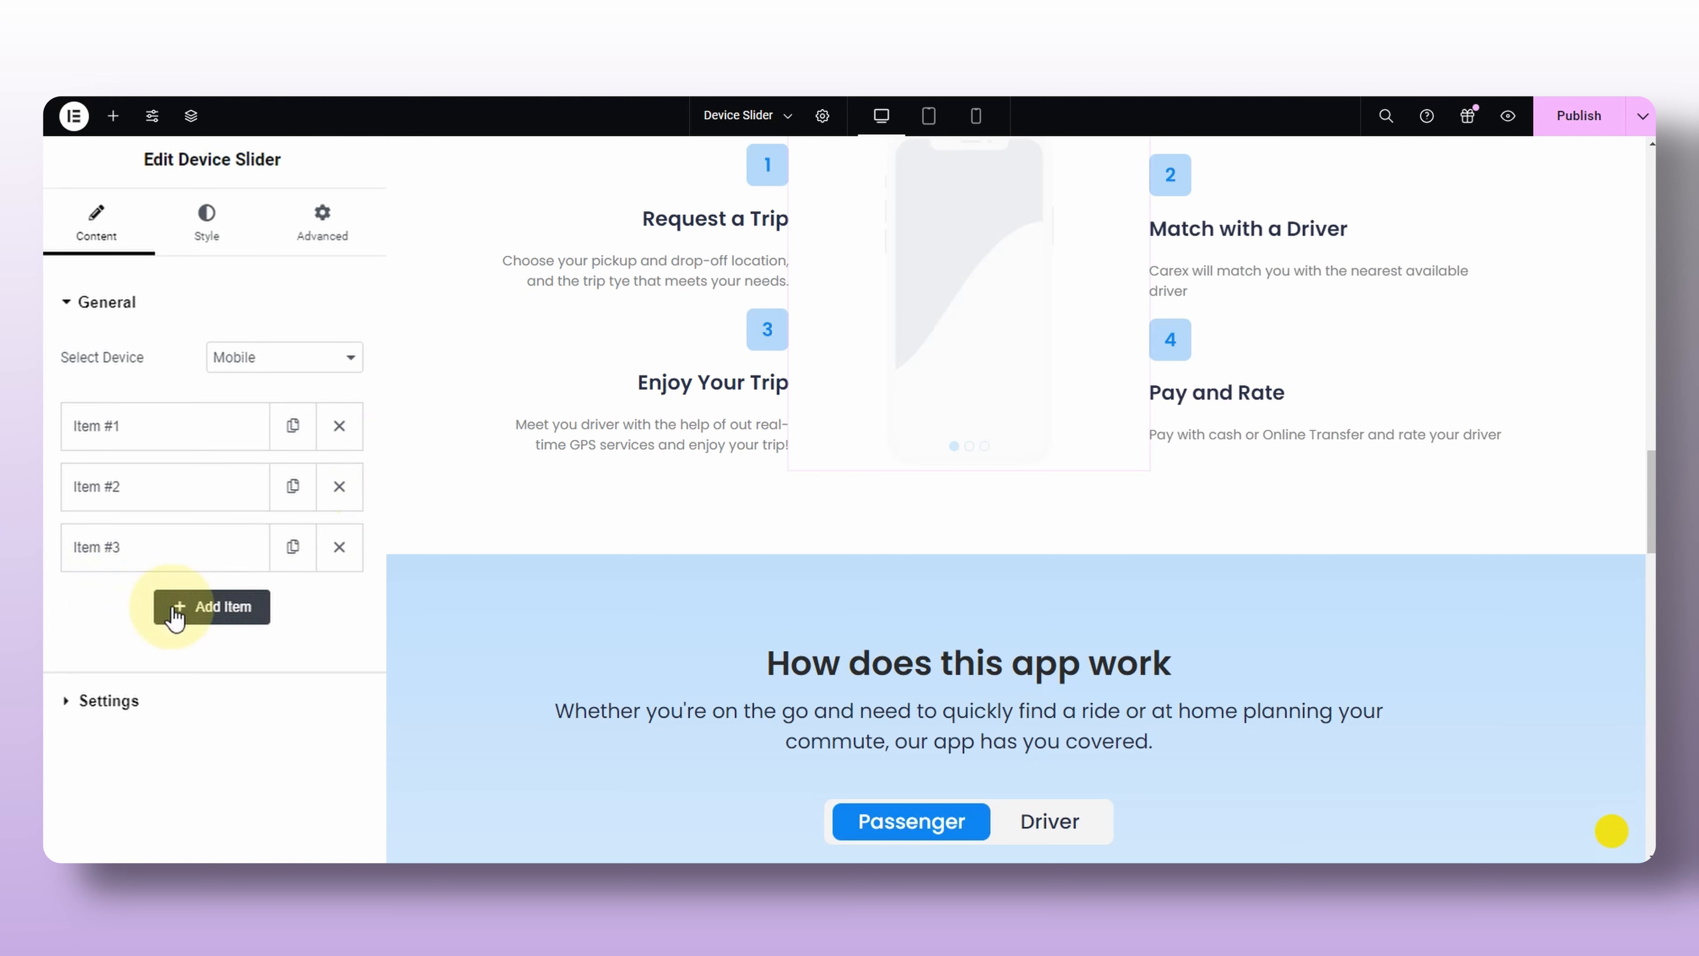
click(178, 630)
click(204, 696)
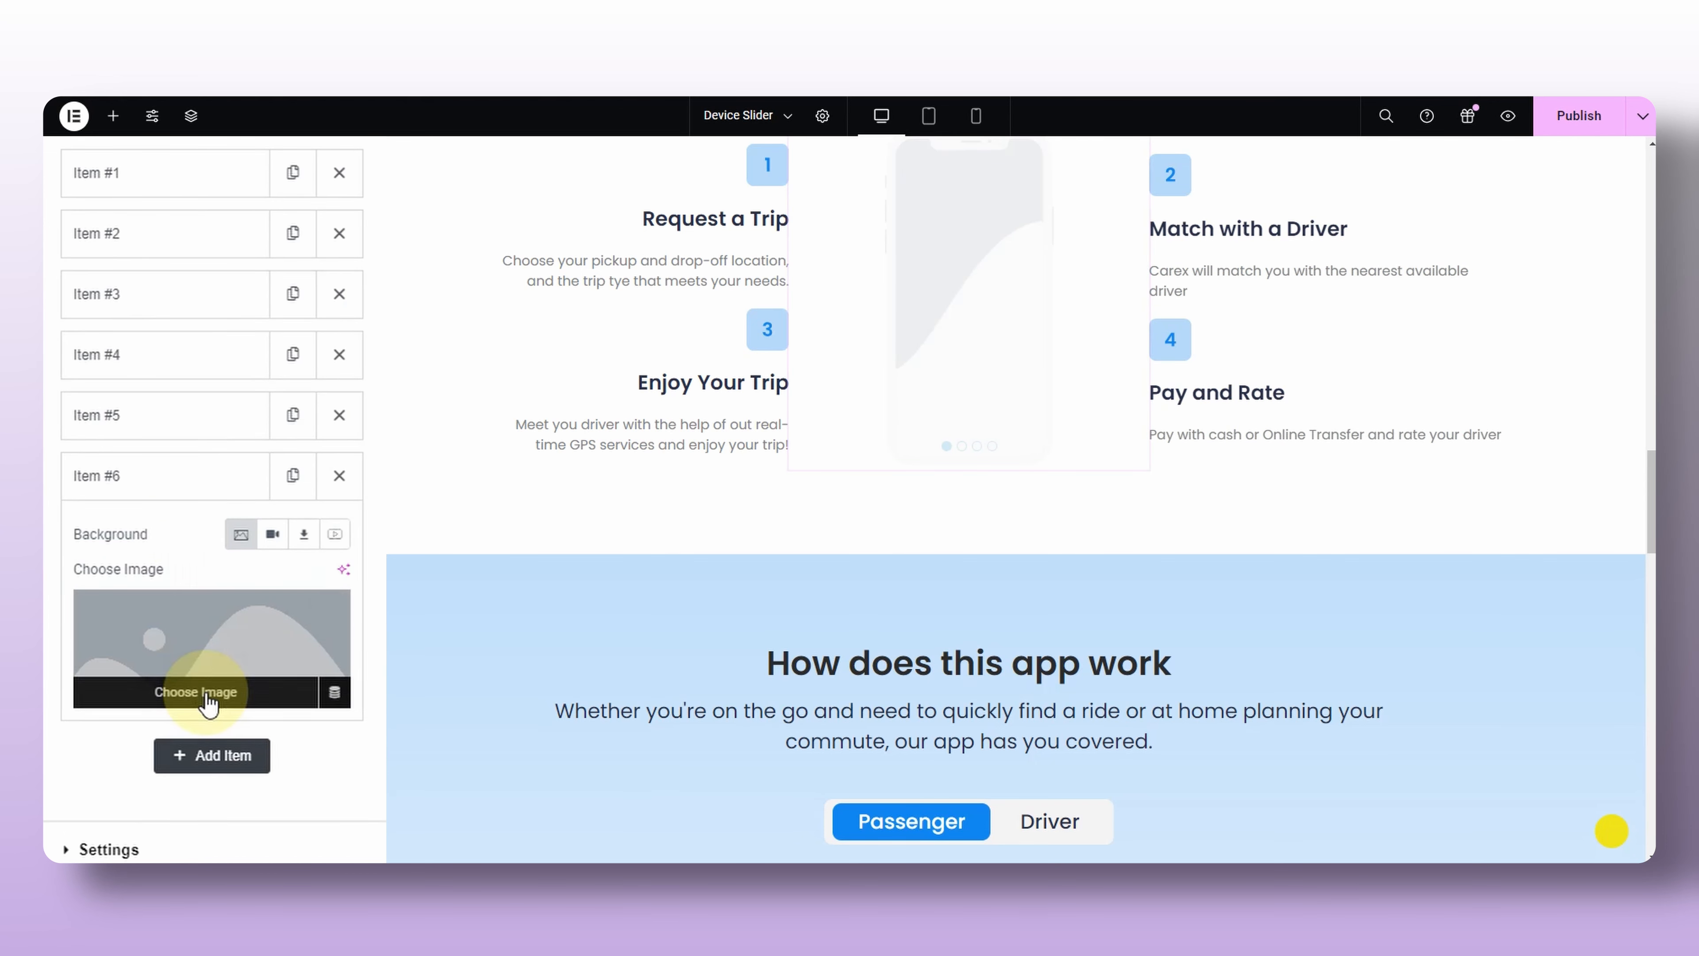
click(132, 481)
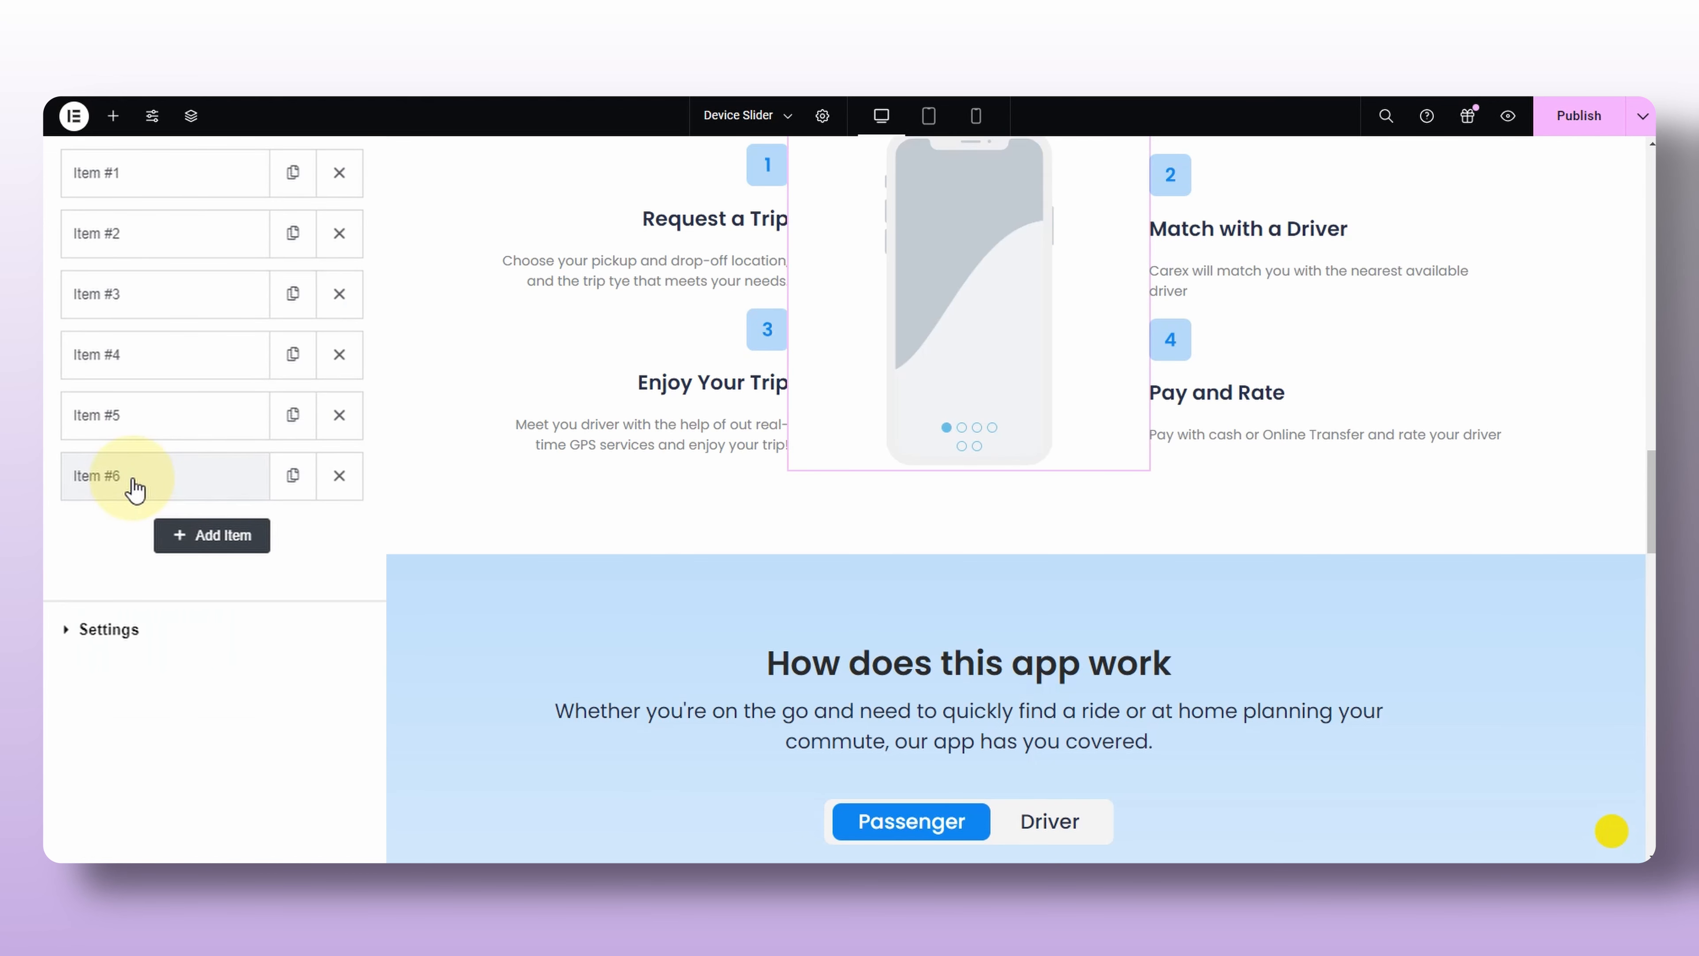
click(295, 191)
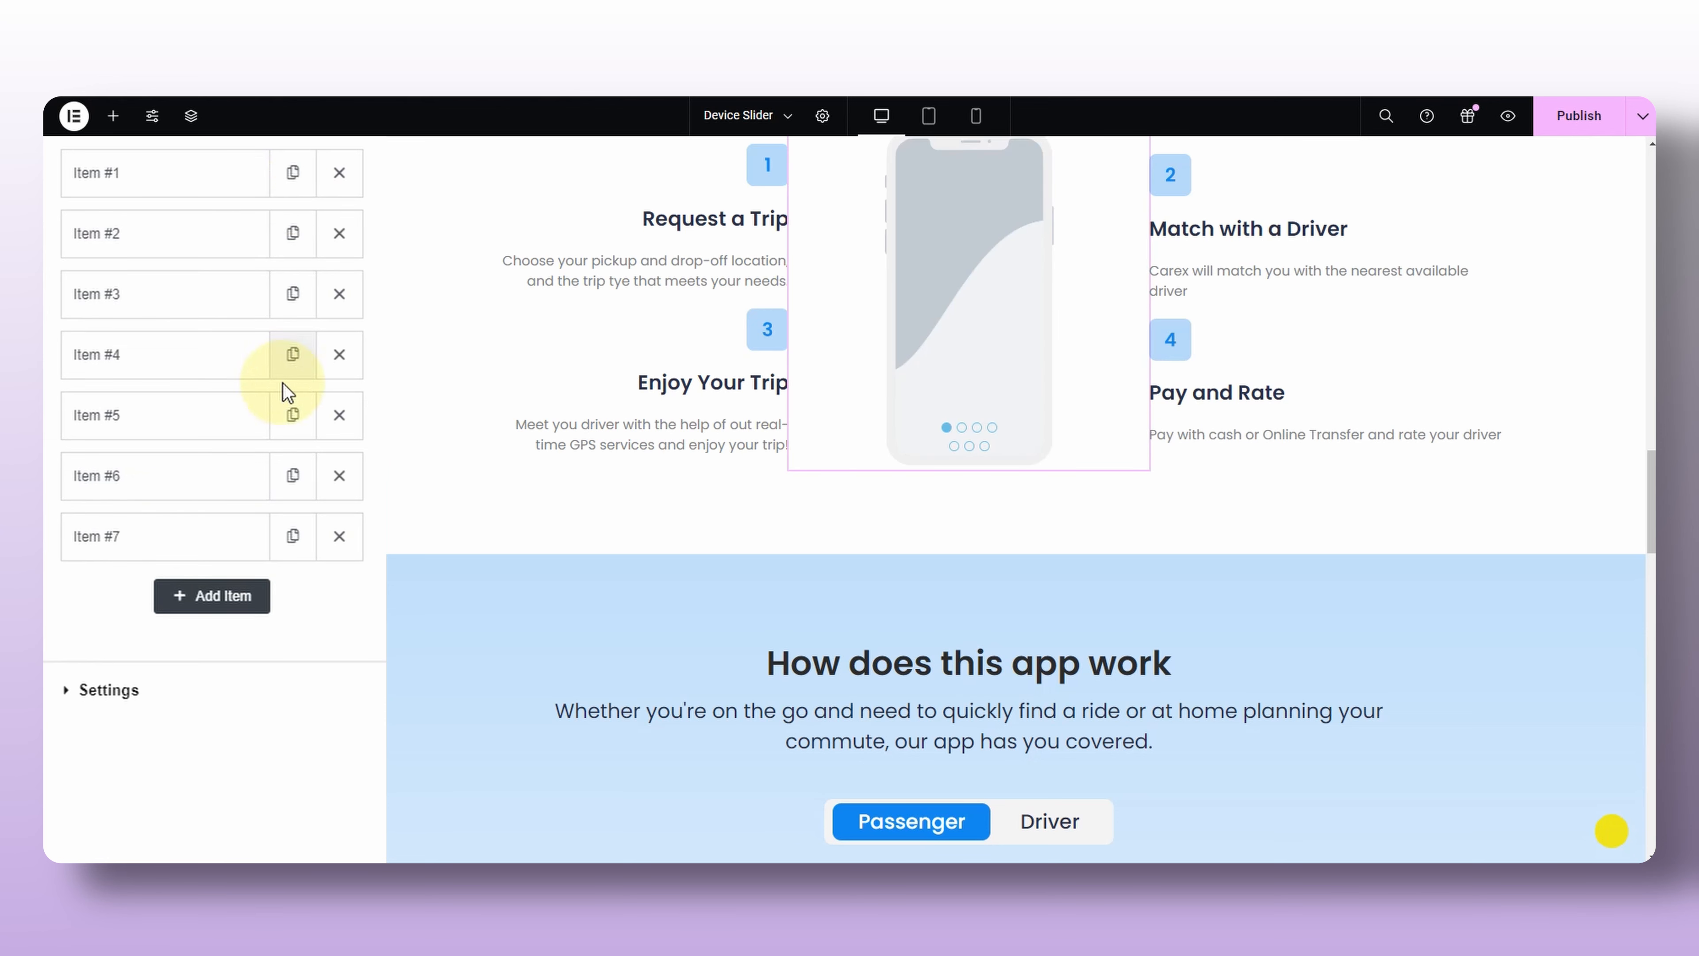
Delete the four extra slider items, keeping only Item #1, Item #2 and Item #3.
click(339, 537)
click(338, 477)
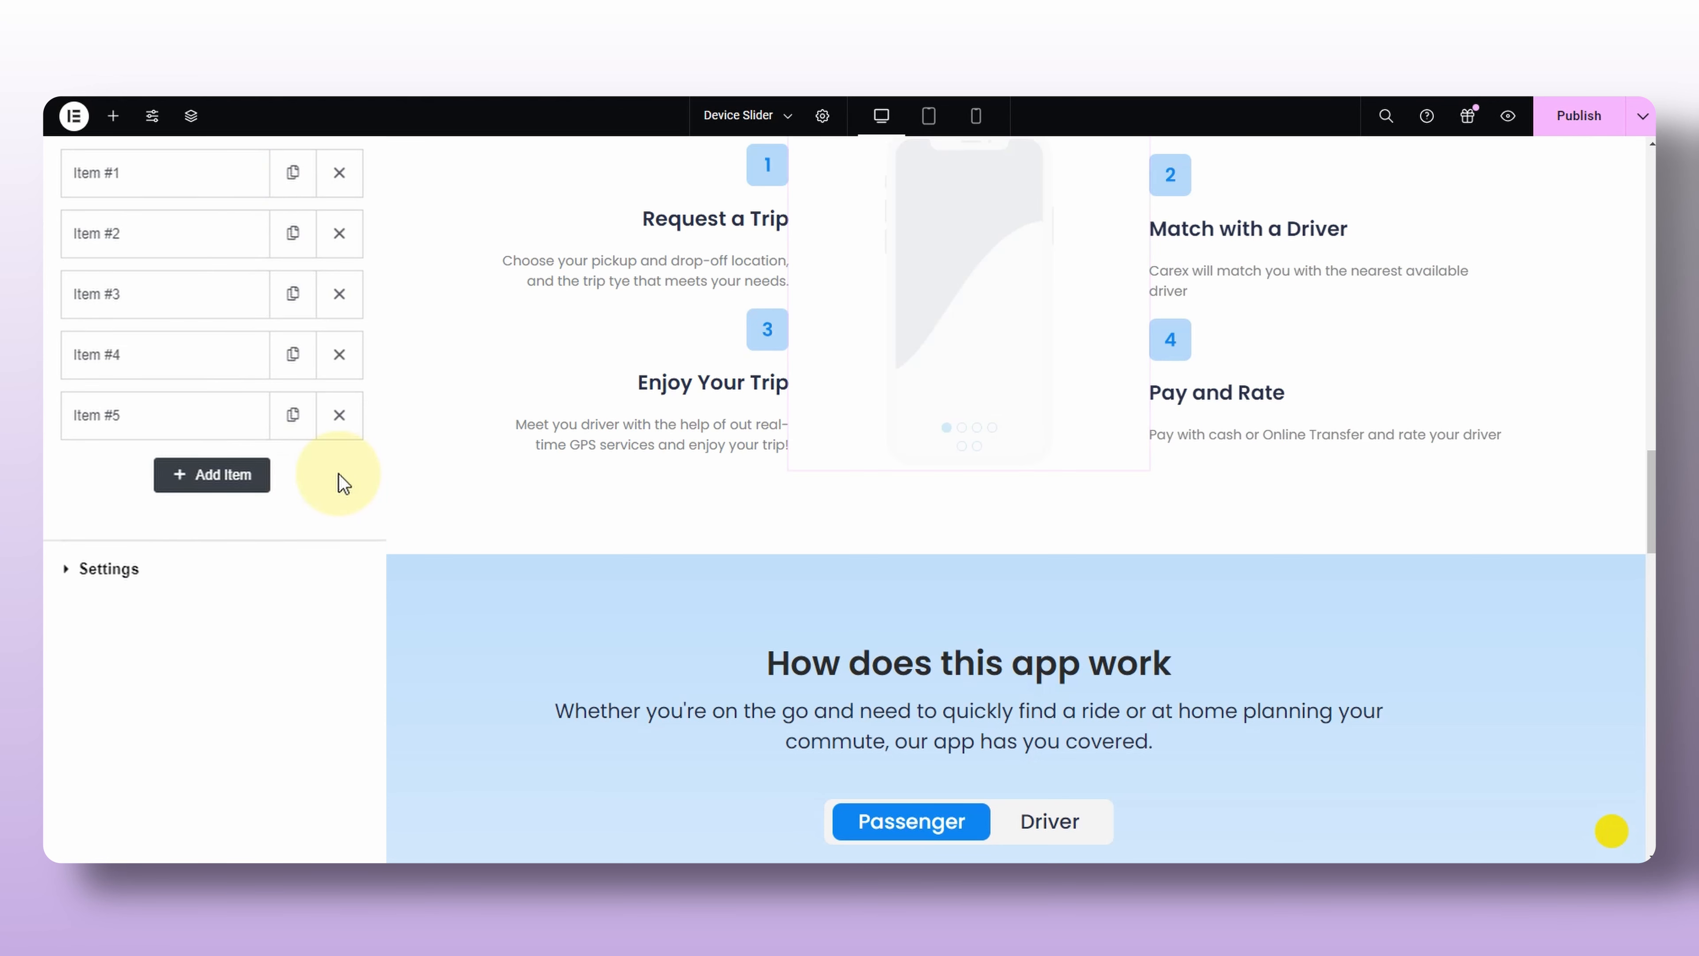
click(339, 418)
click(338, 593)
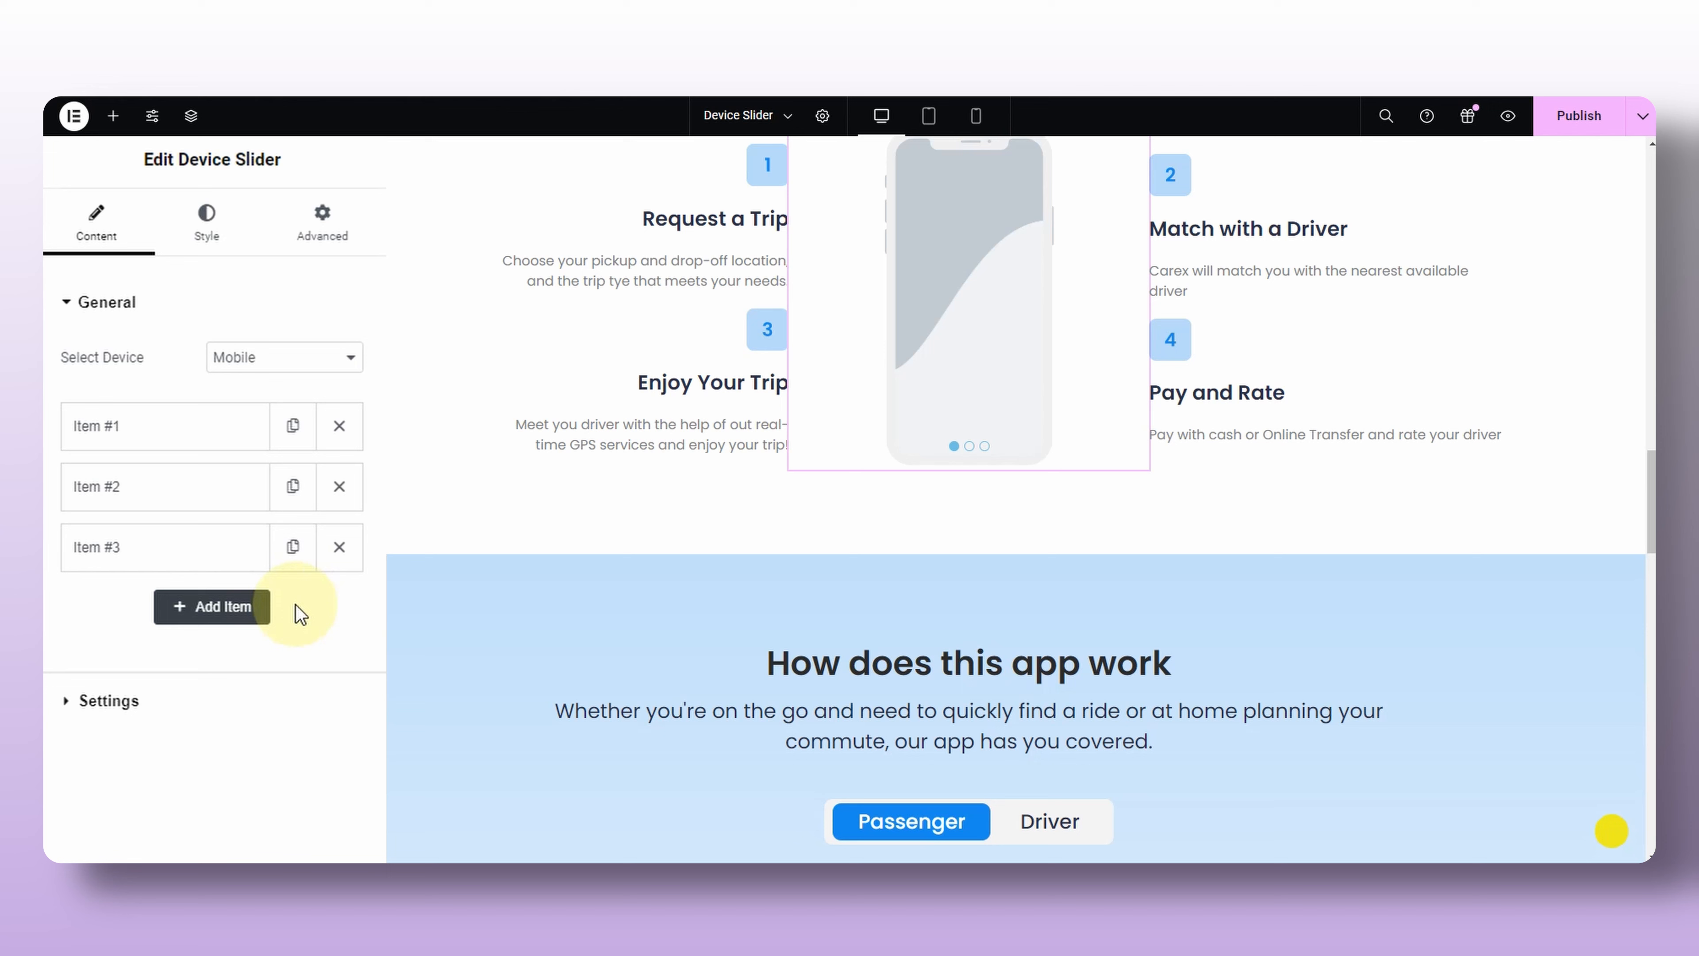
Examine the image sources offered for Item #1: the media library, file upload and insertion from URL.
click(146, 438)
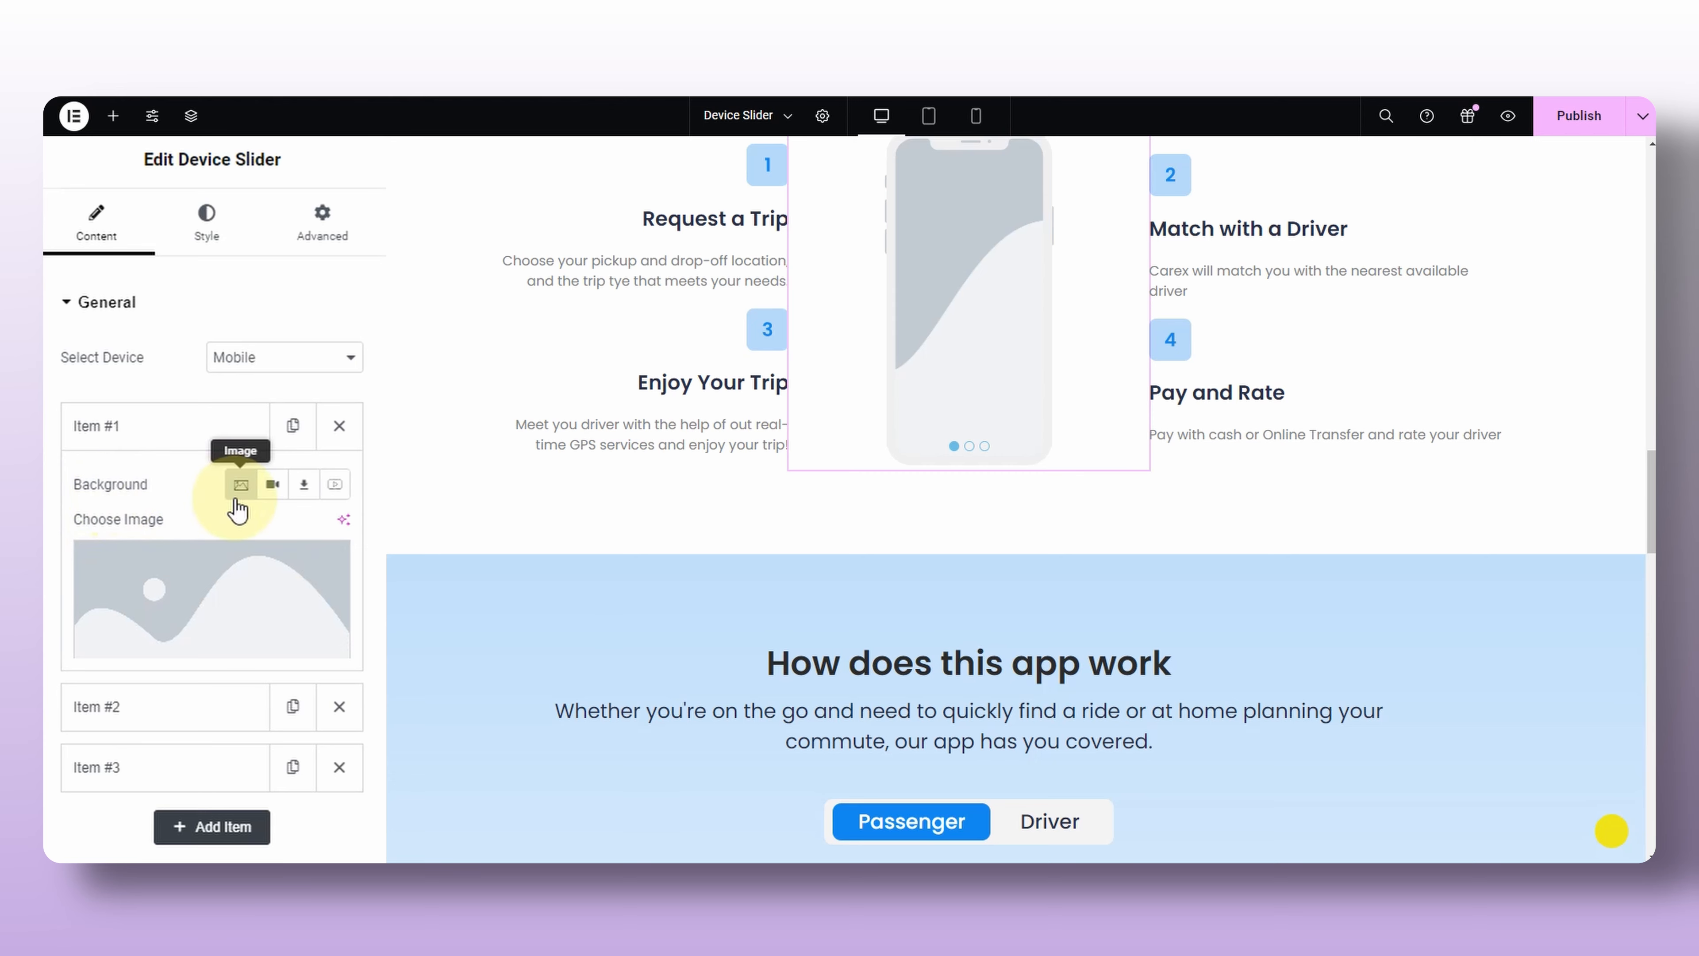
click(229, 583)
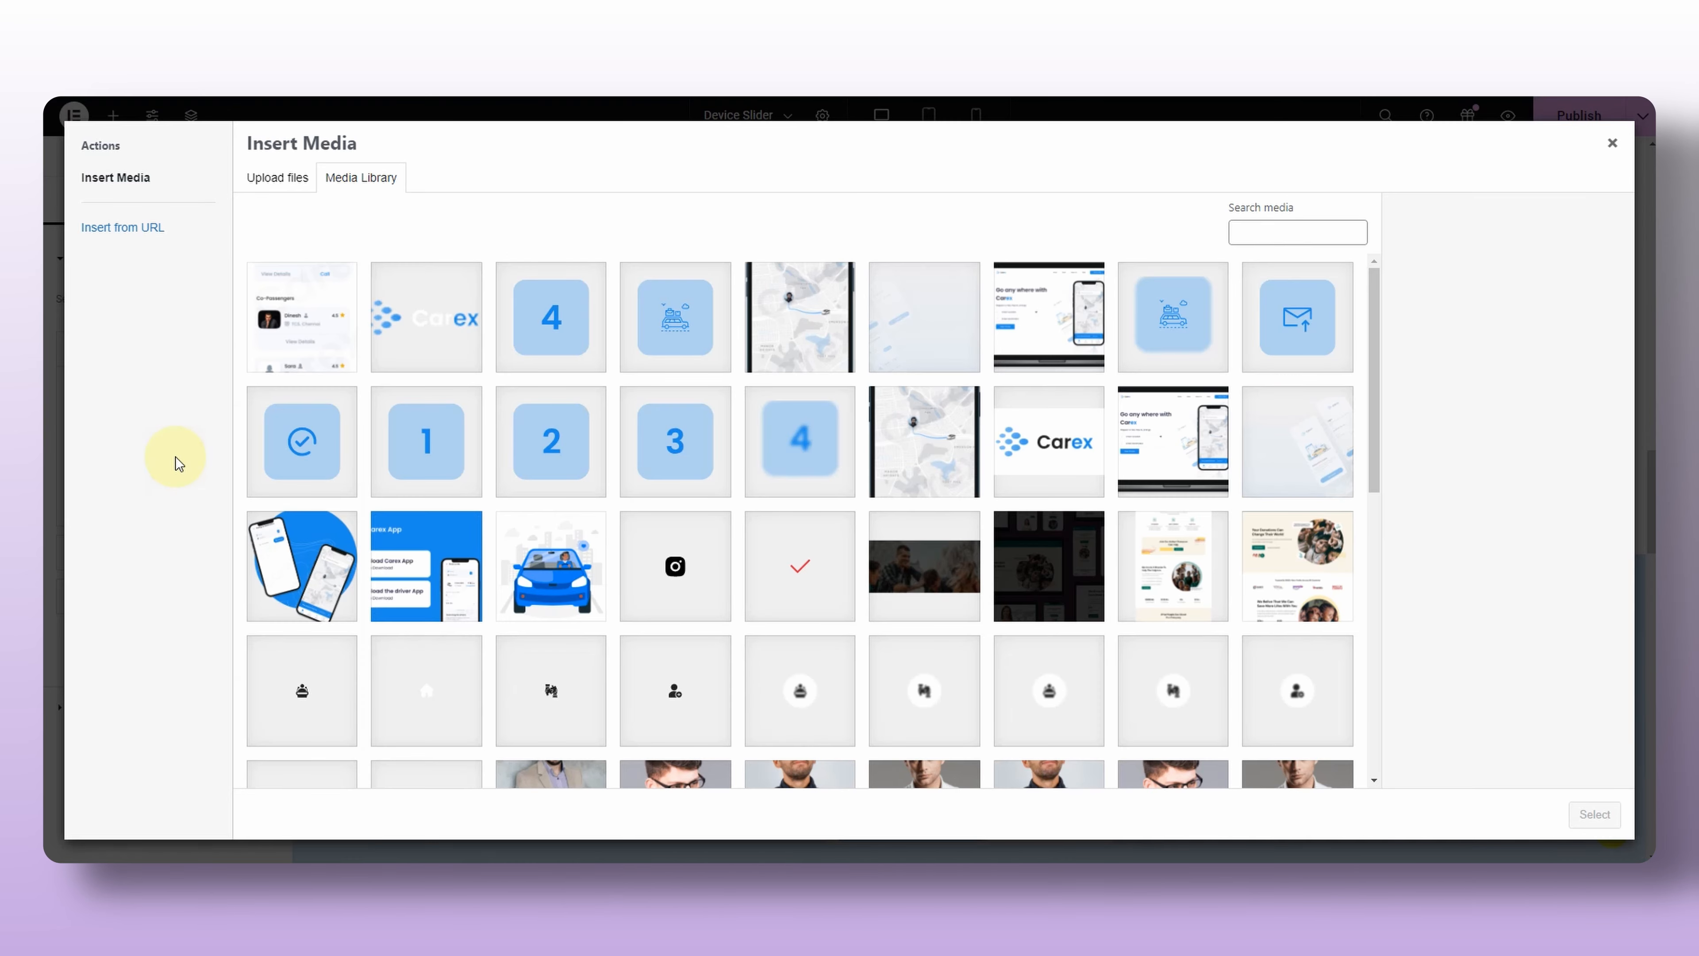
scroll(612, 423, down, 10)
scroll(612, 423, up, 10)
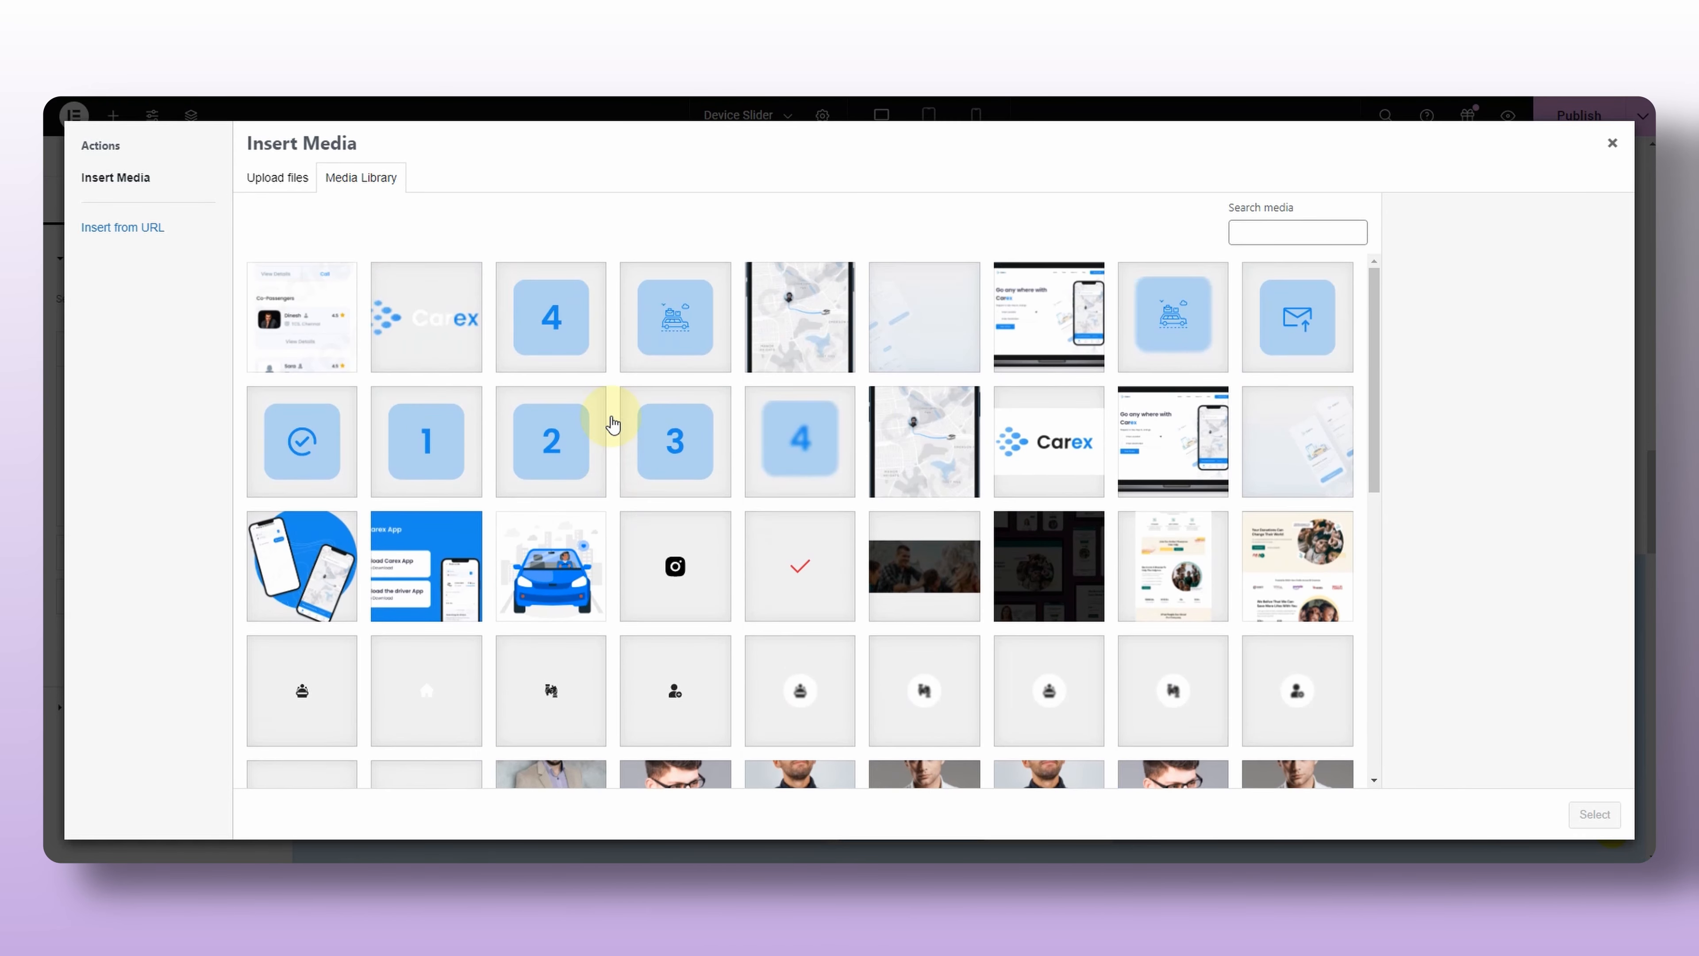
click(275, 195)
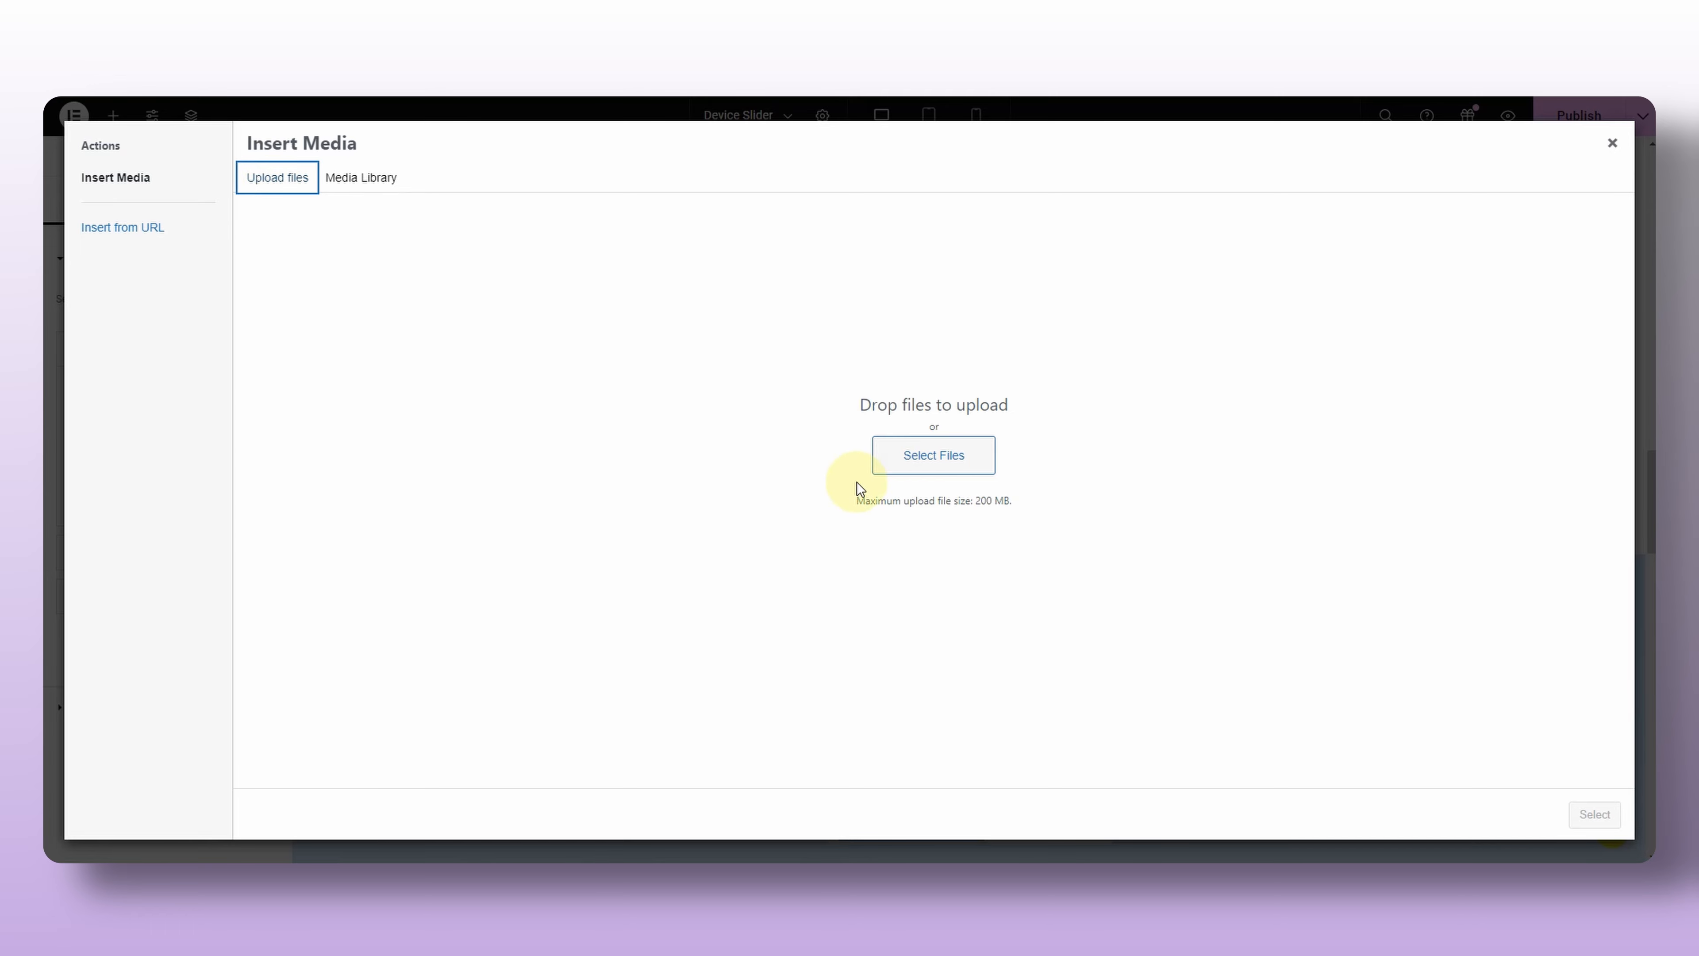
click(201, 232)
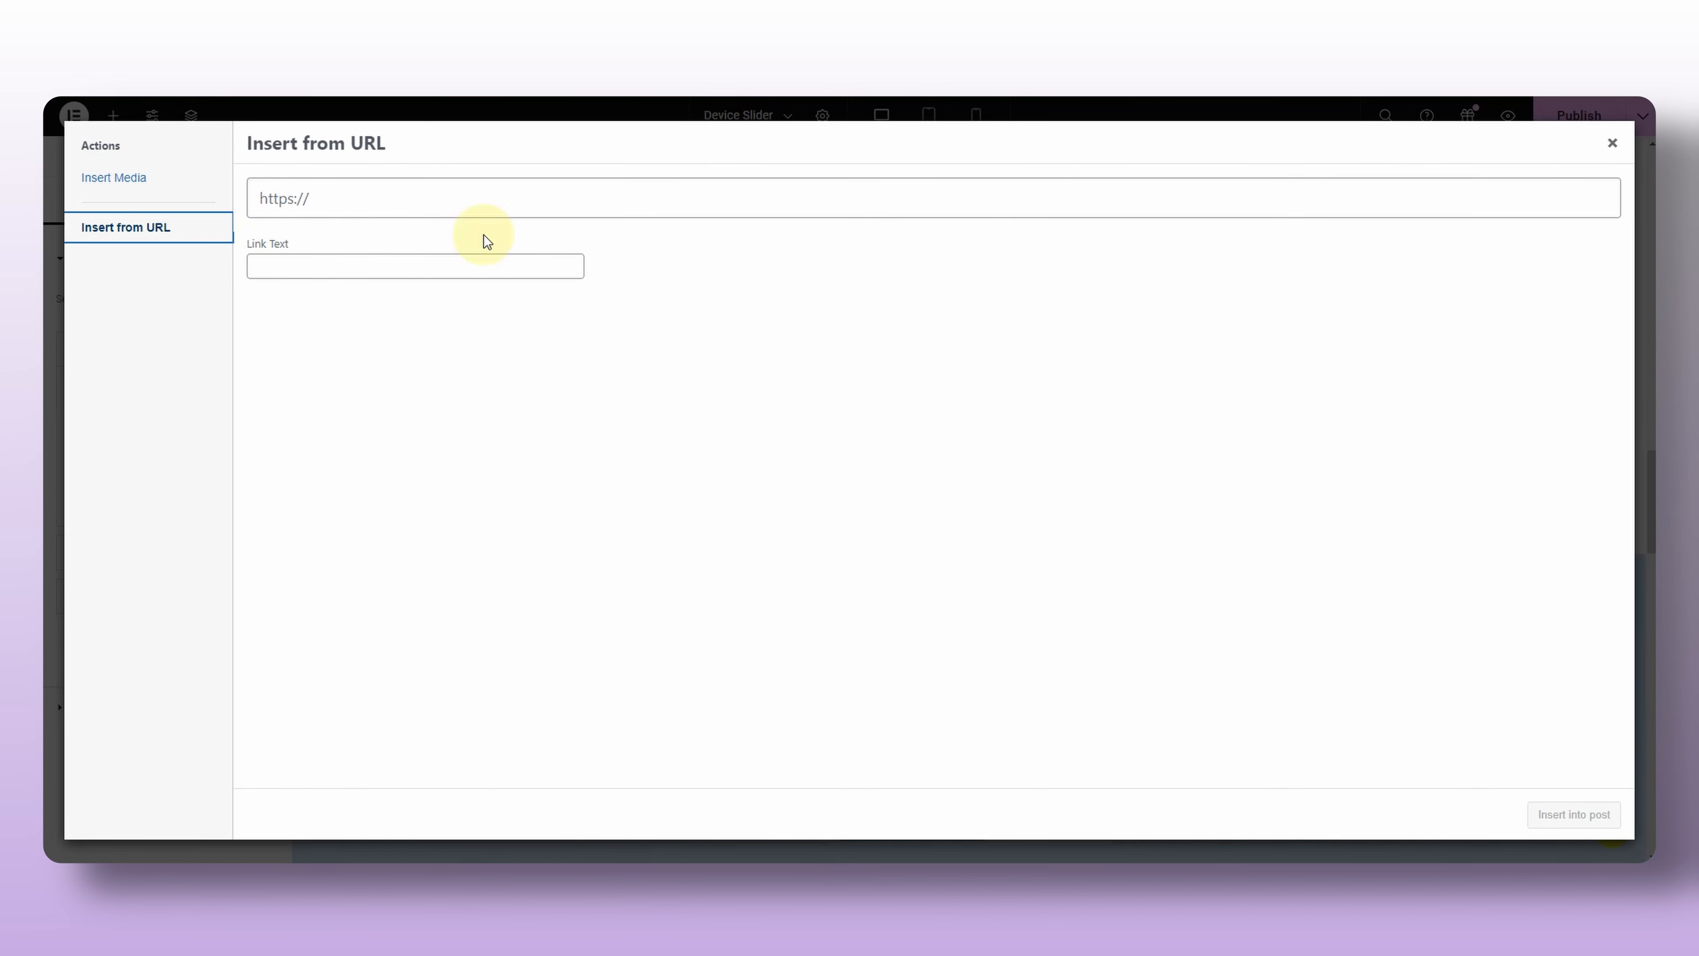
click(1611, 143)
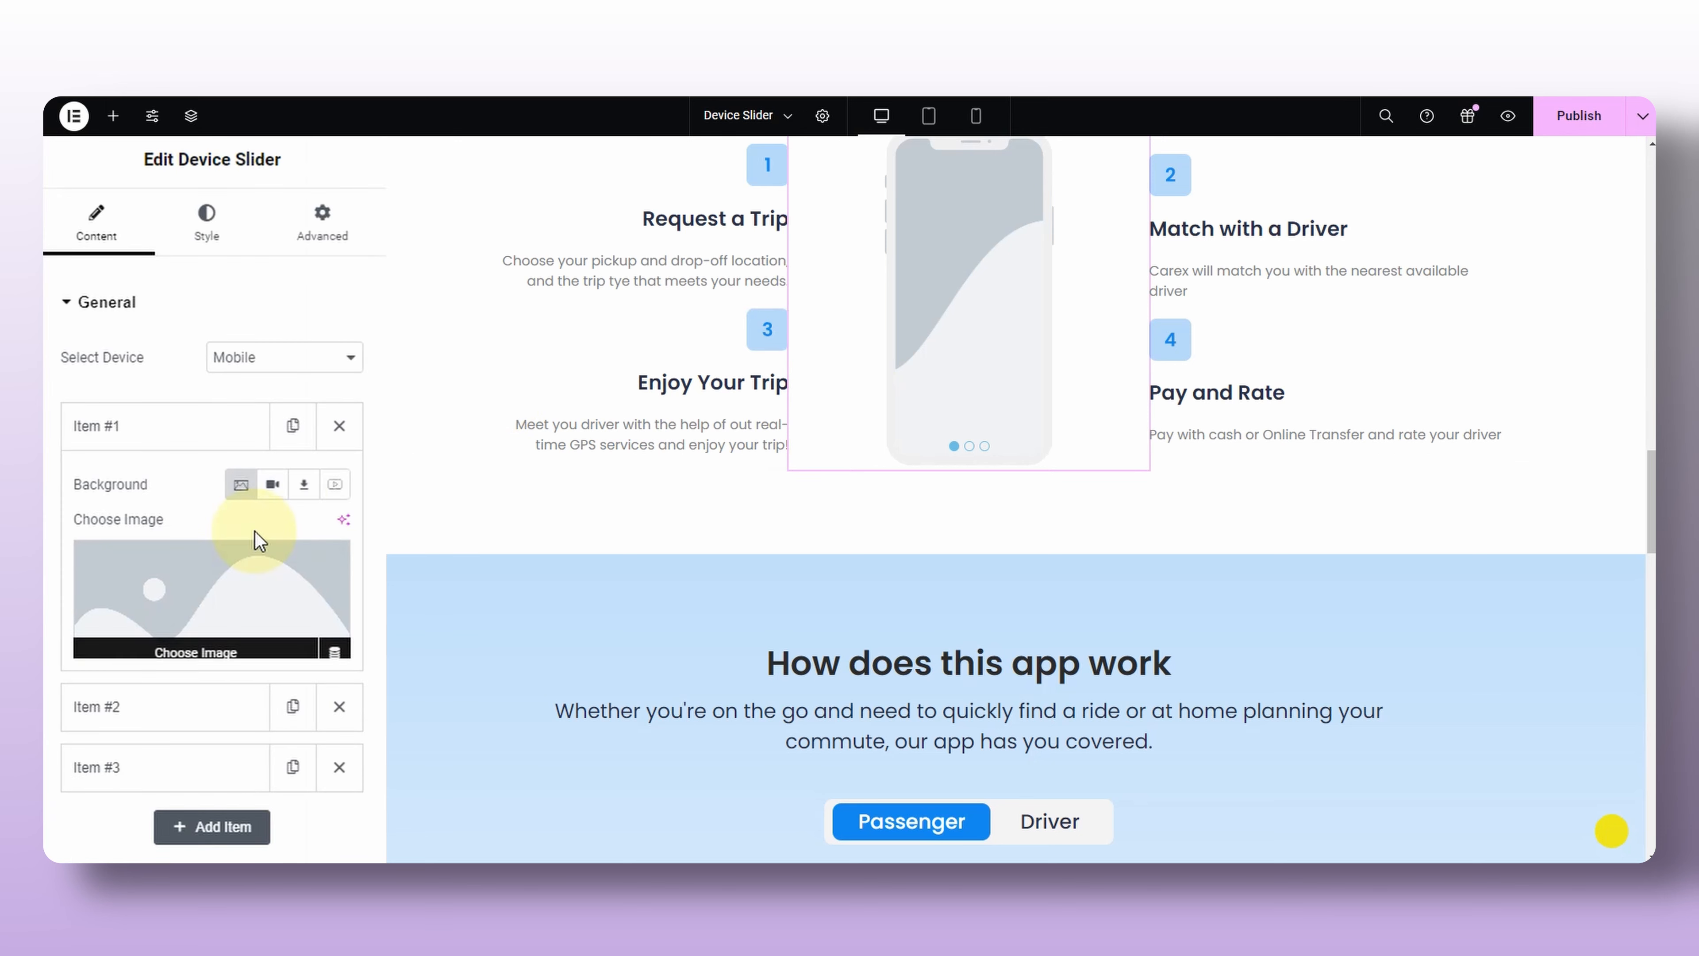
Try a self-hosted video background for Item #1 using motivation.mp4 from the media library.
click(275, 486)
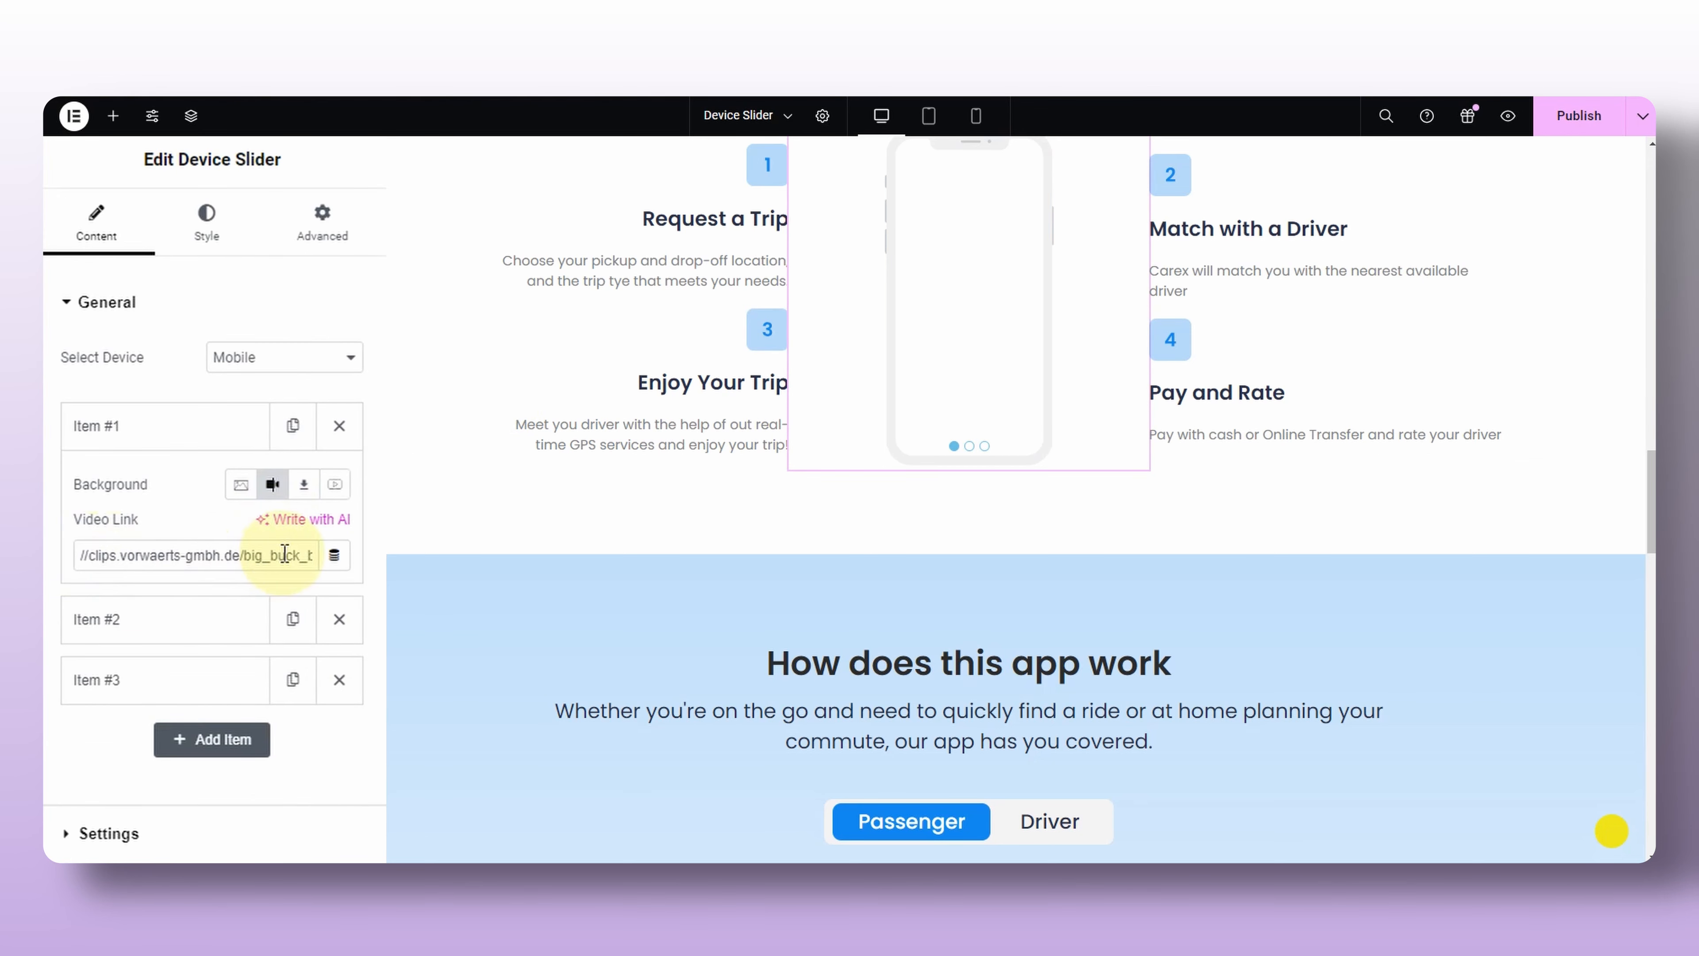
click(303, 484)
click(308, 555)
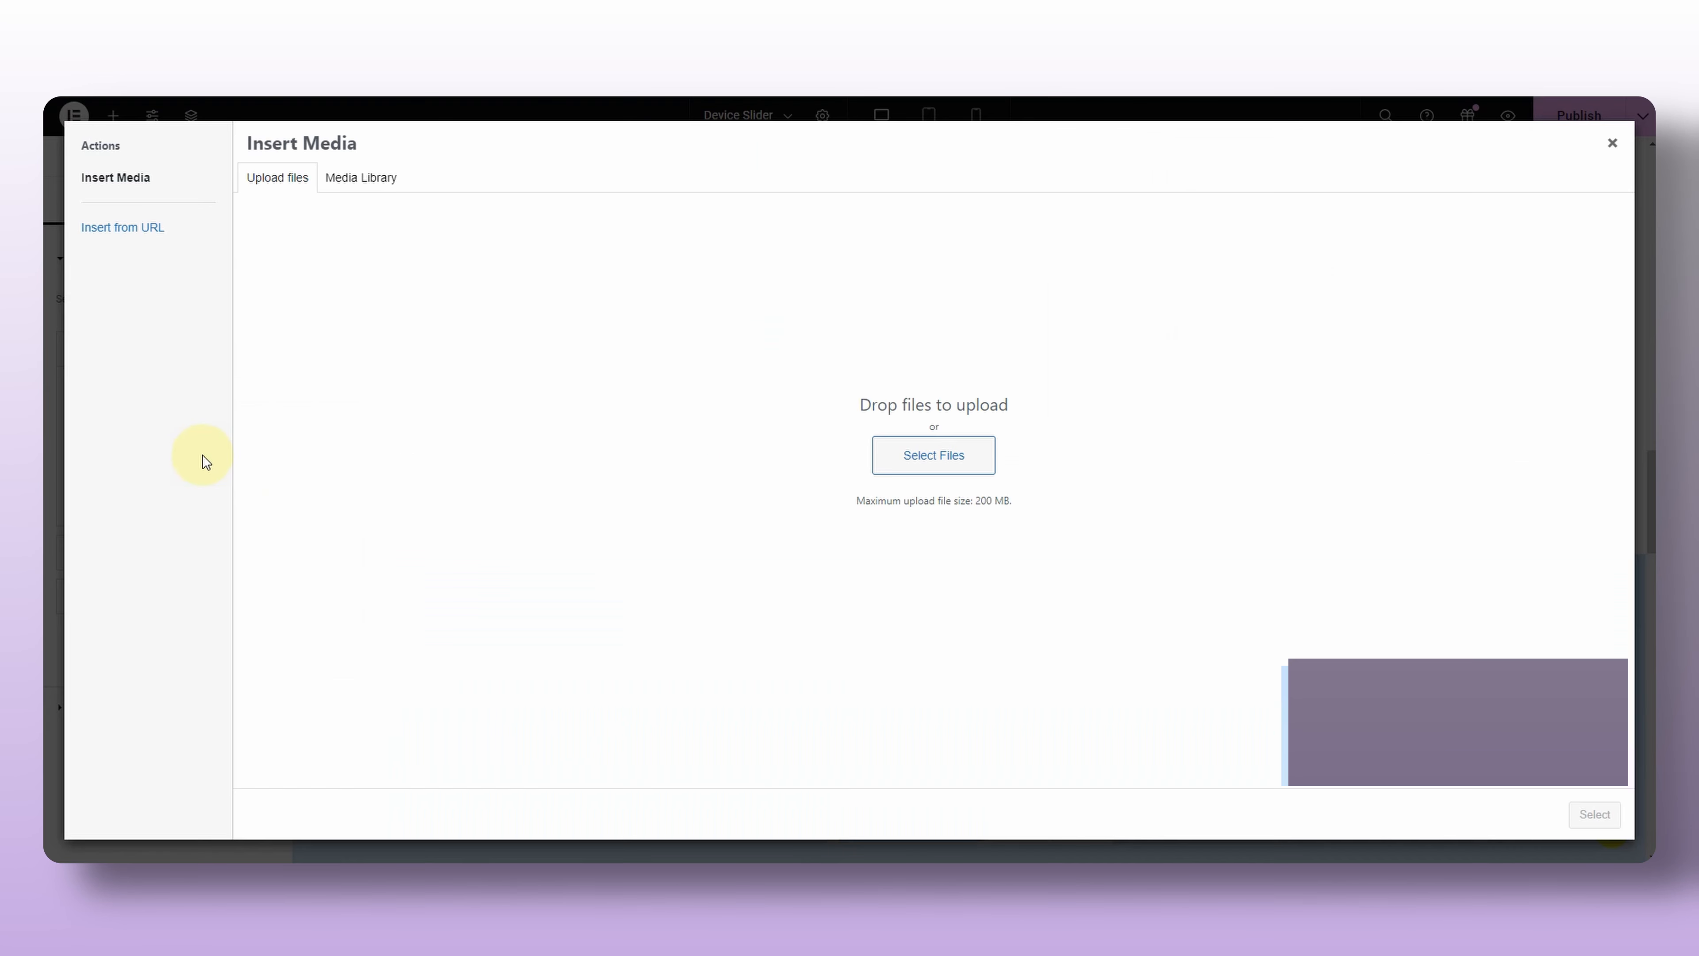
click(361, 177)
click(681, 320)
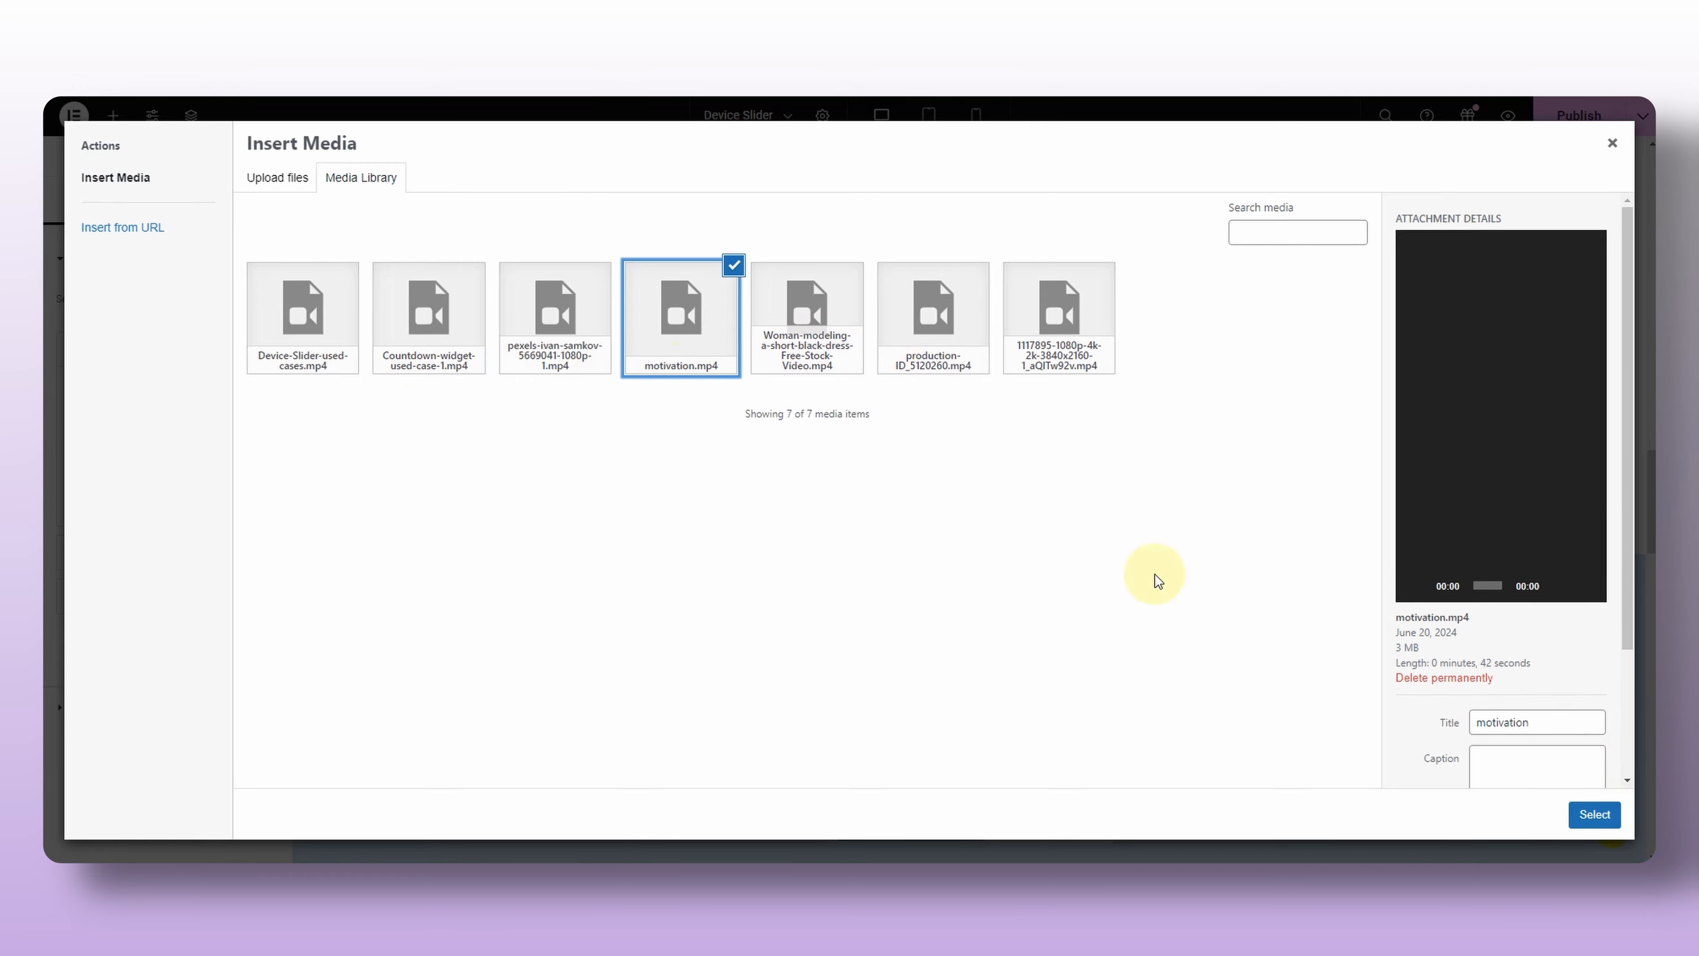
click(1594, 814)
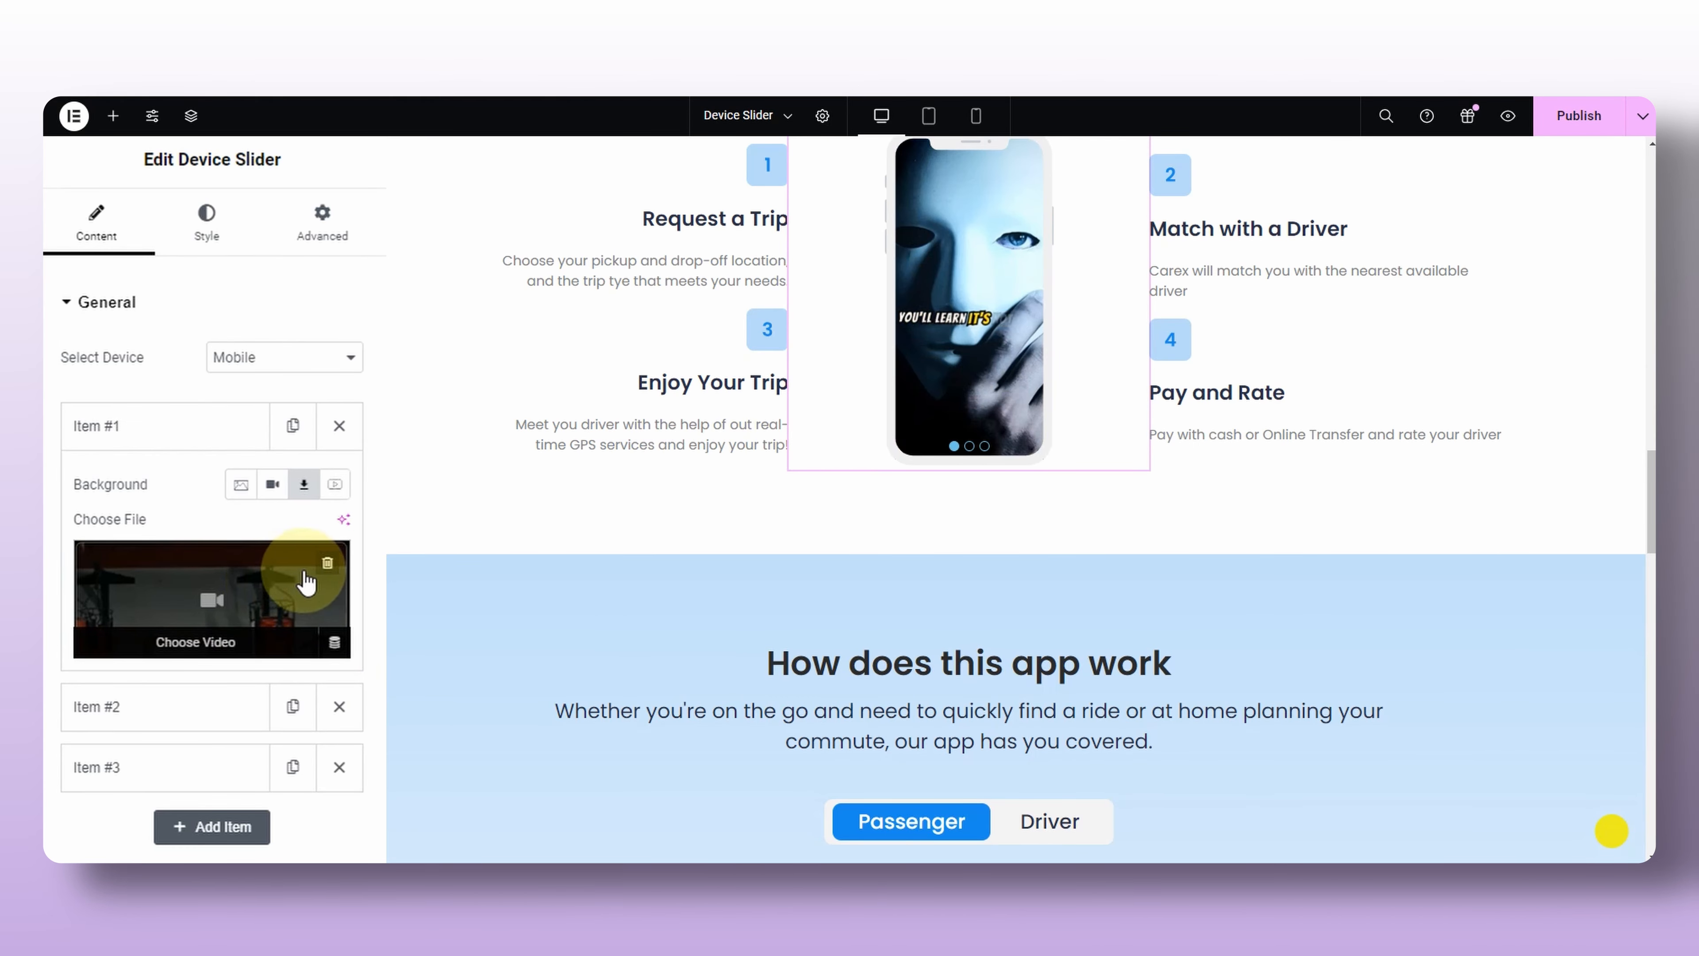
Try a YouTube background for Item #1, replacing the default link with the copied video link.
click(334, 484)
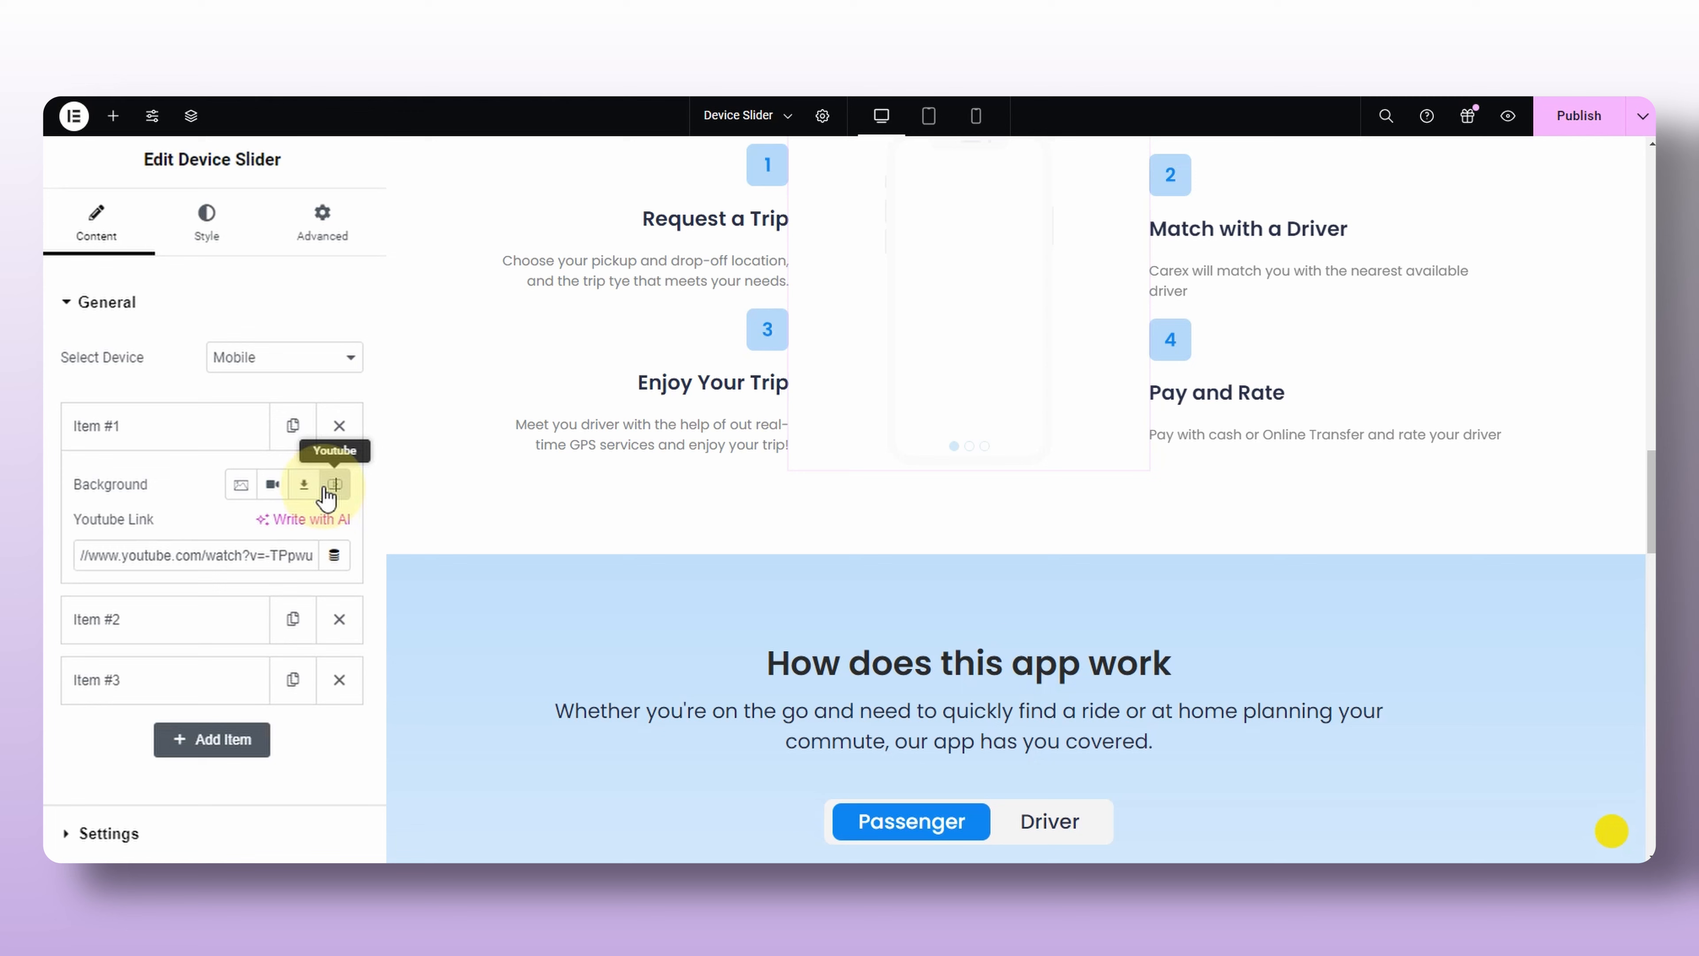
triple_click(178, 555)
key(ctrl+v)
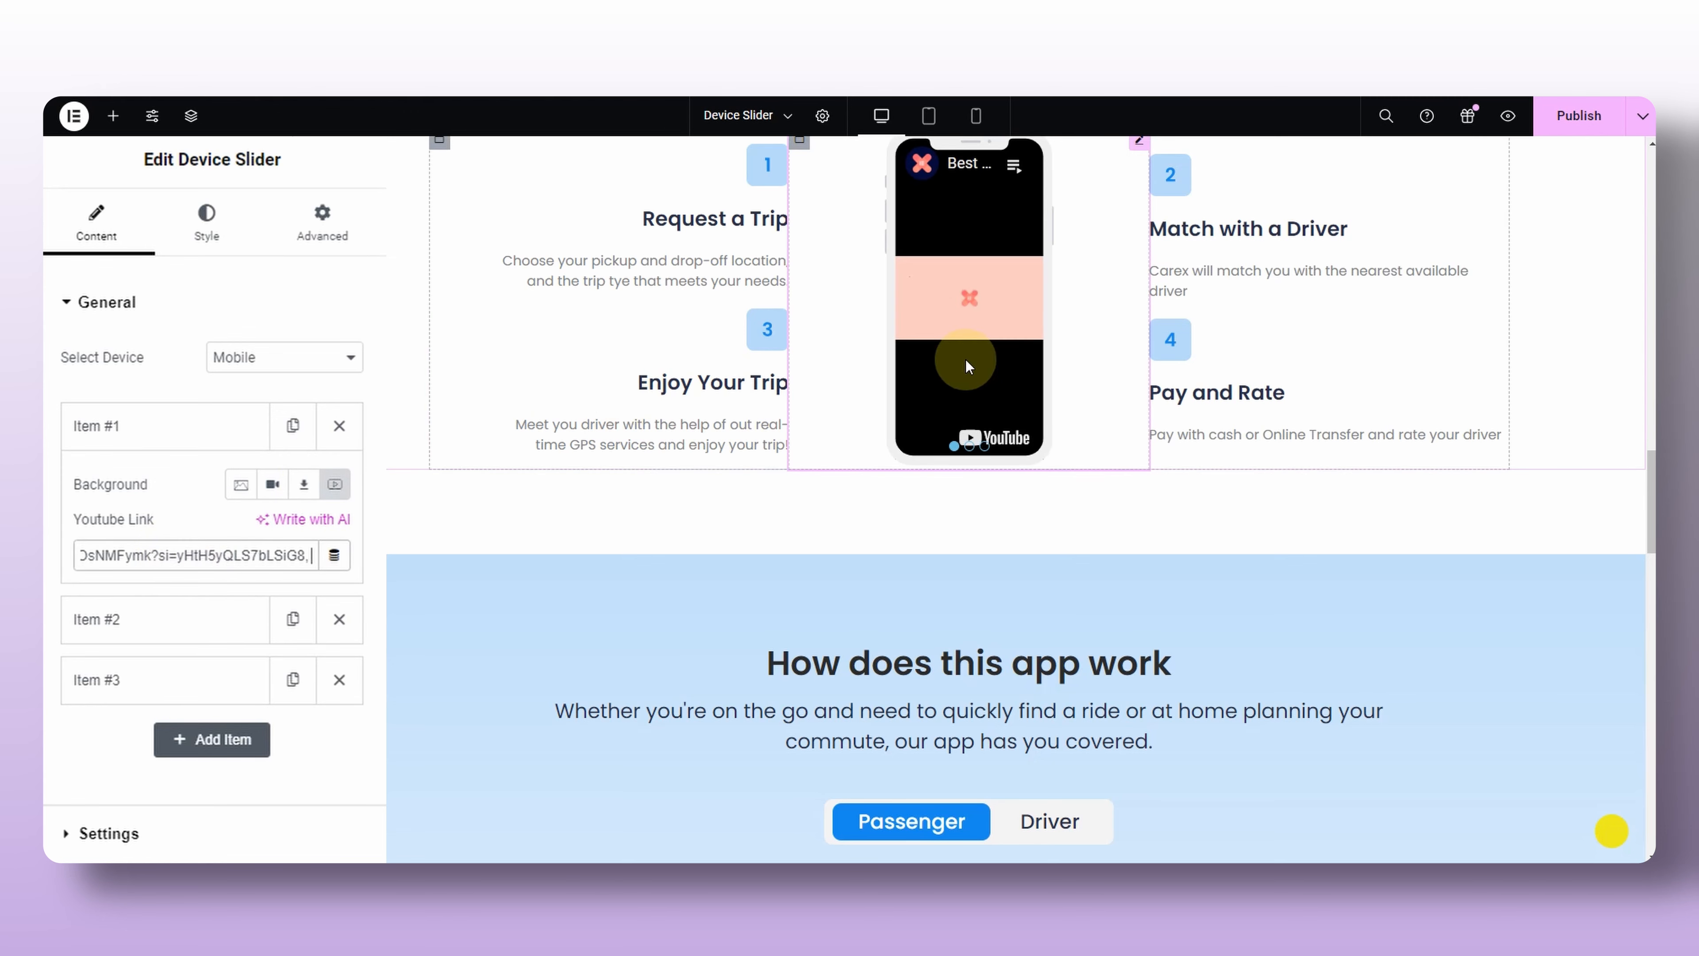
Set Item #1's background to the ride map app screenshot from the media library.
click(241, 489)
click(212, 596)
click(802, 318)
click(1585, 811)
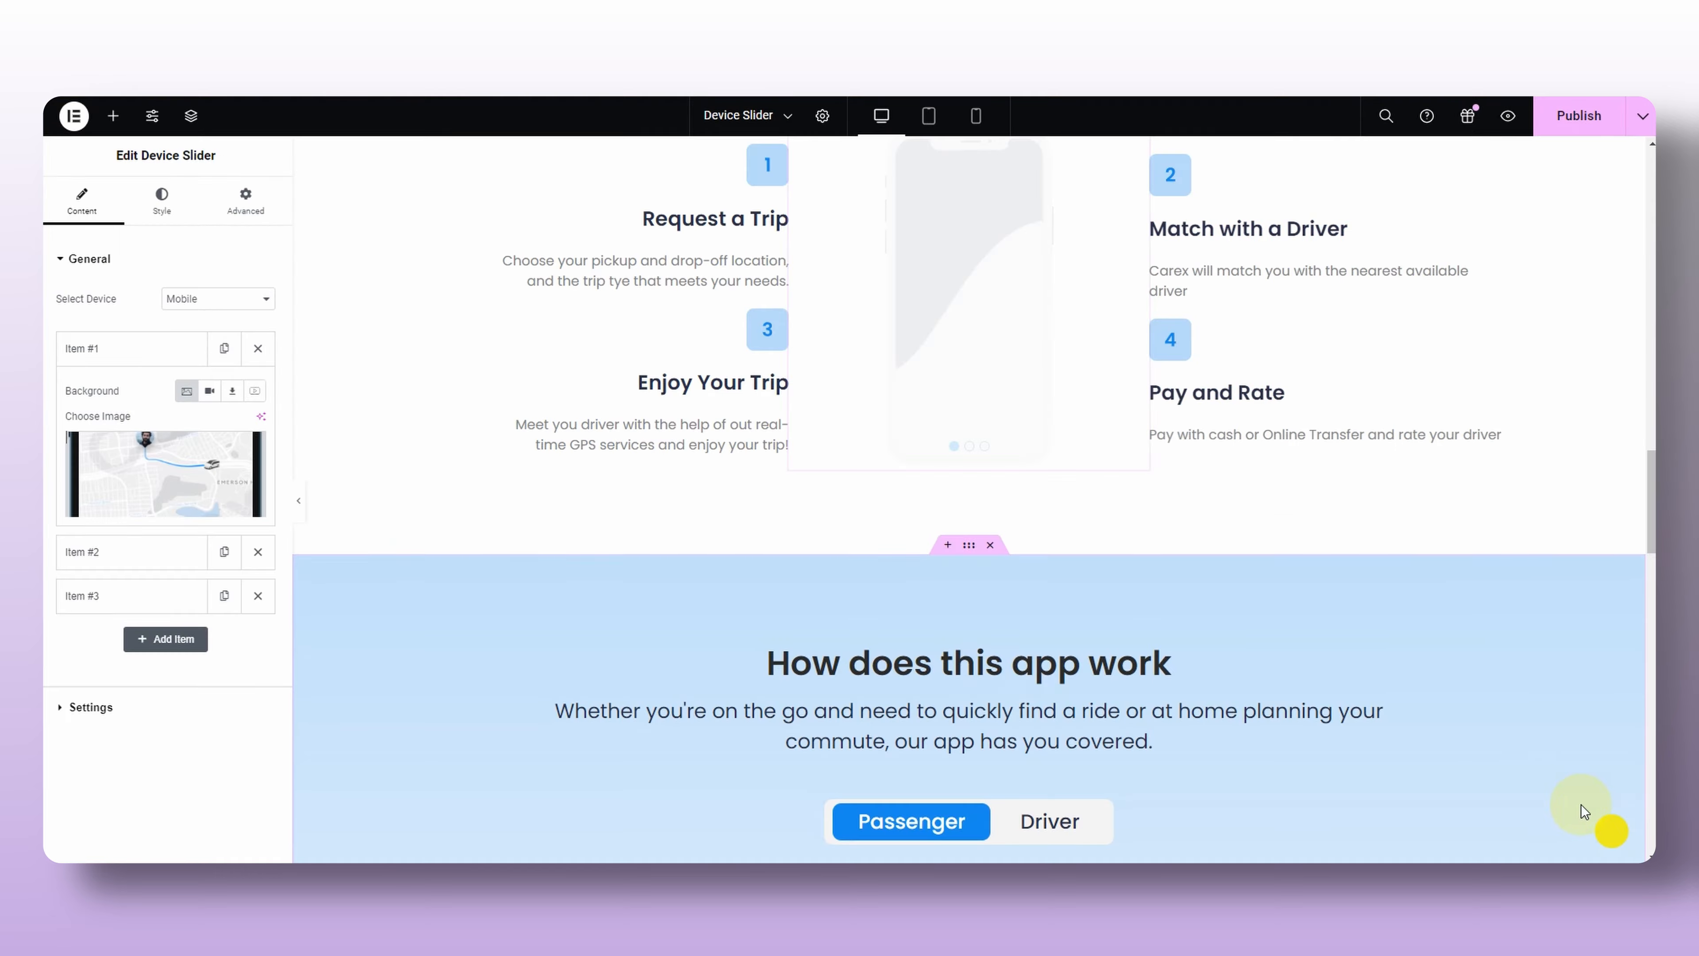
click(143, 362)
Set Item #2's background image to the driver and co-passengers app screenshot from the media library.
click(134, 393)
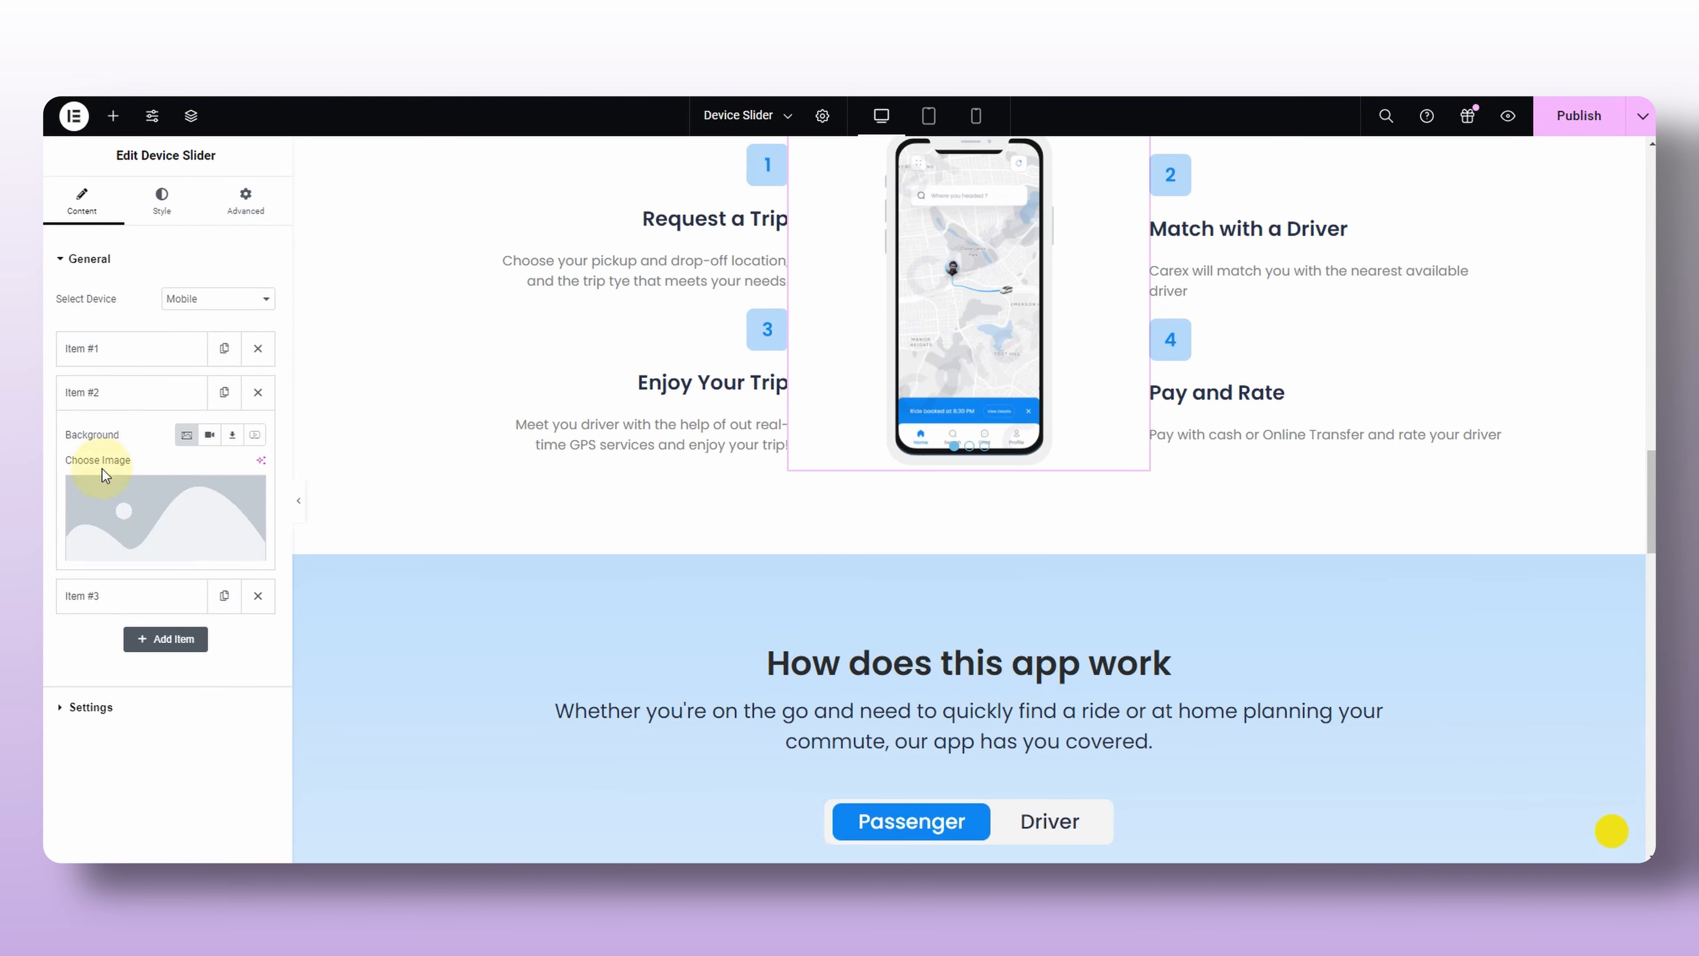
click(192, 493)
click(301, 316)
click(1595, 814)
click(113, 393)
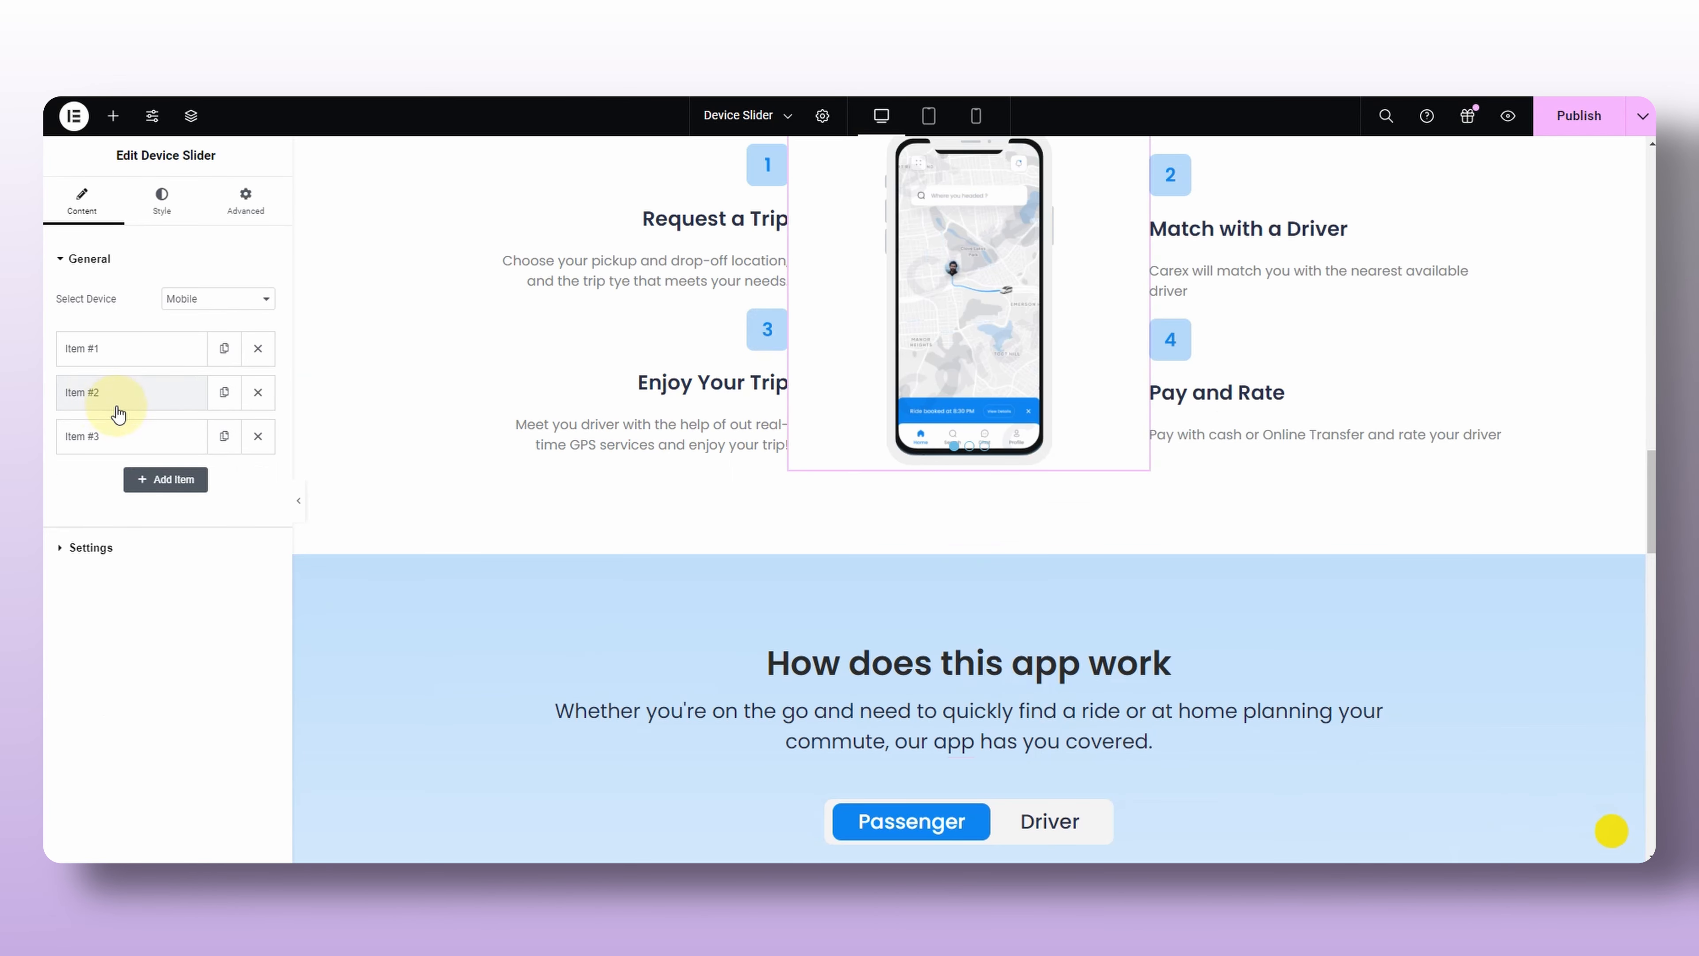
Give Item #3 a video background and replace its video link with the copied Car-Booking MP4 link.
click(133, 436)
click(210, 479)
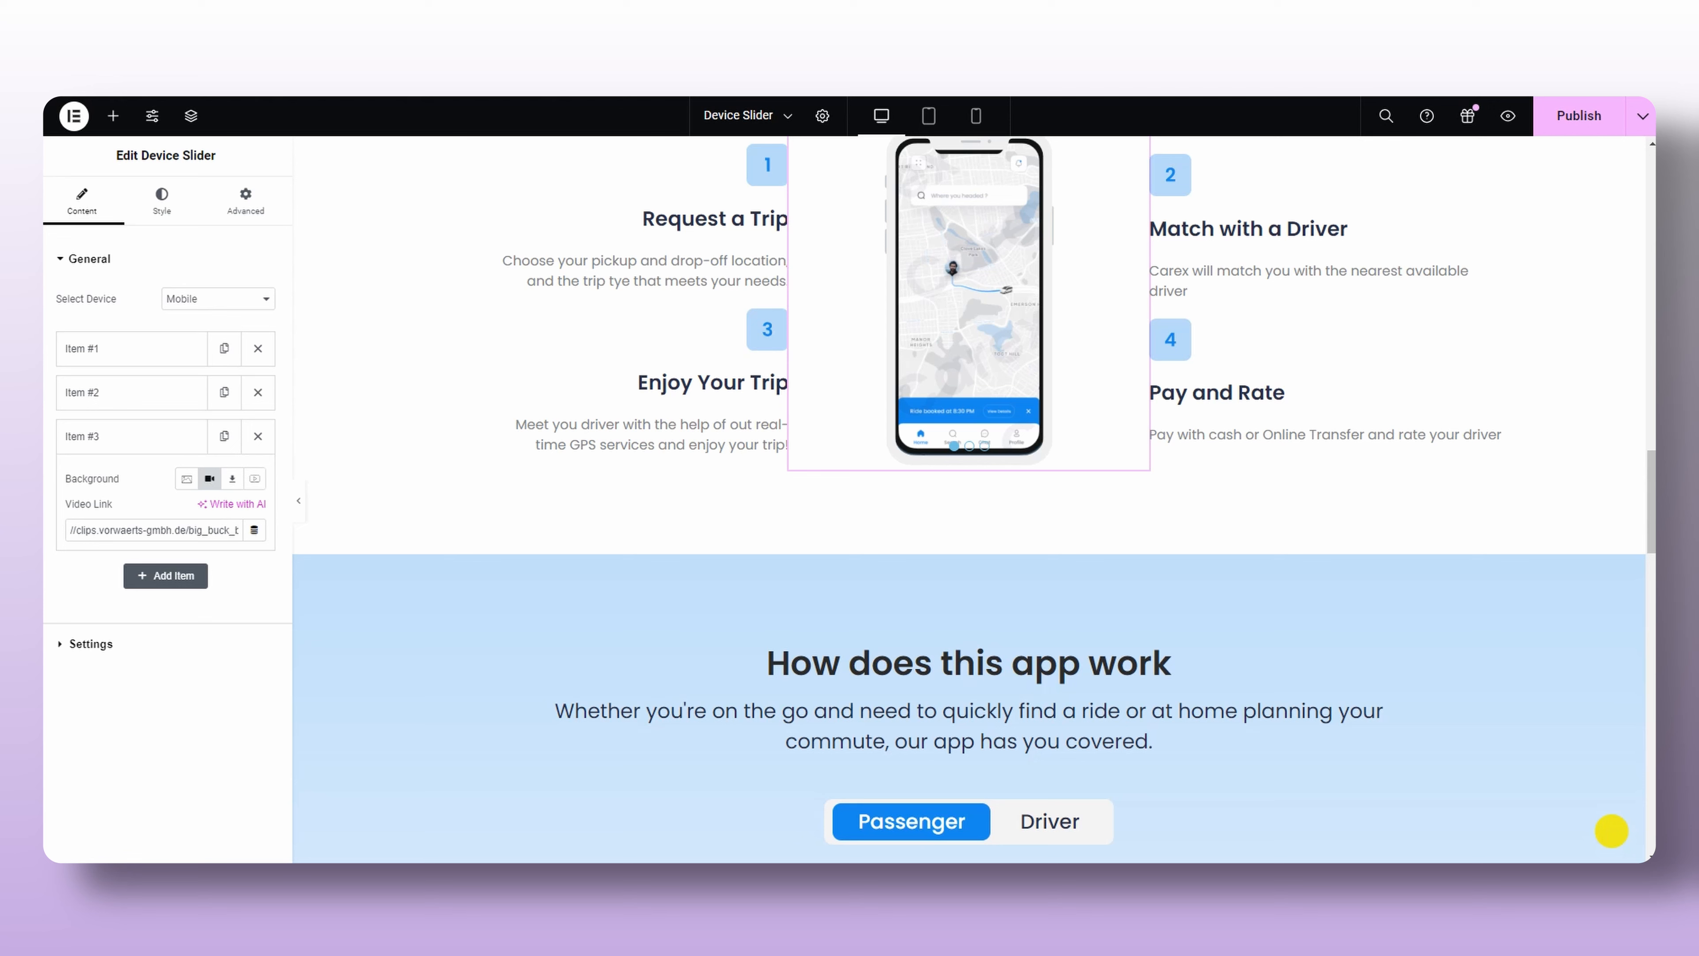
click(208, 530)
key(ctrl+a)
key(ctrl+v)
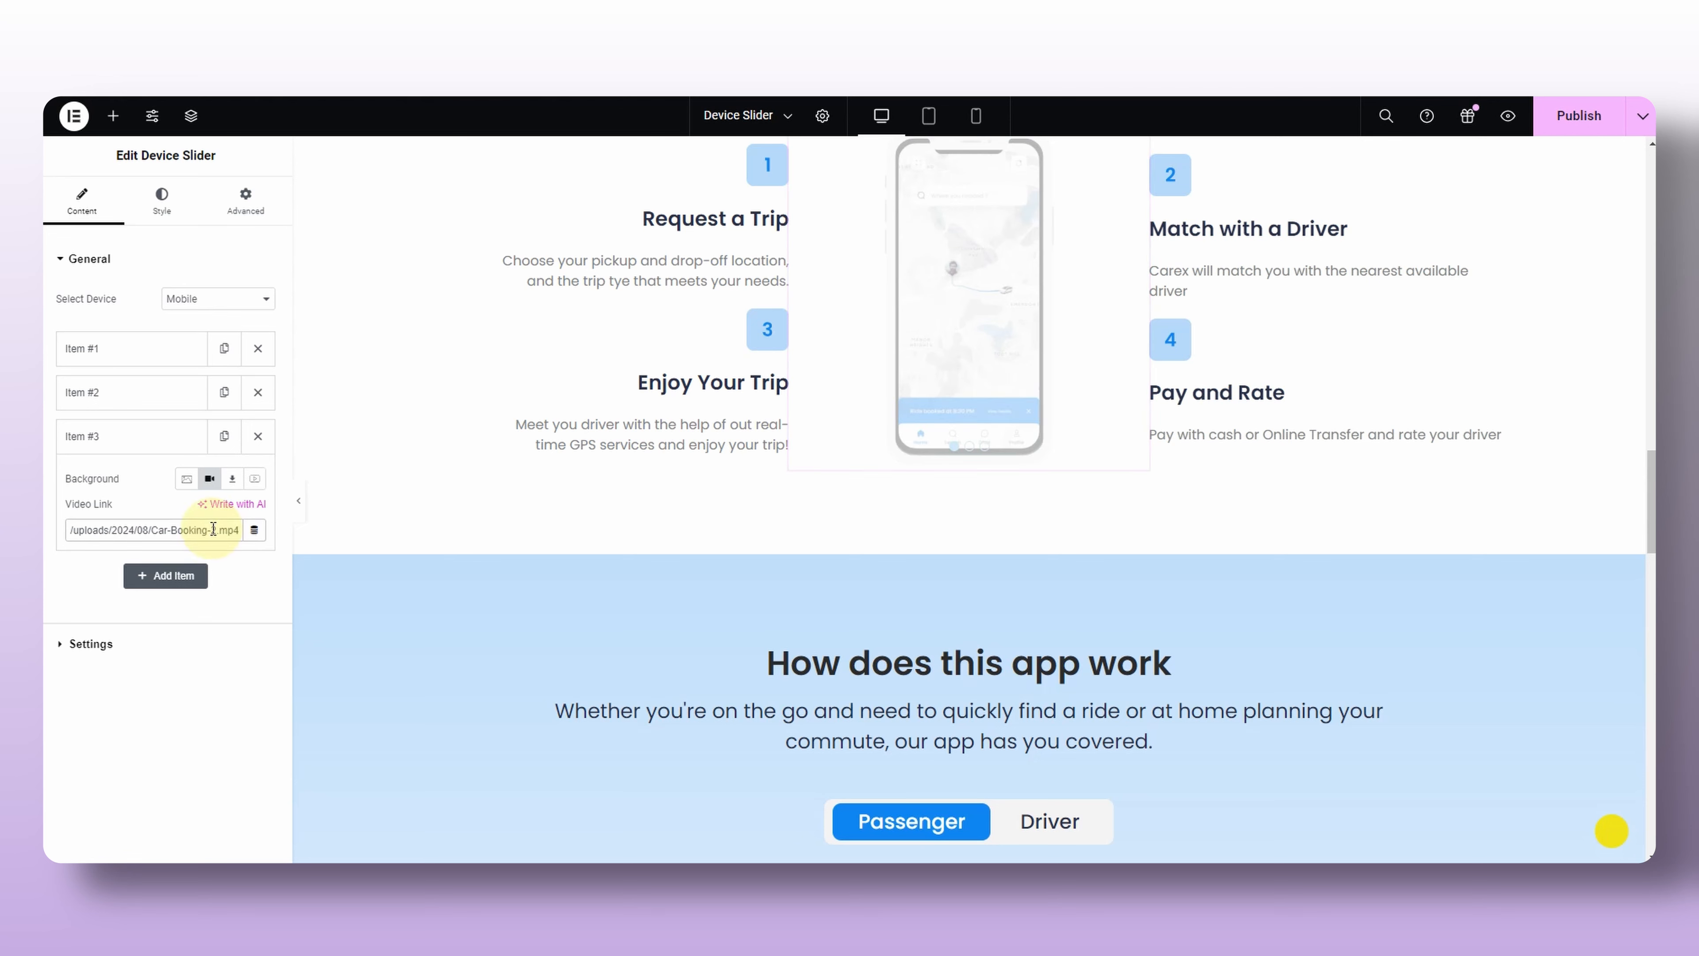
click(133, 436)
Preview the third, second and first slides in the phone mockup using its navigation dots.
click(988, 448)
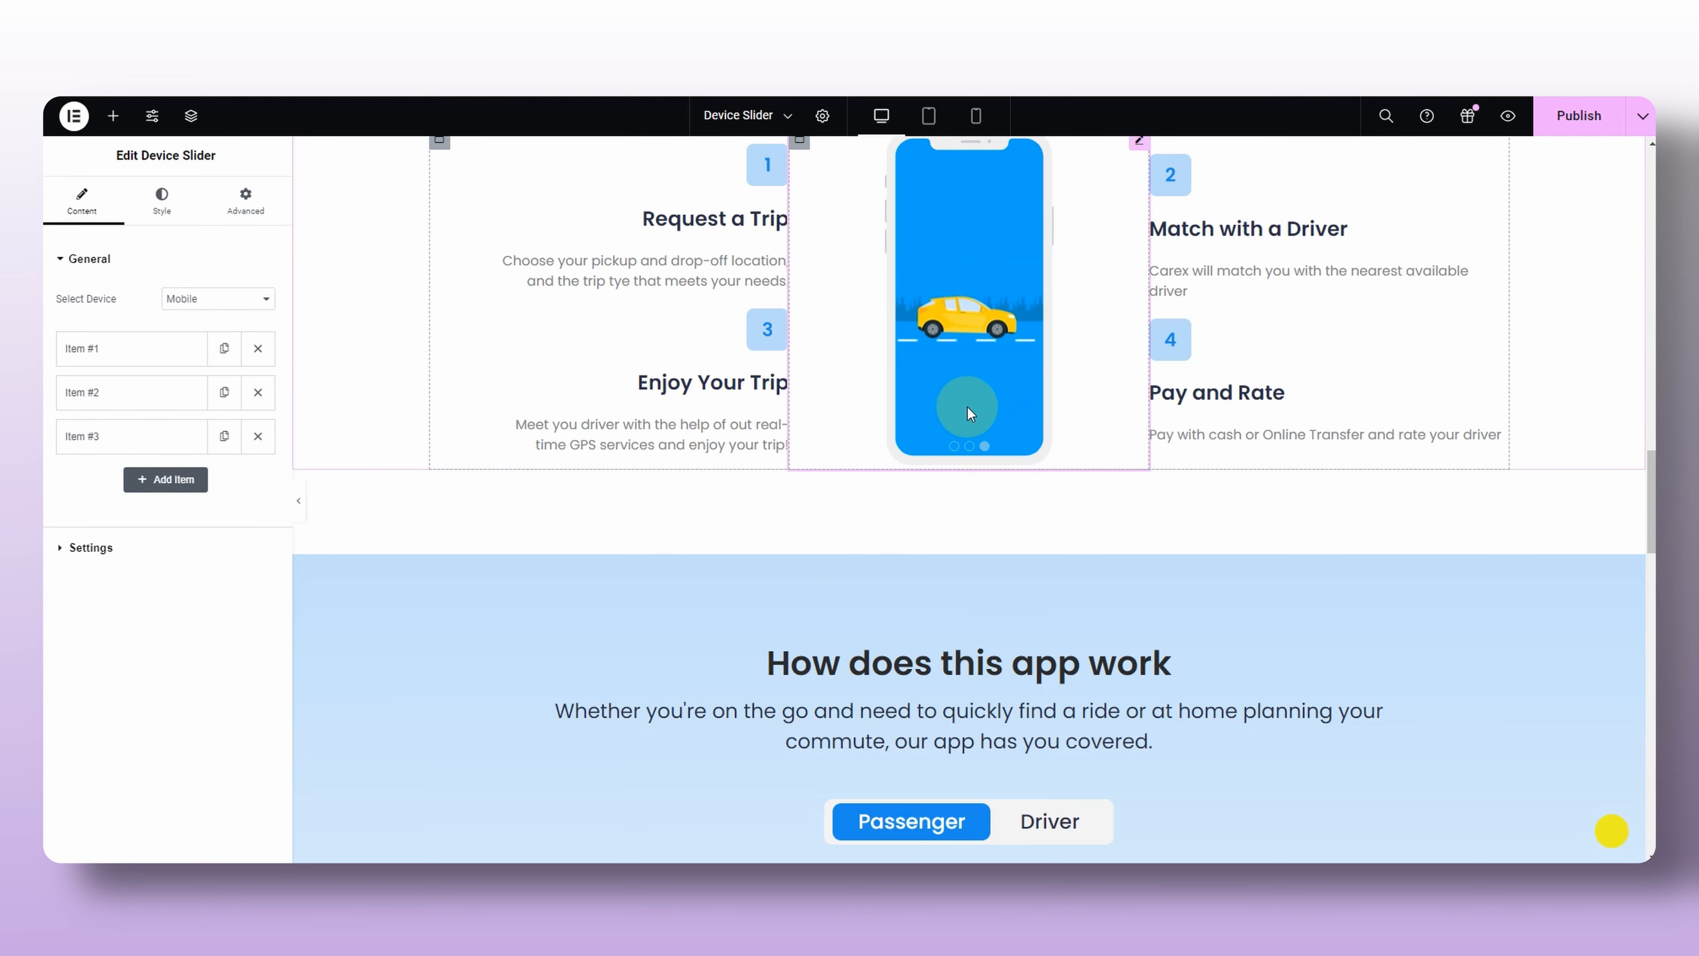
click(968, 447)
click(954, 448)
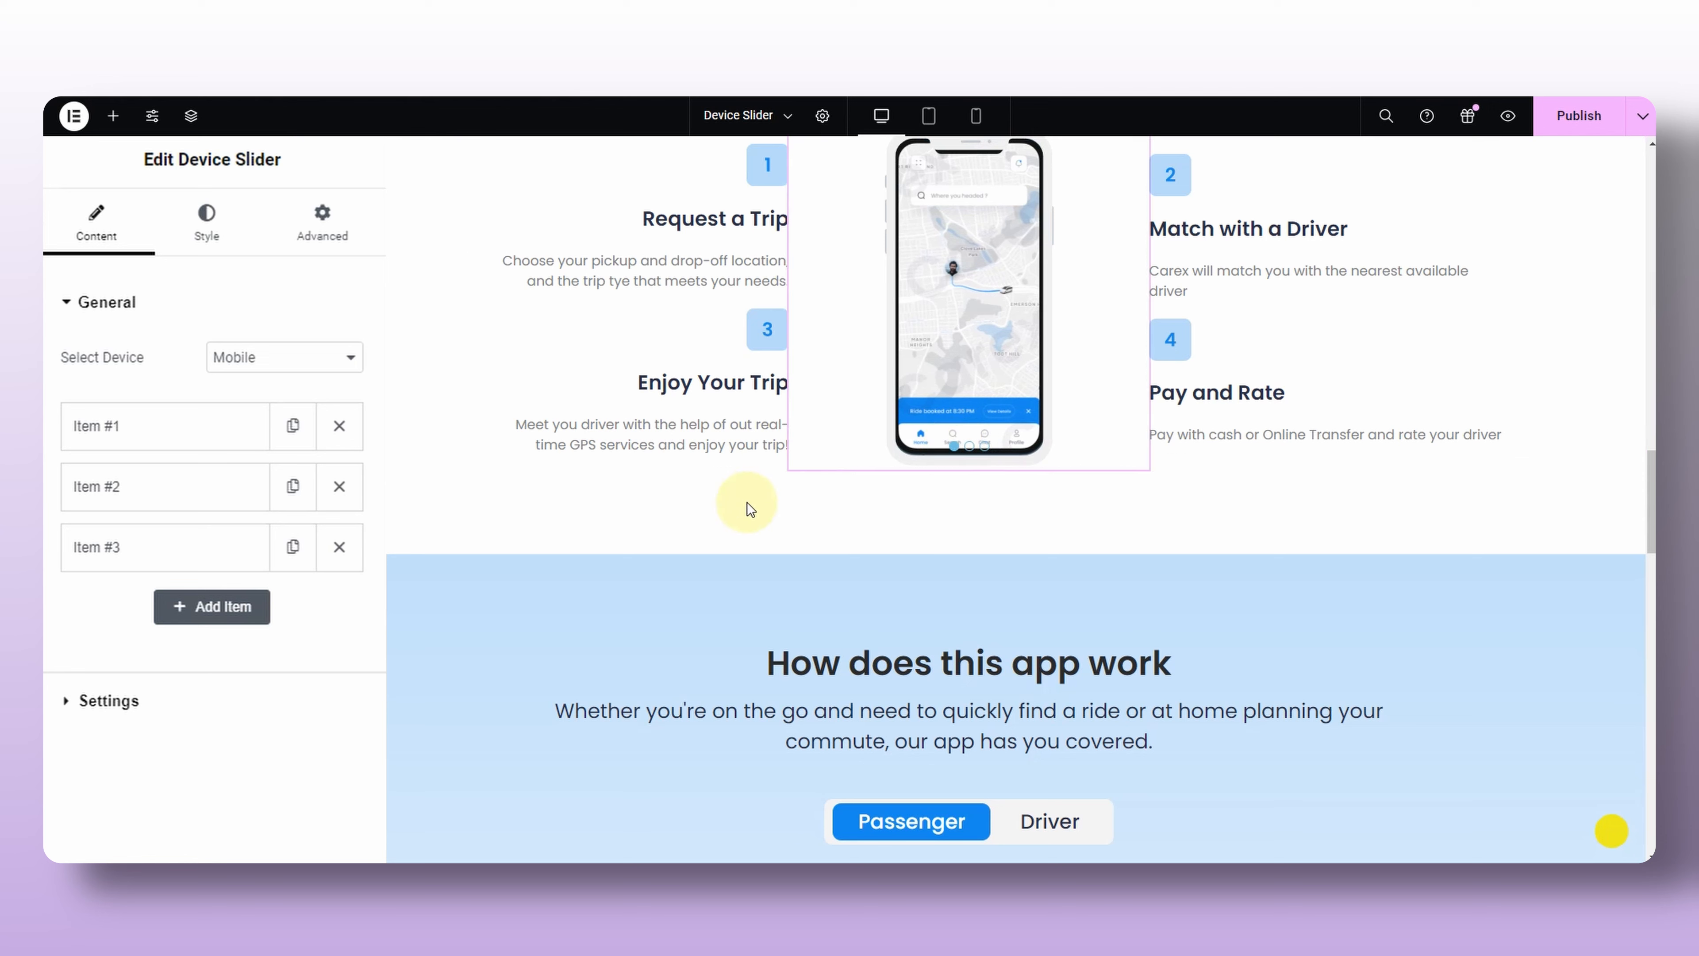
Try showing 2 items at once in the slider settings, then restore Items To Show to 1.
click(106, 303)
click(94, 359)
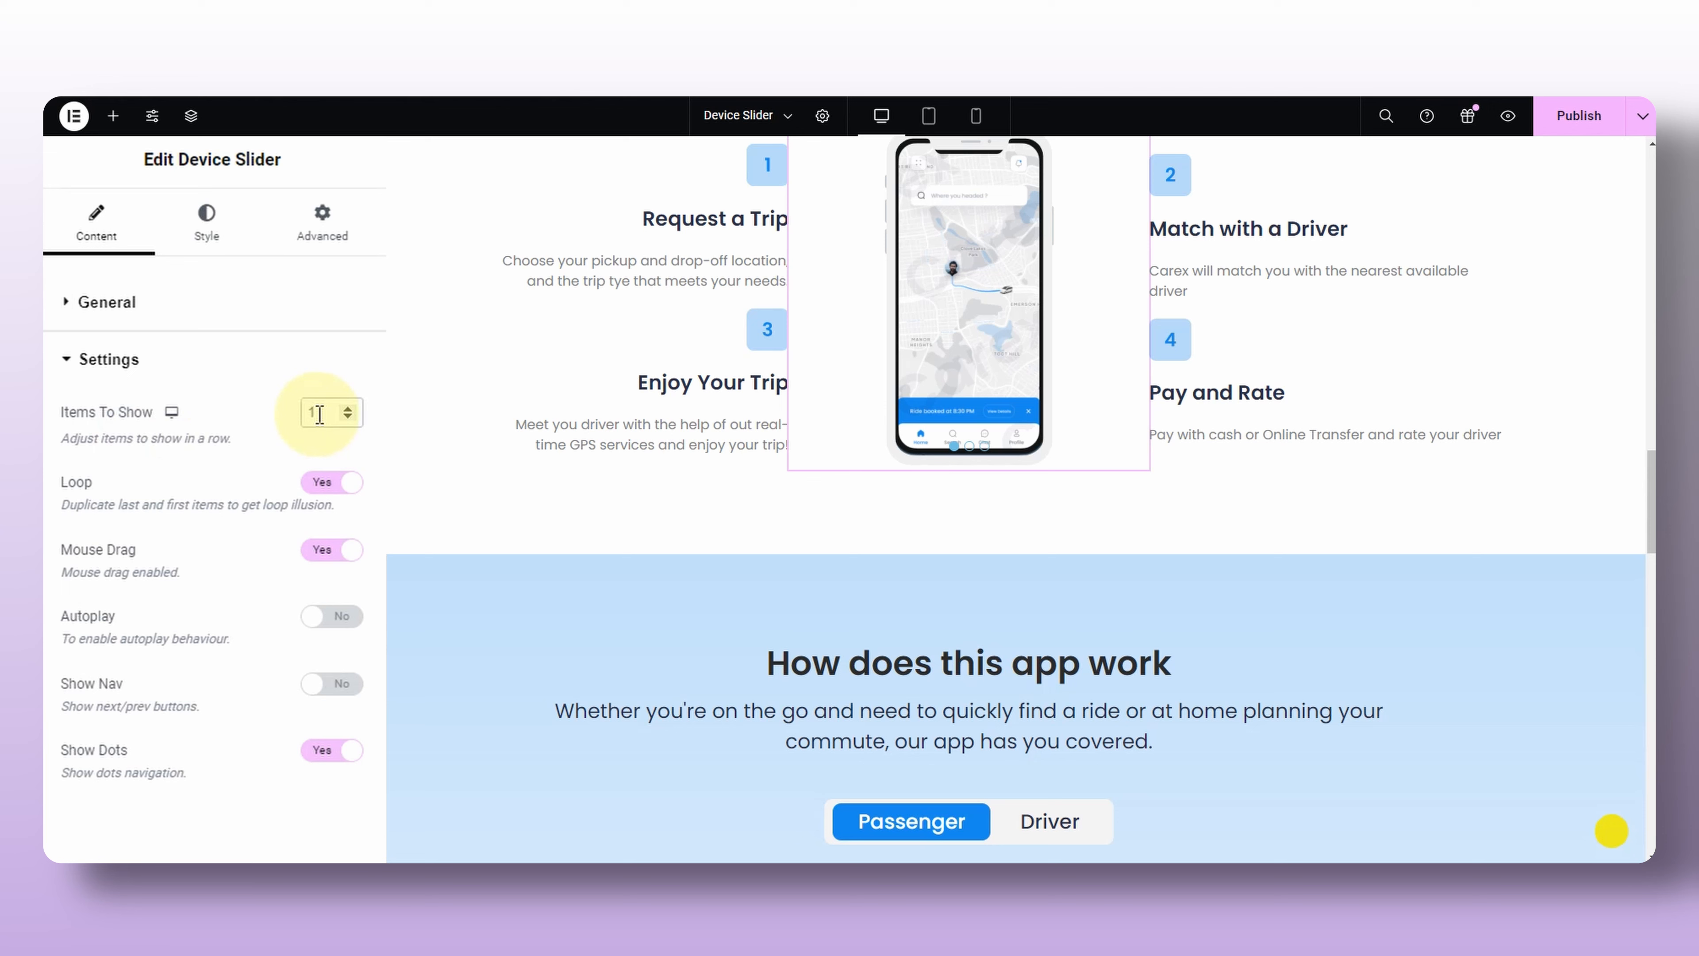
text(2)
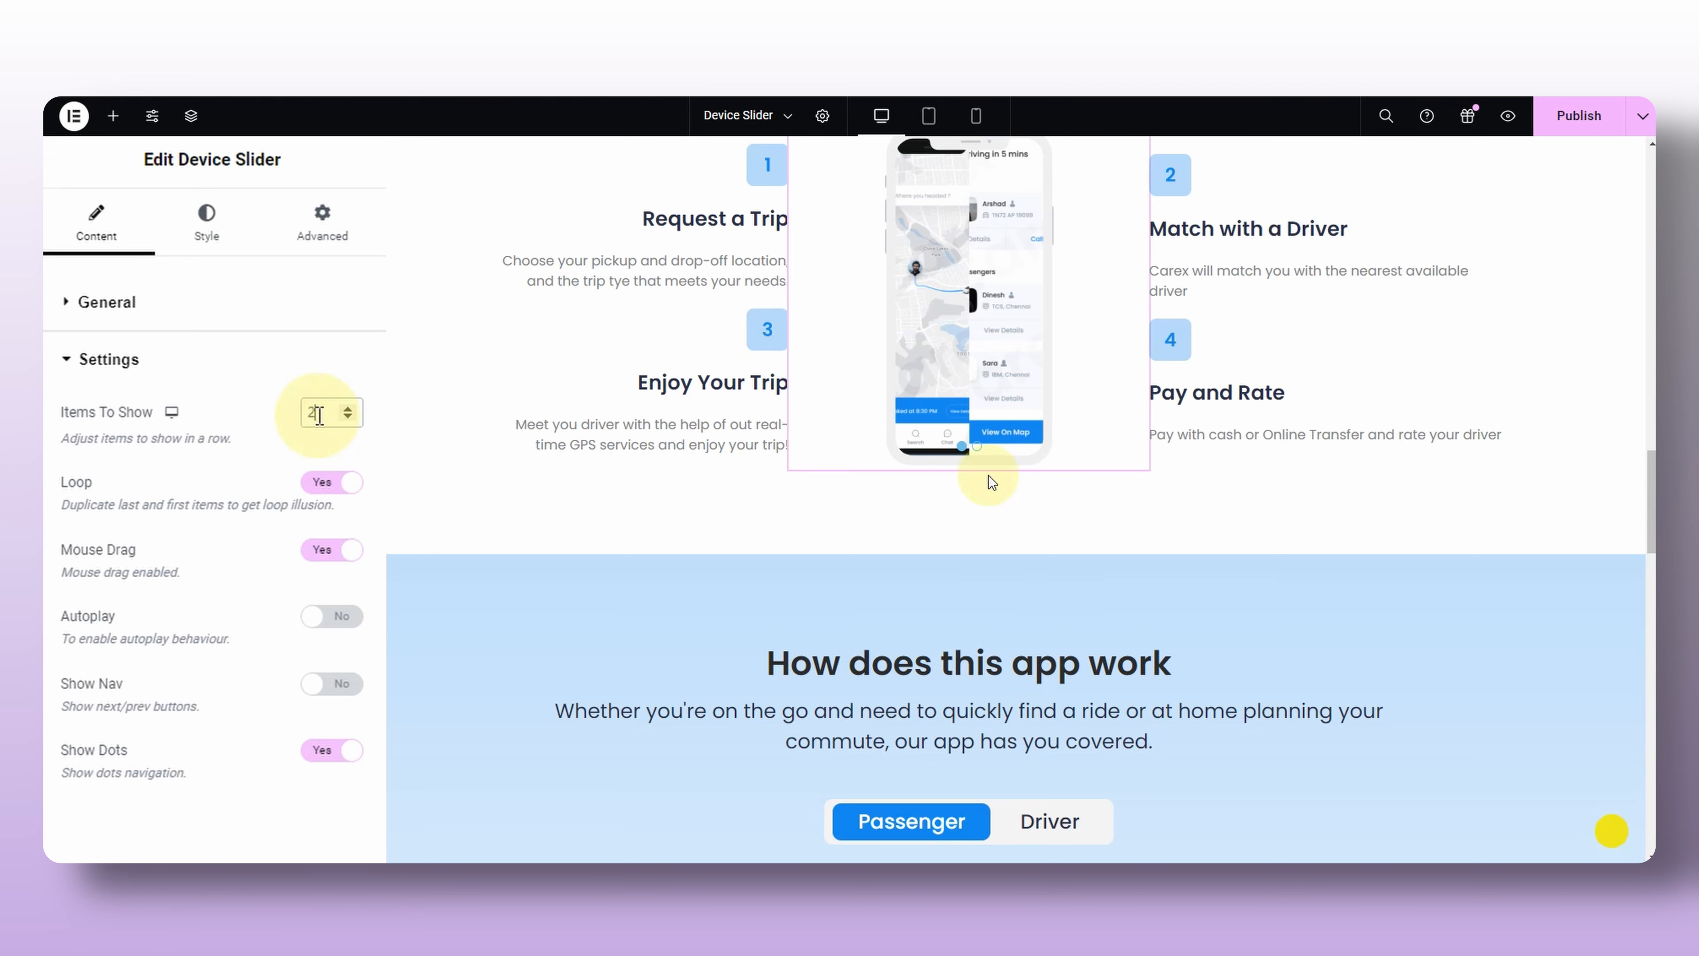
key(BackSpace)
text(1)
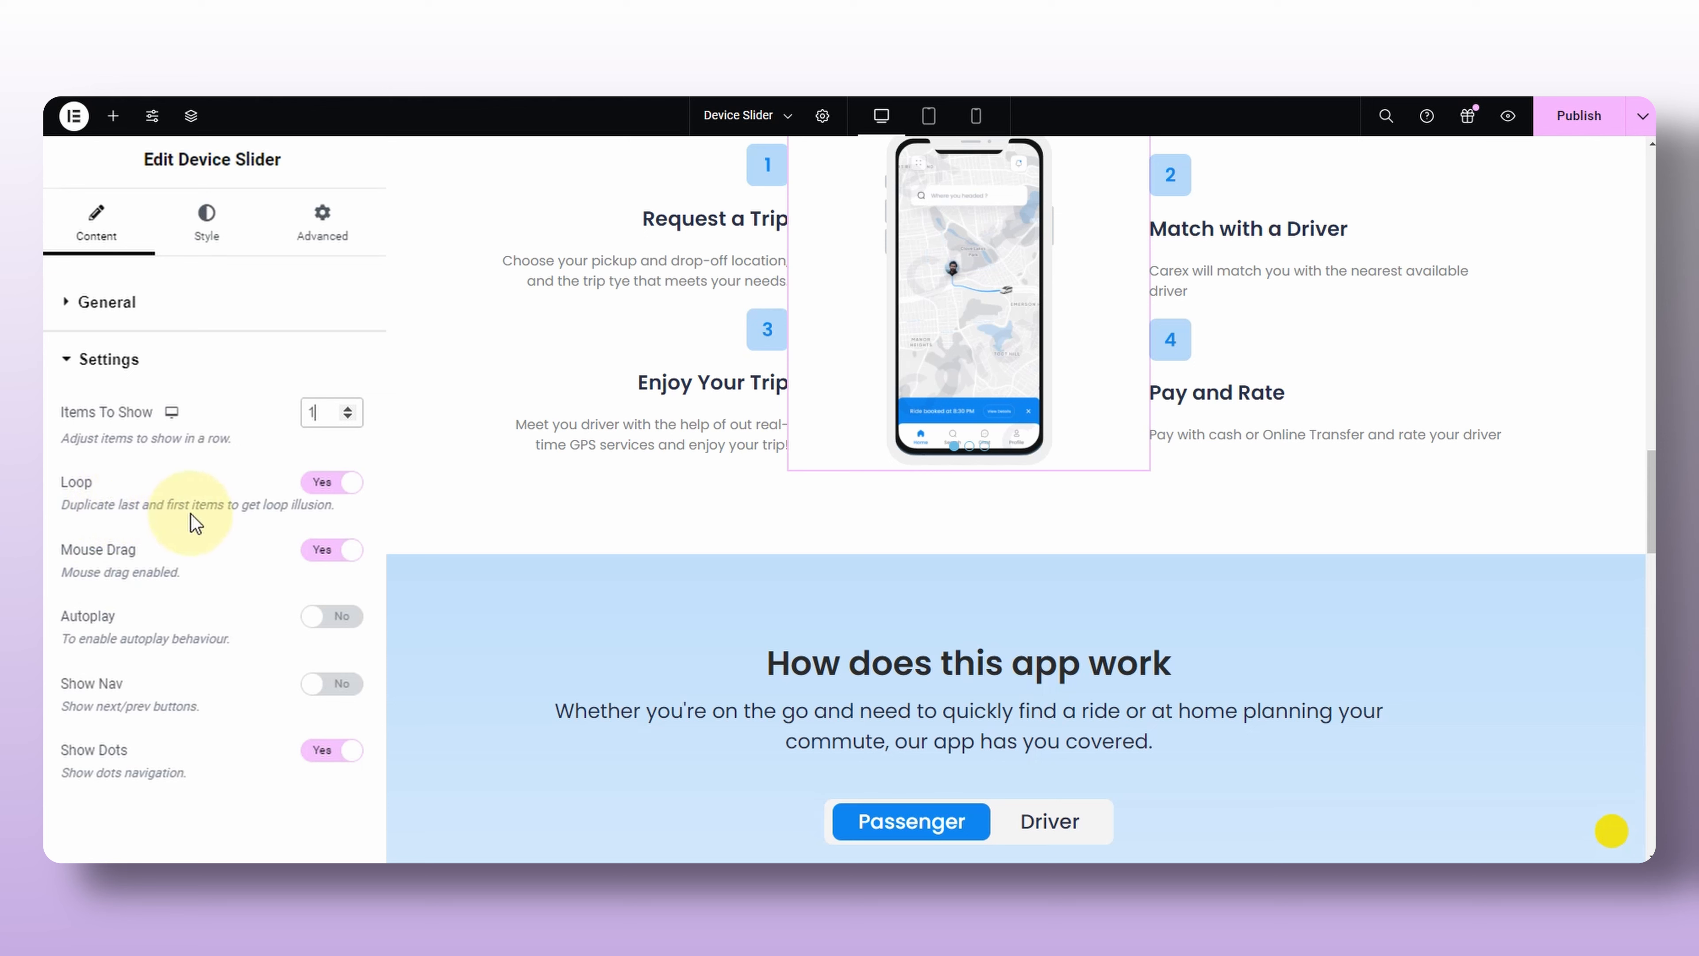
Try Loop and Mouse Drag switched off and back on, and test swiping the slides in the phone mockup.
click(324, 495)
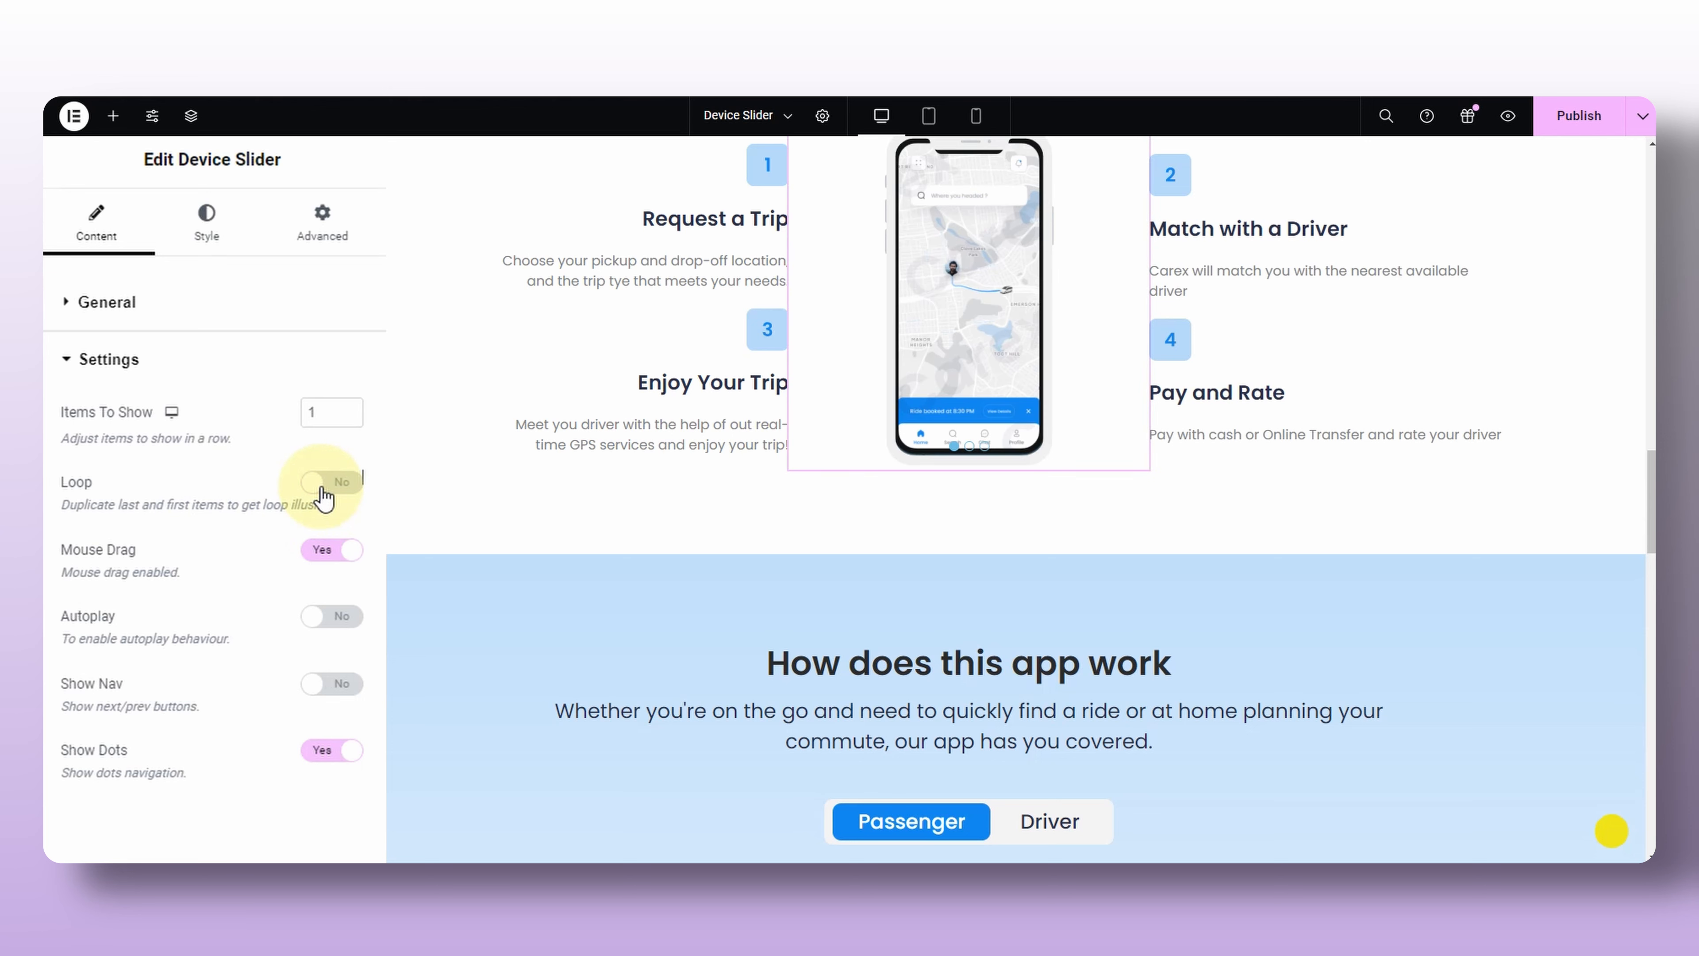
click(324, 495)
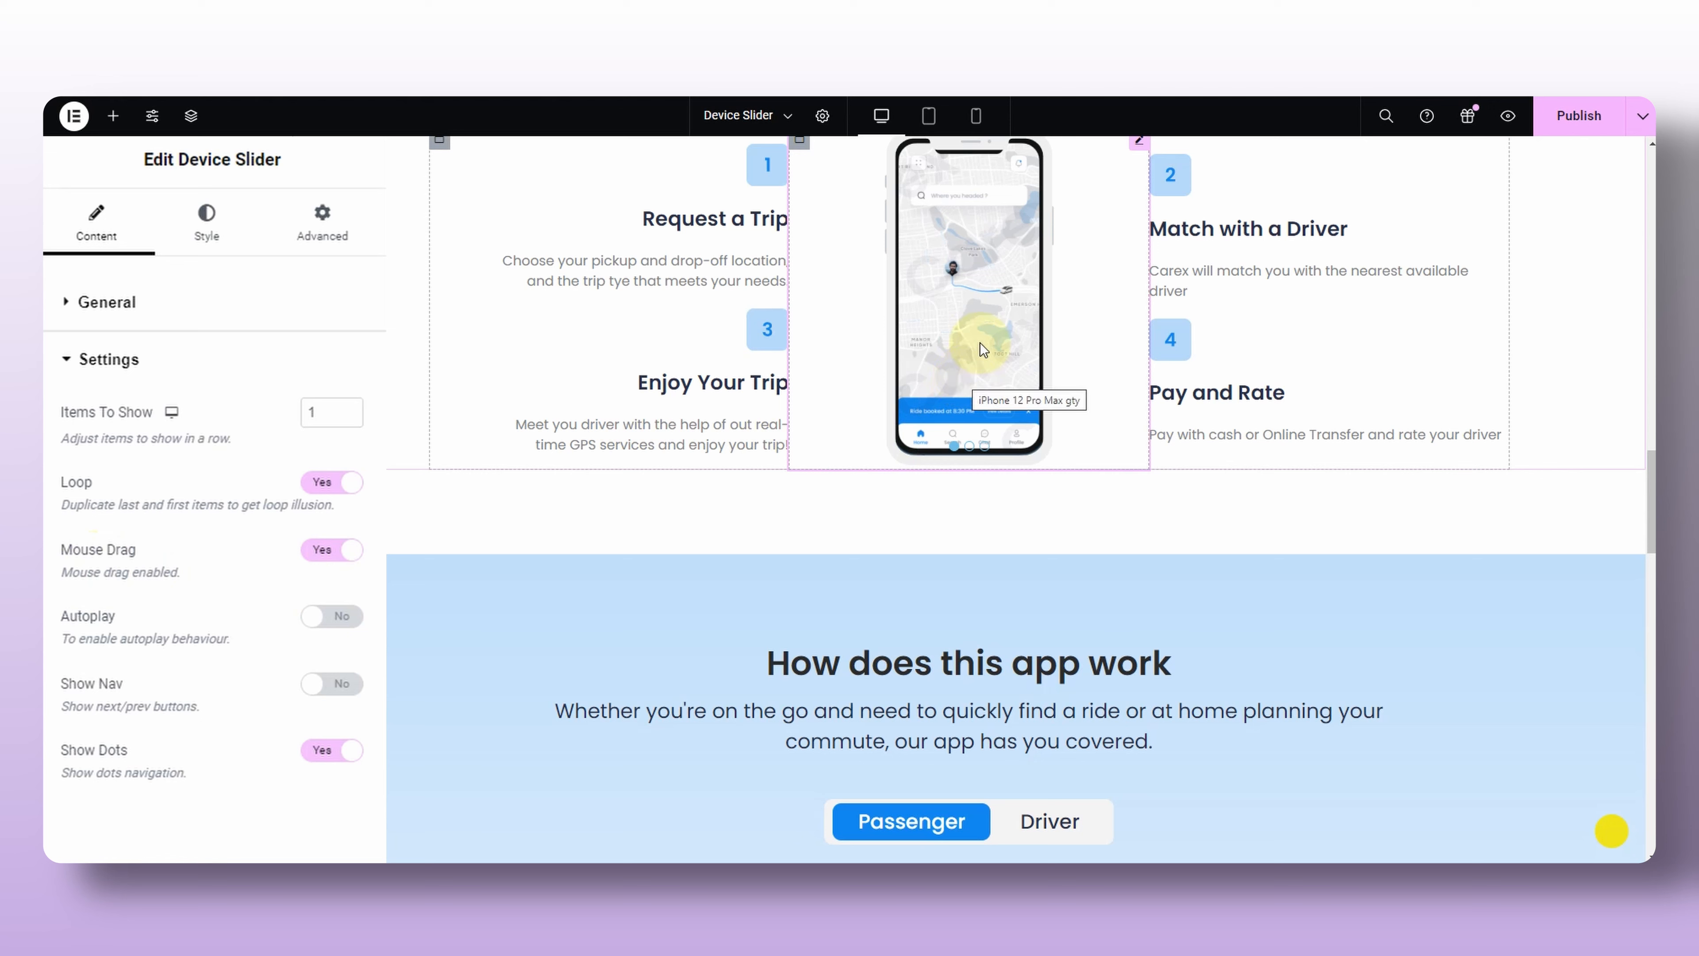
drag(979, 342, 941, 328)
mouse_move(998, 336)
mouse_down()
mouse_move(1012, 338)
mouse_move(961, 319)
mouse_move(977, 325)
mouse_up()
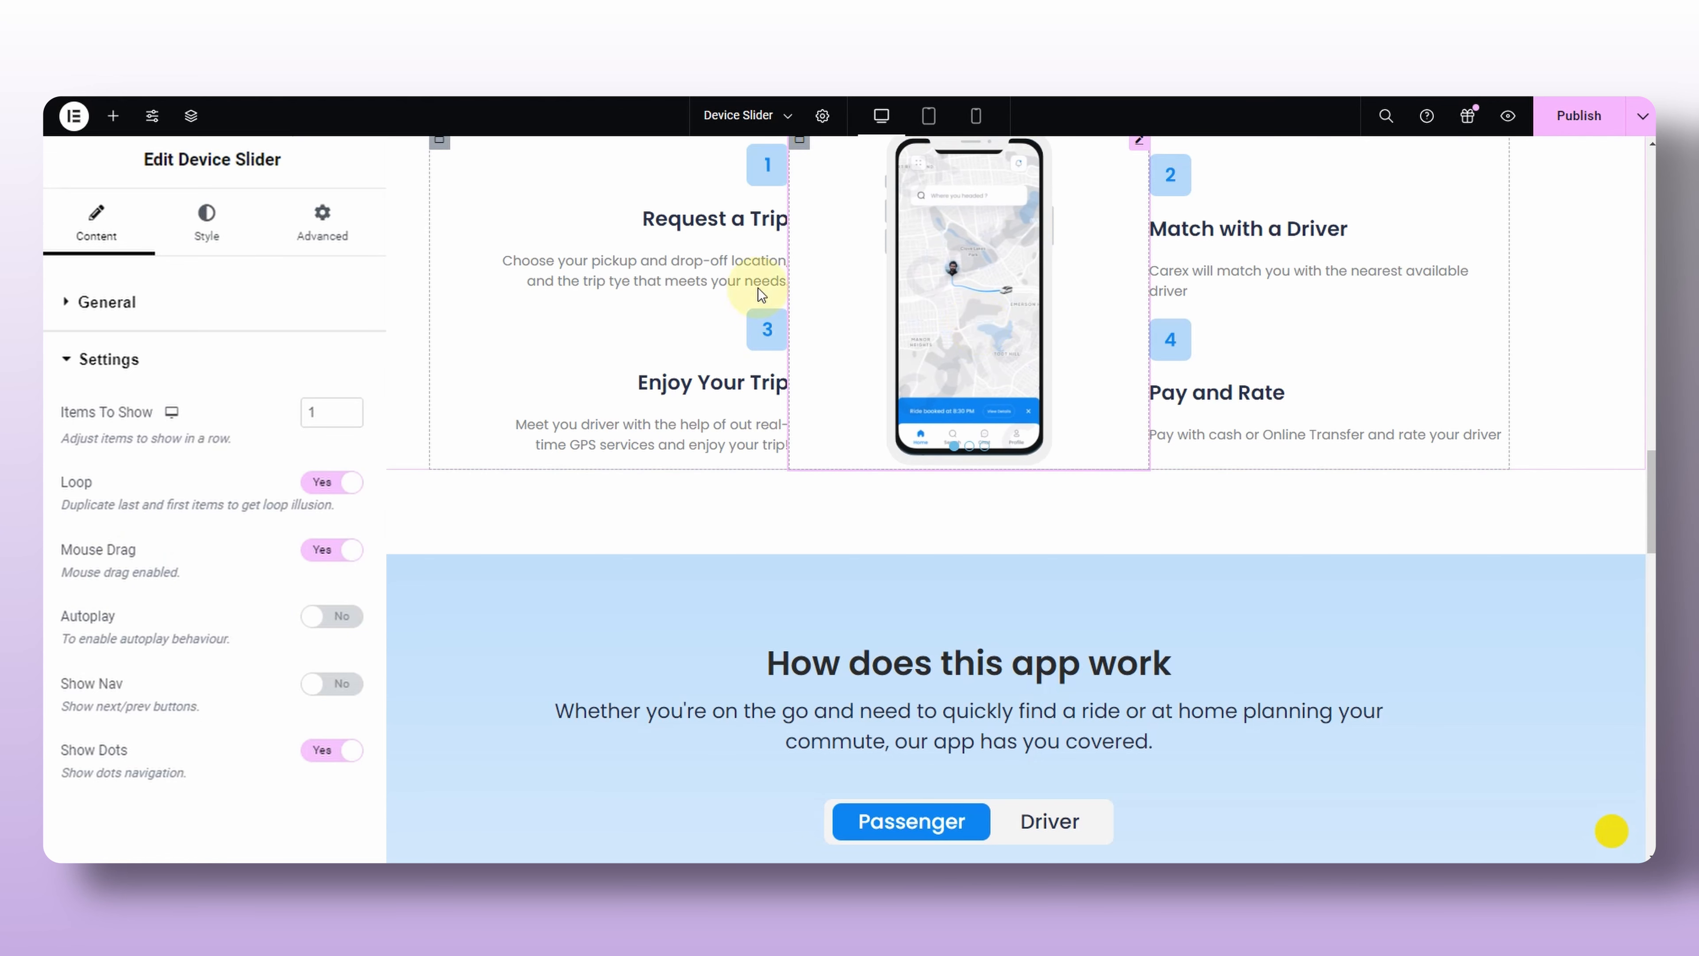
click(329, 550)
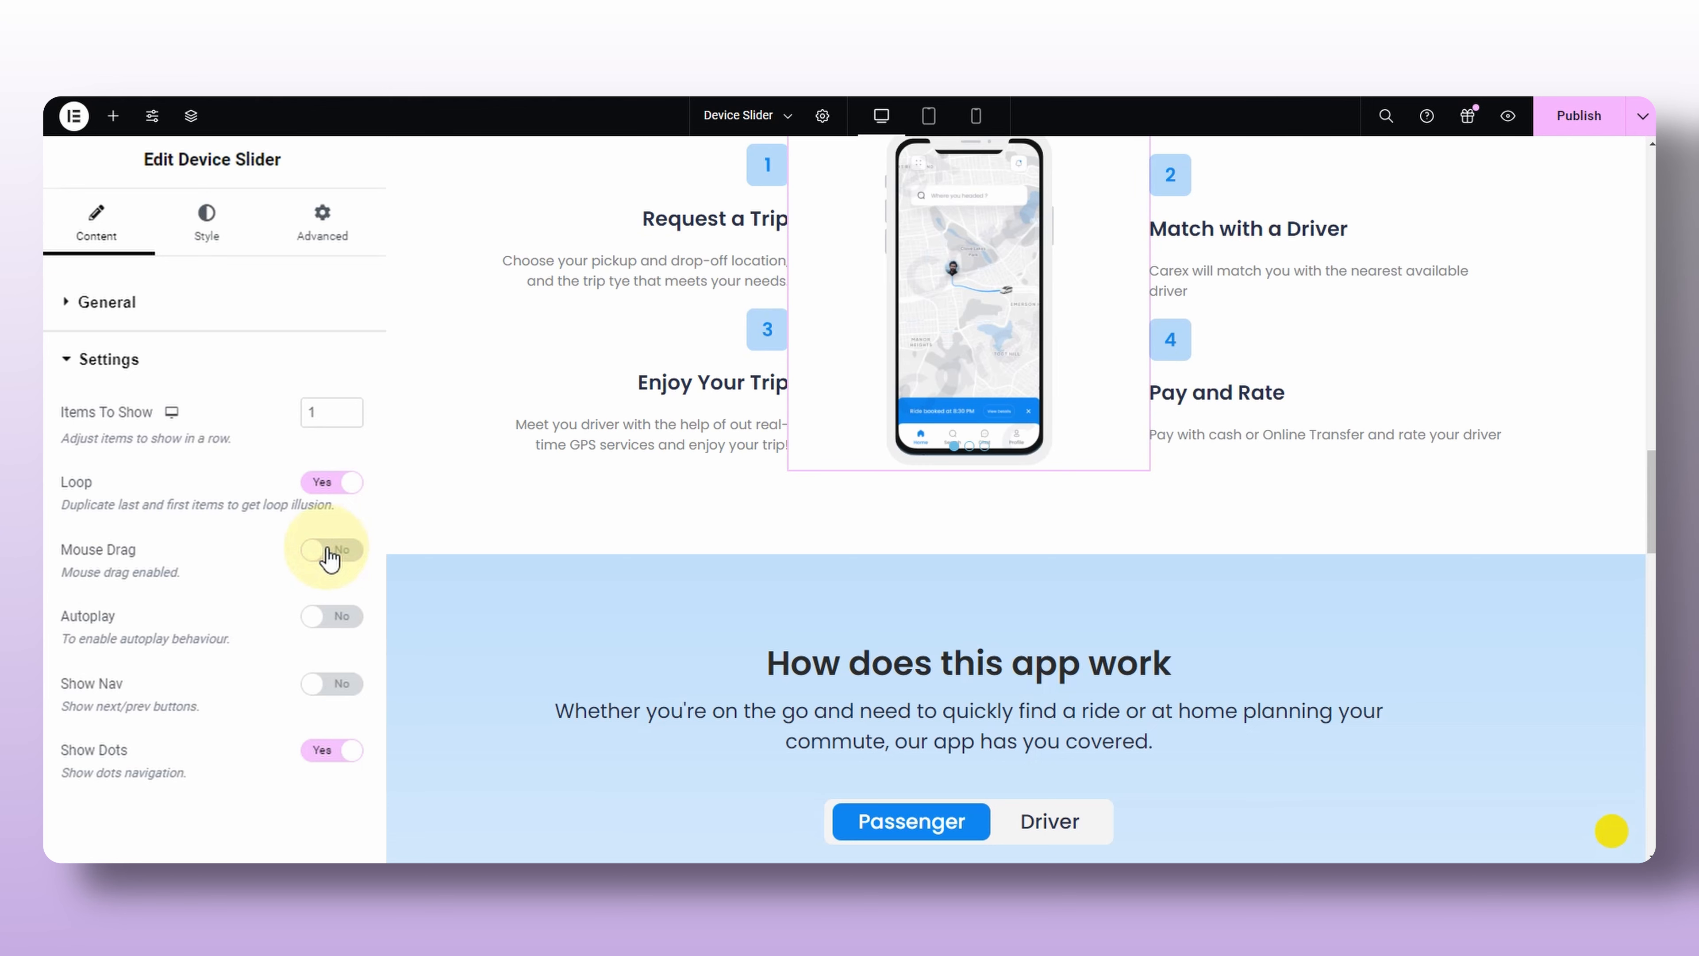
click(328, 550)
Enable Autoplay for the slider and set the Autoplay Timeout to 4 seconds.
click(336, 636)
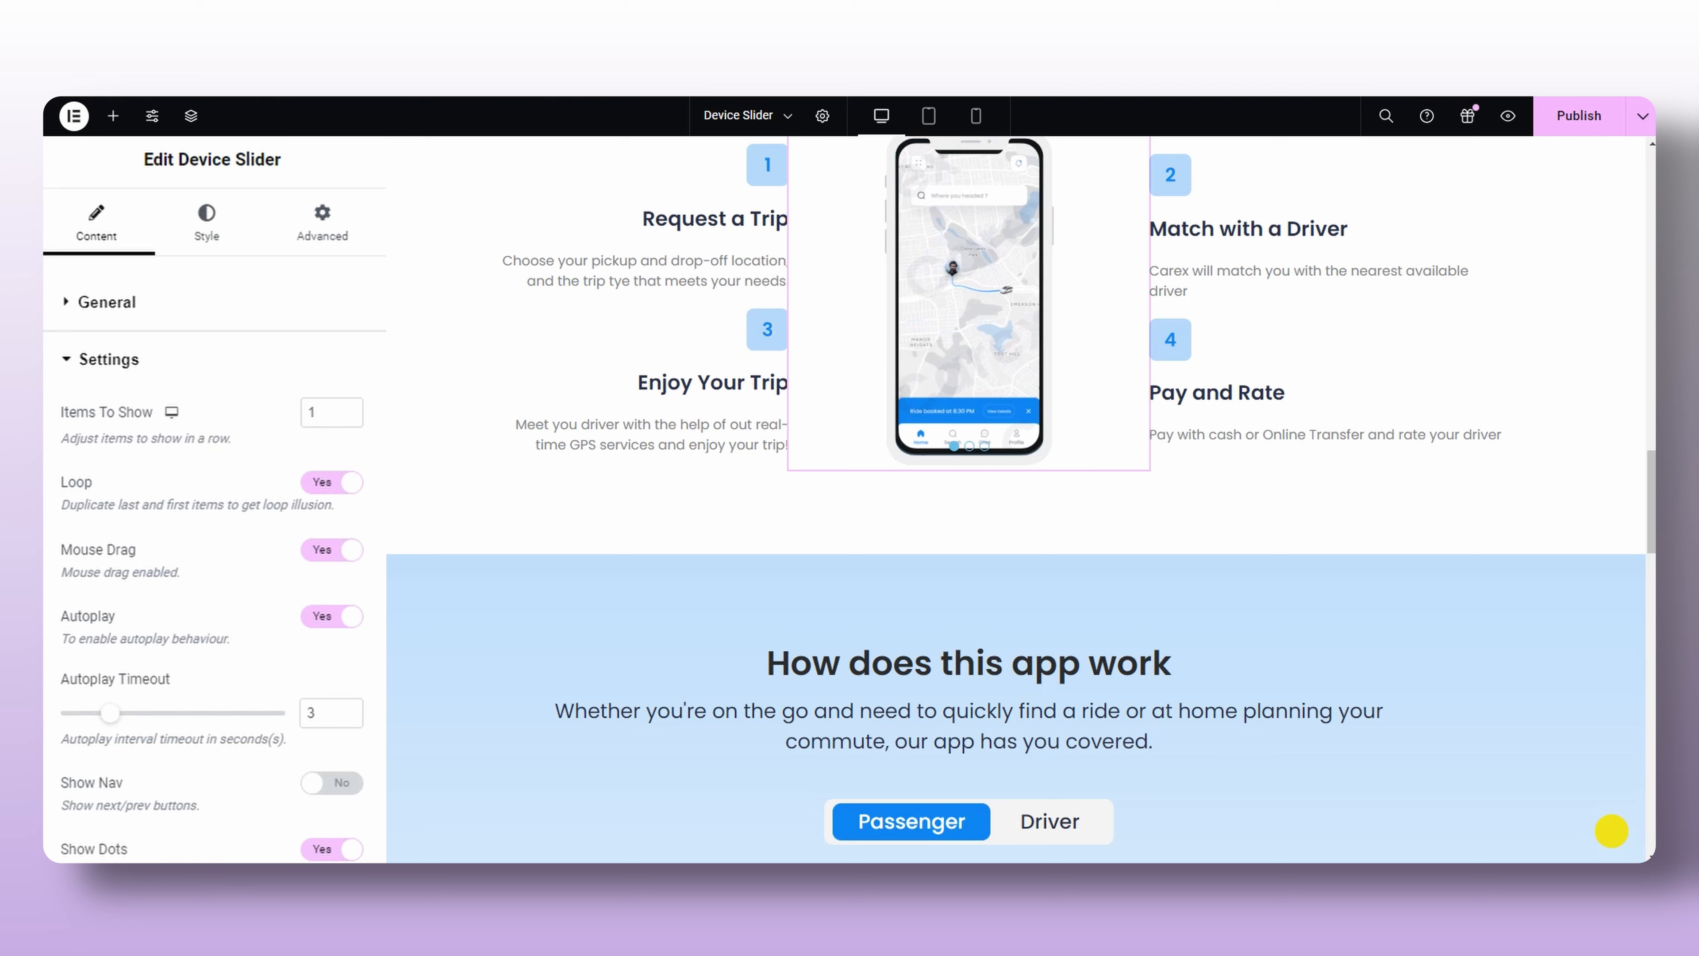
click(317, 716)
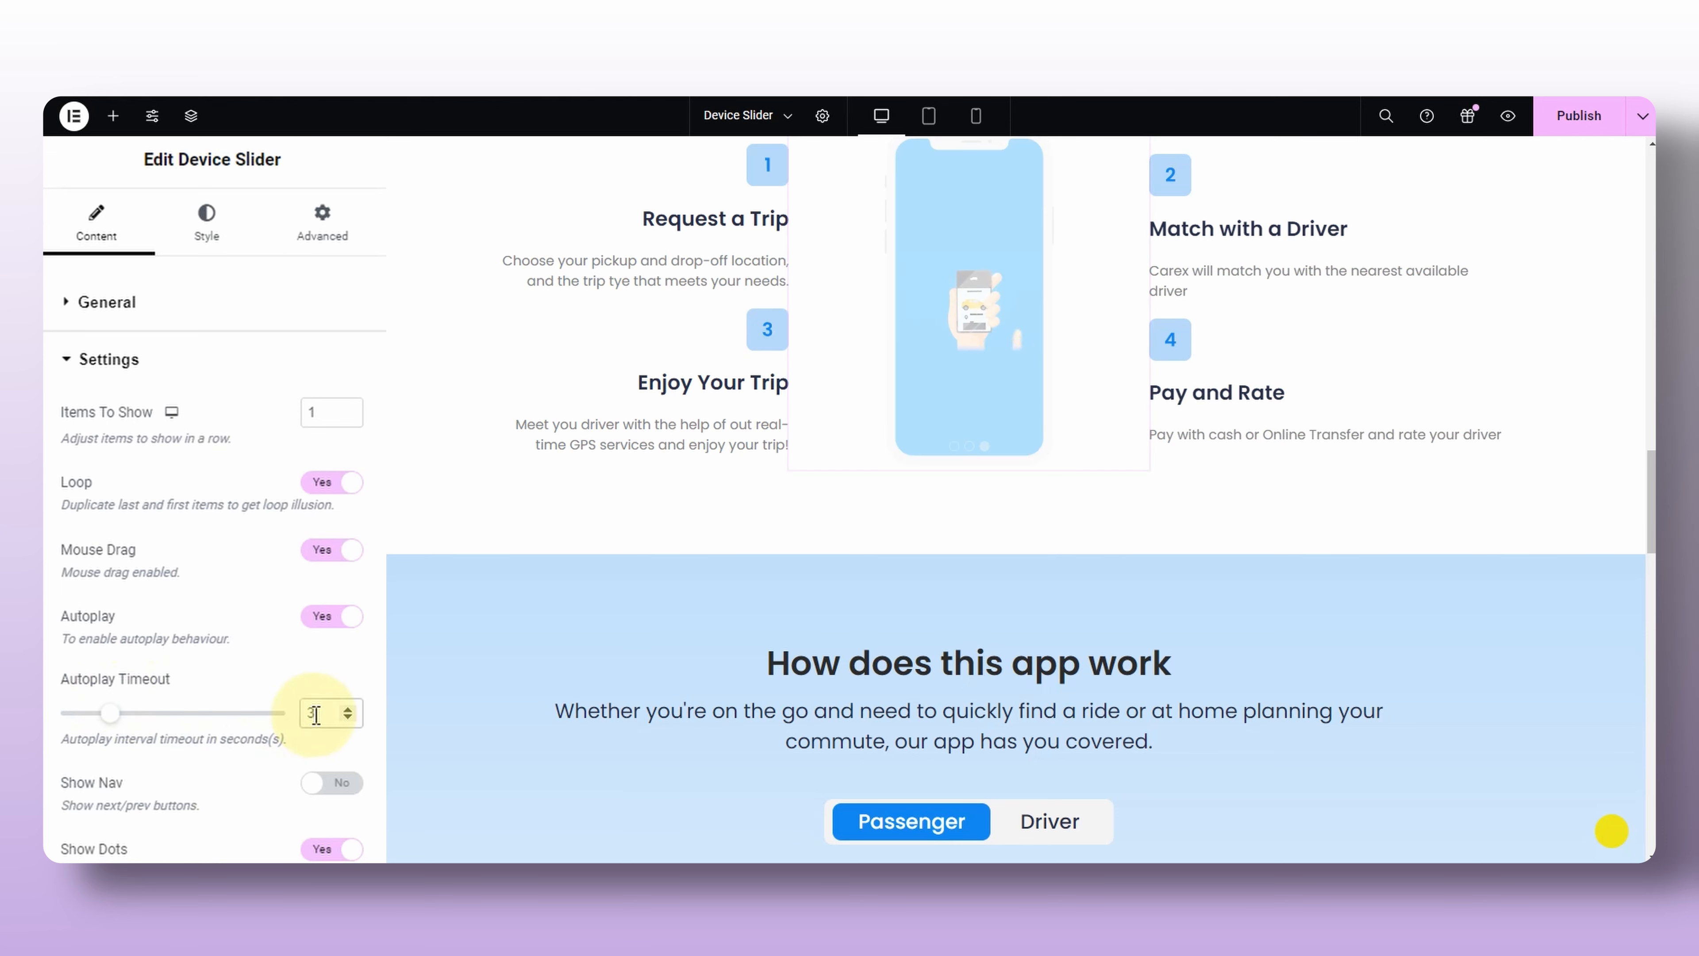
text(5)
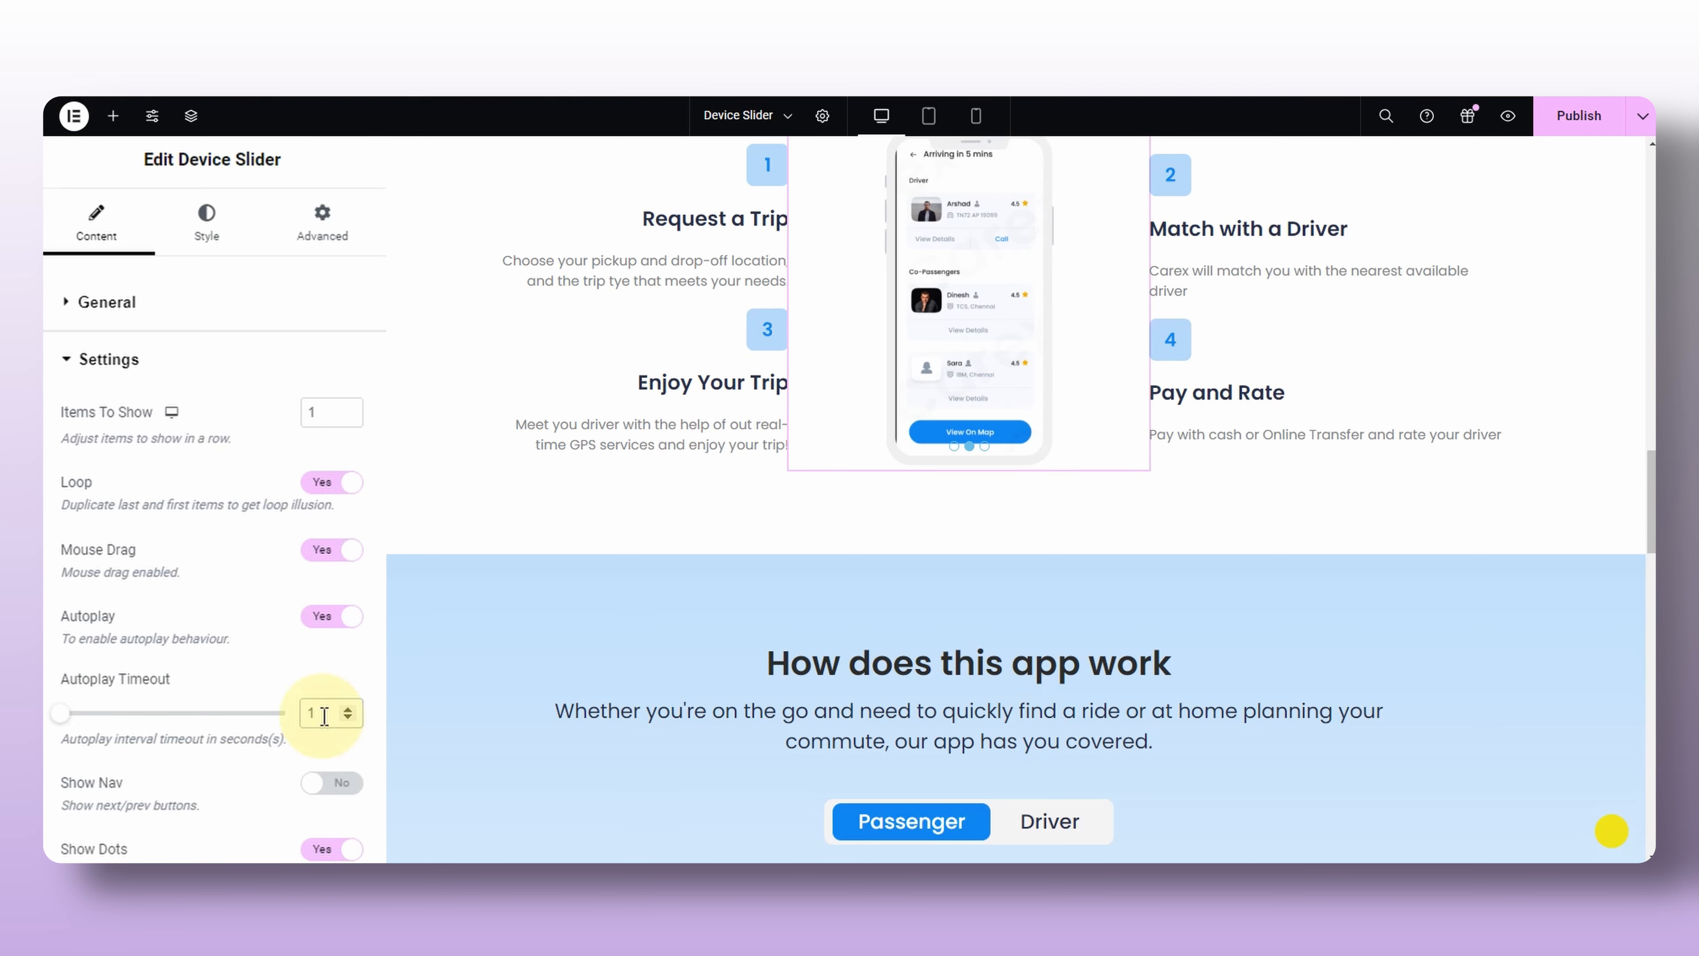
key(BackSpace)
text(2)
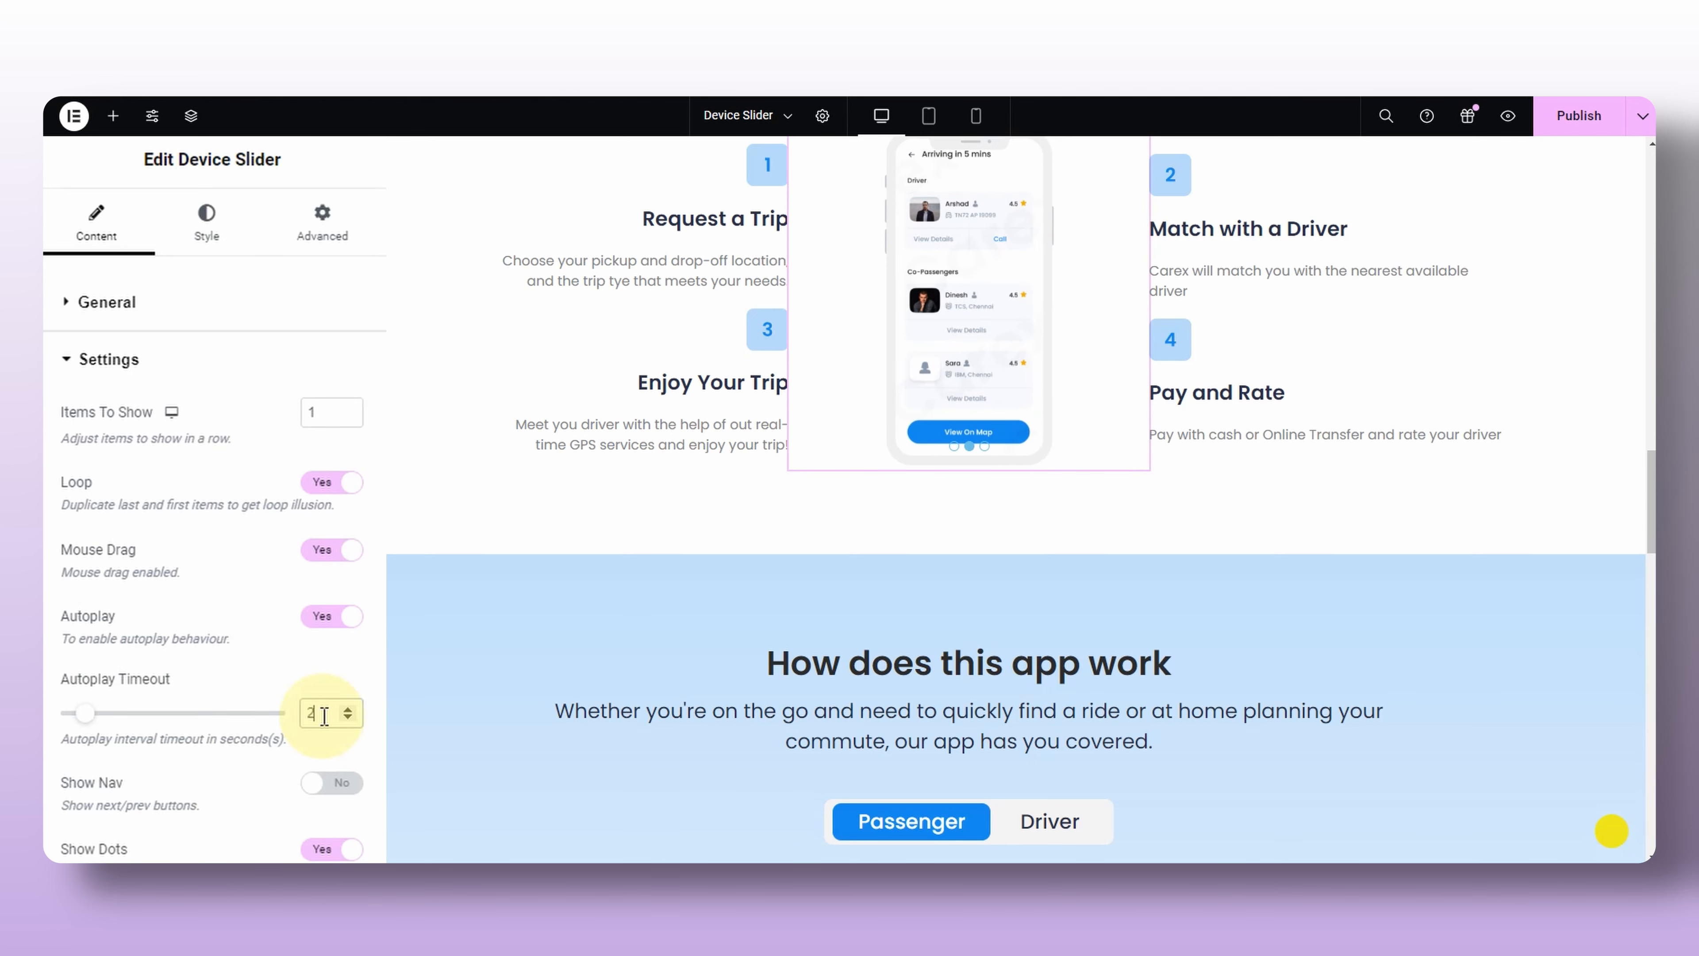
key(BackSpace)
text(3)
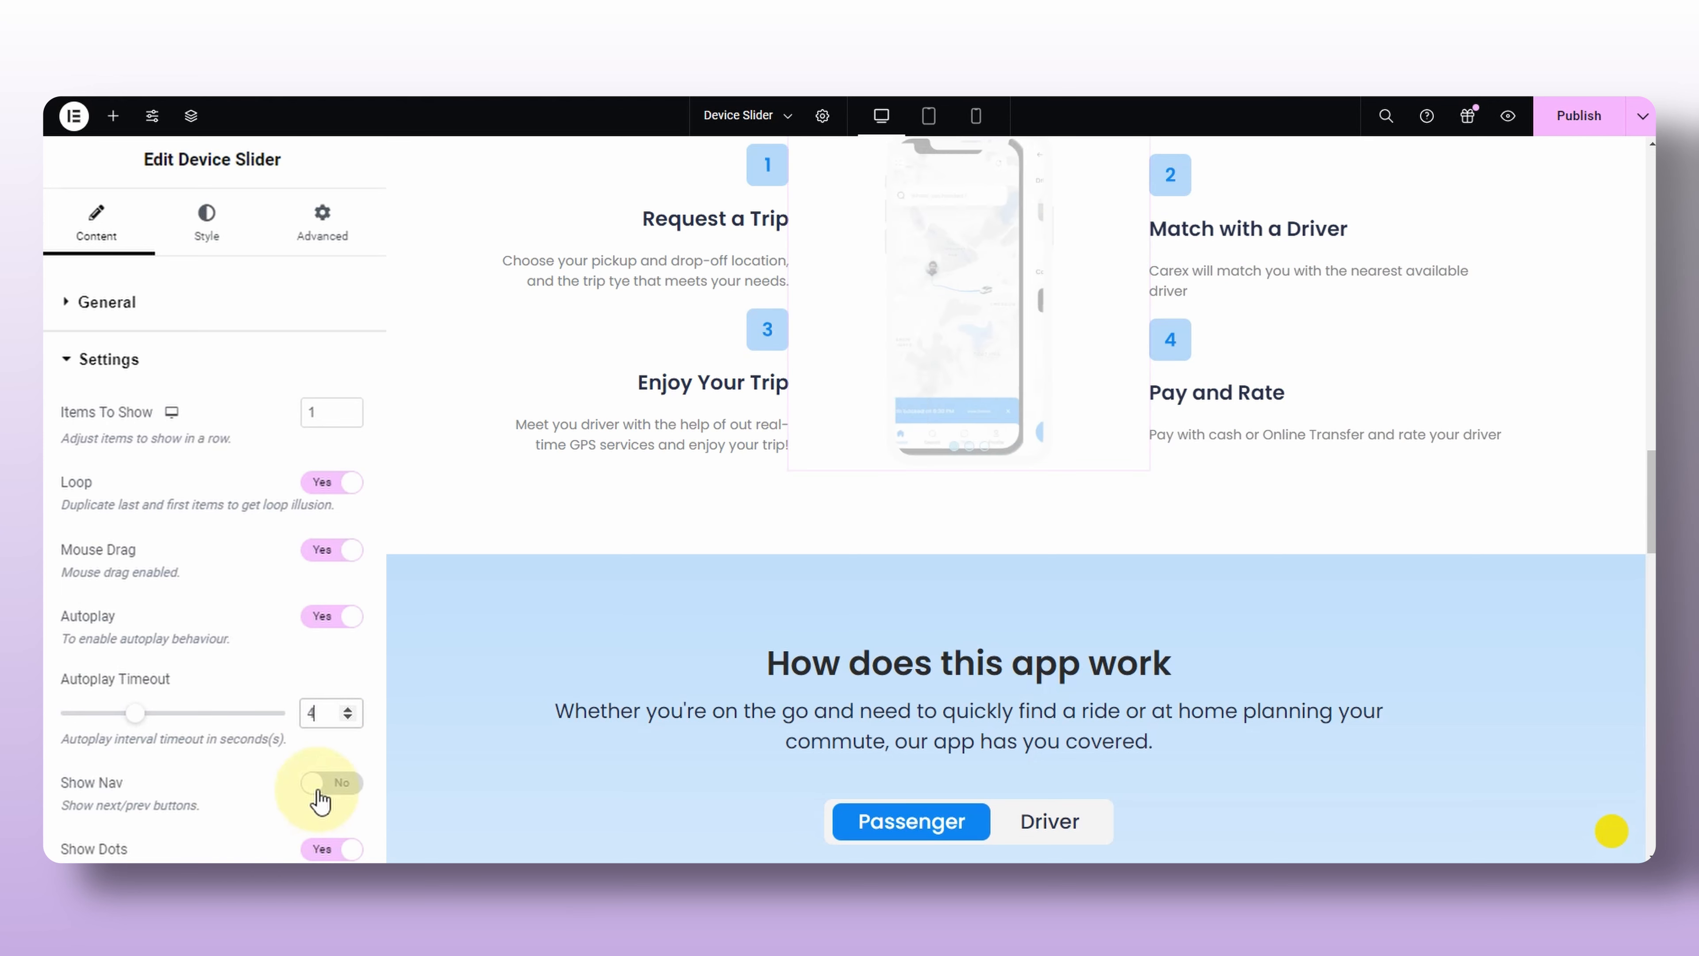
Try the slider's Show Nav option by paging with the next and previous arrows, then turn it back off.
click(334, 784)
scroll(267, 769, down, 2)
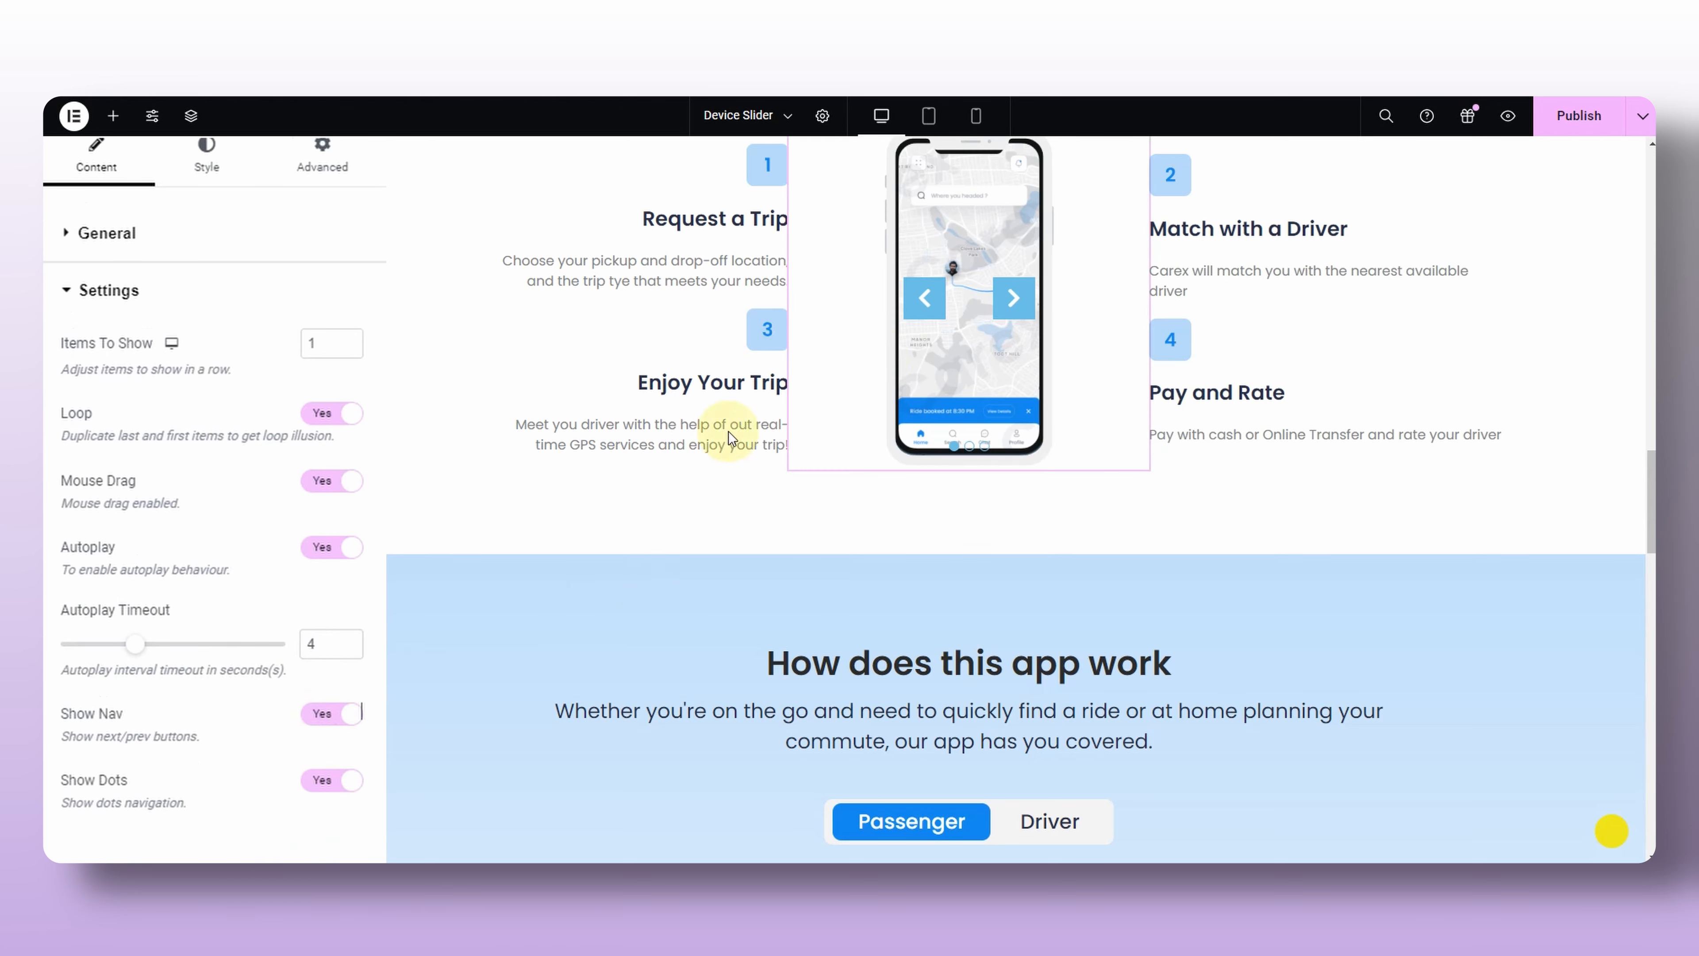
click(1020, 315)
click(934, 316)
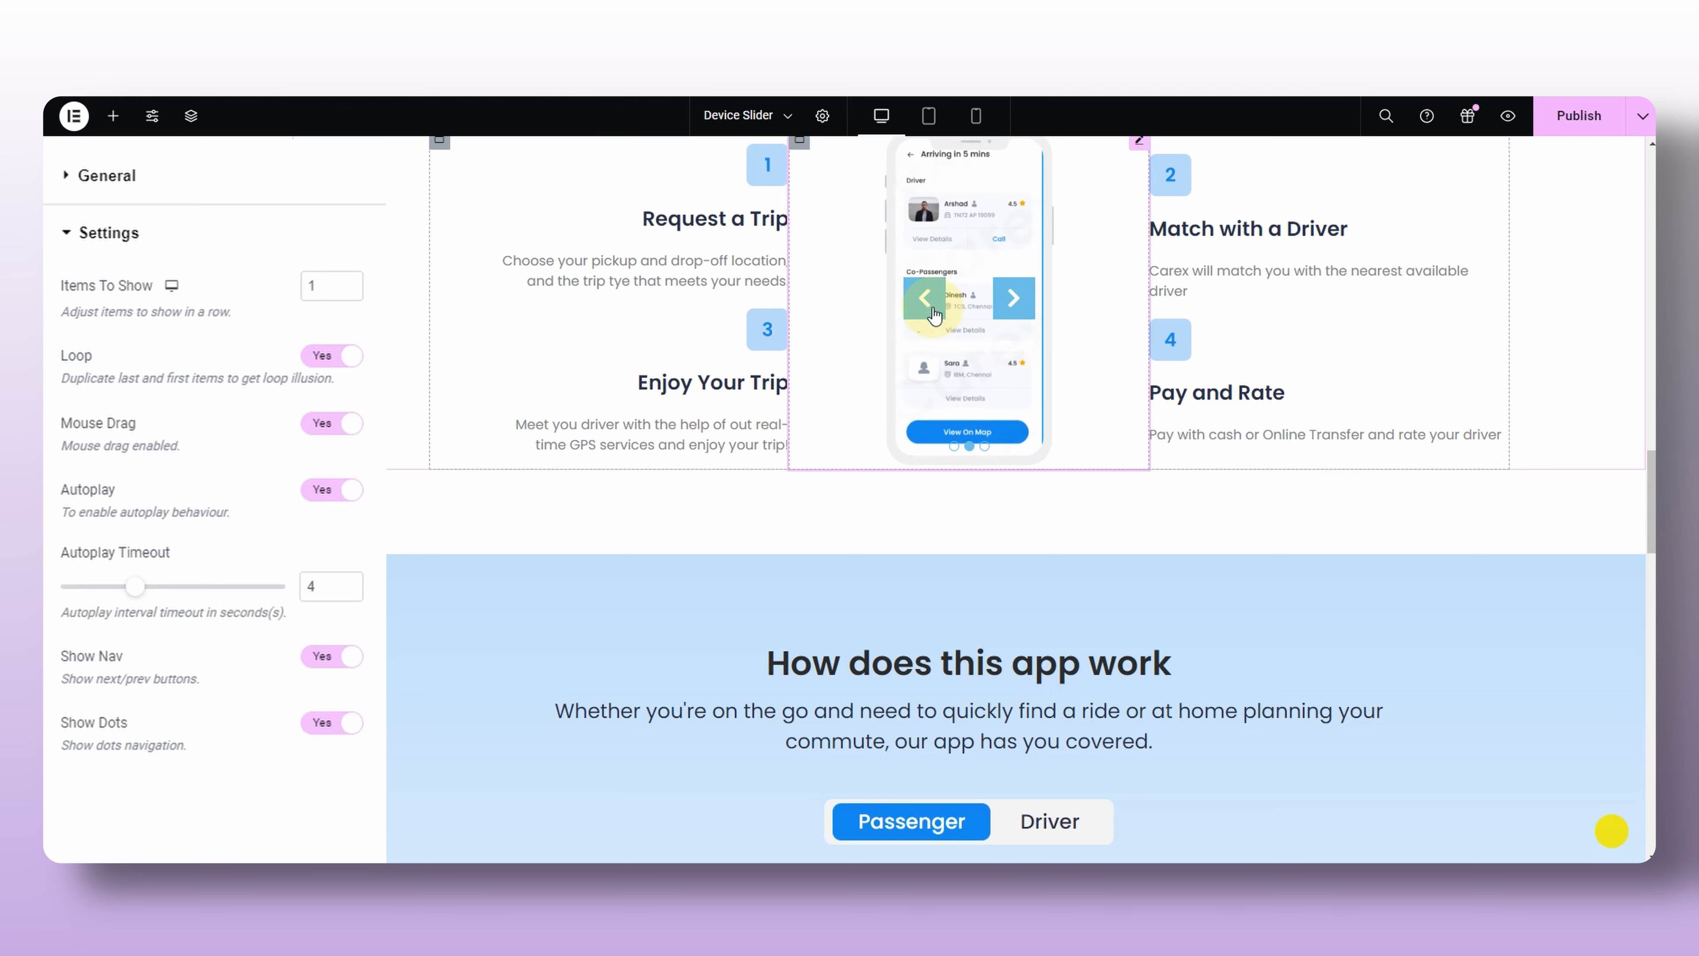
click(934, 316)
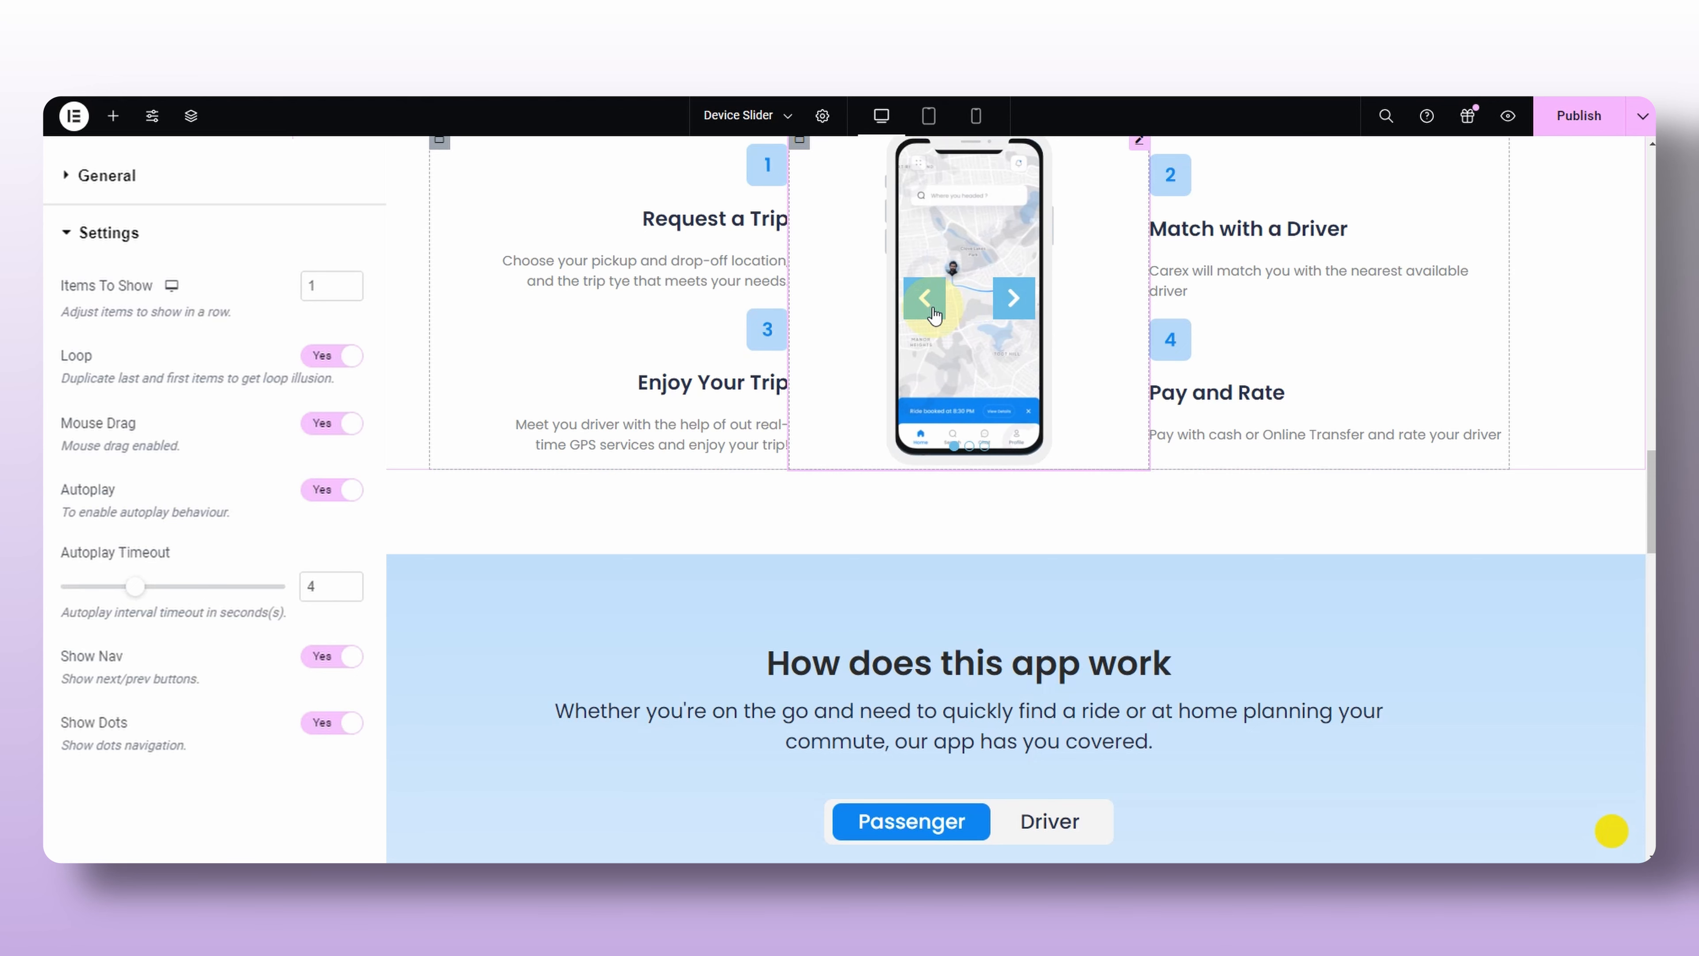
click(322, 672)
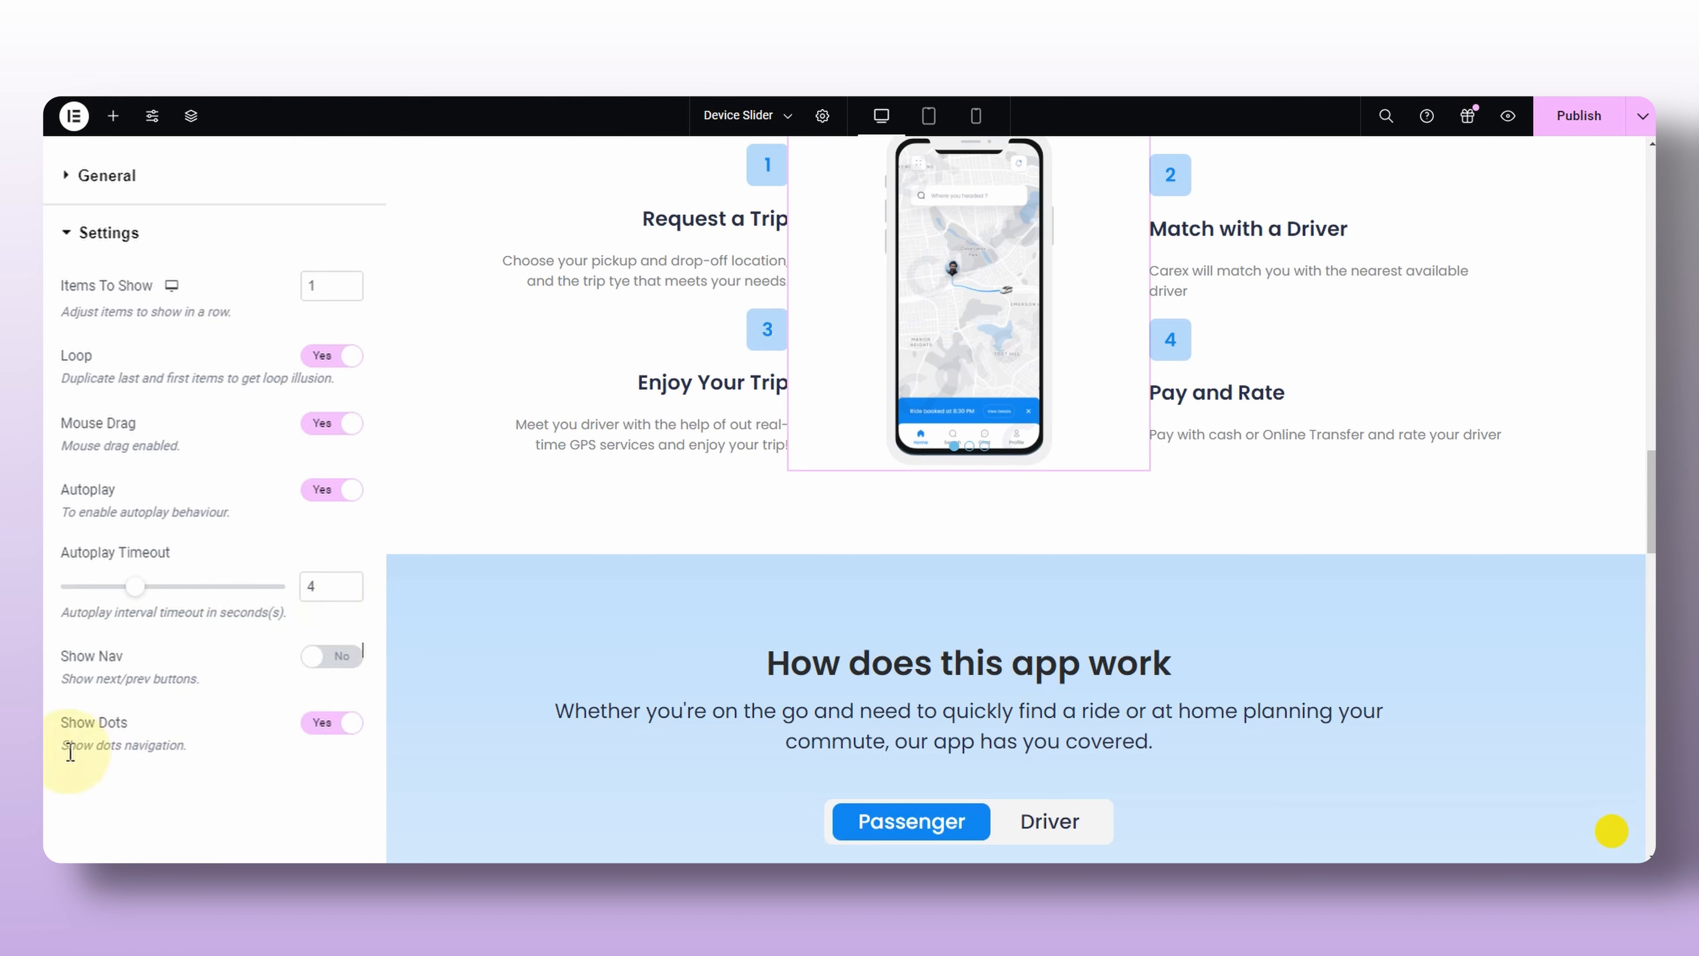
Test the slider's dot navigation by jumping between slides in the phone mockup, and finish with the slider's playback settings.
click(970, 447)
click(983, 446)
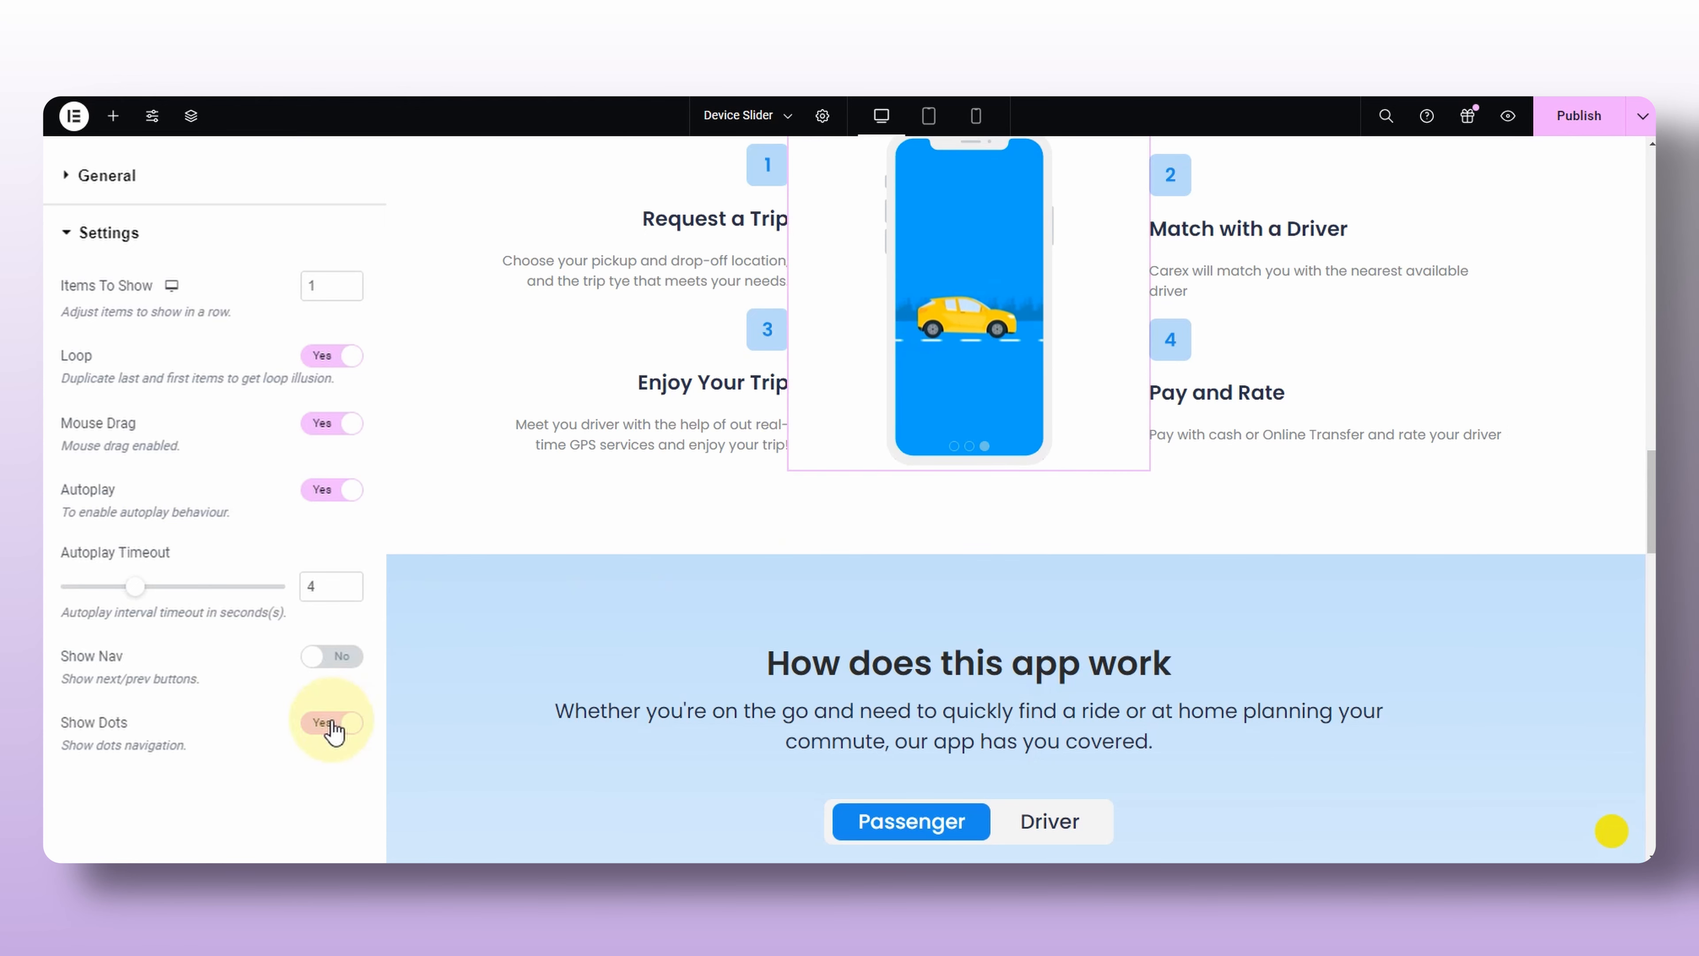
scroll(102, 308, up, 2)
click(102, 364)
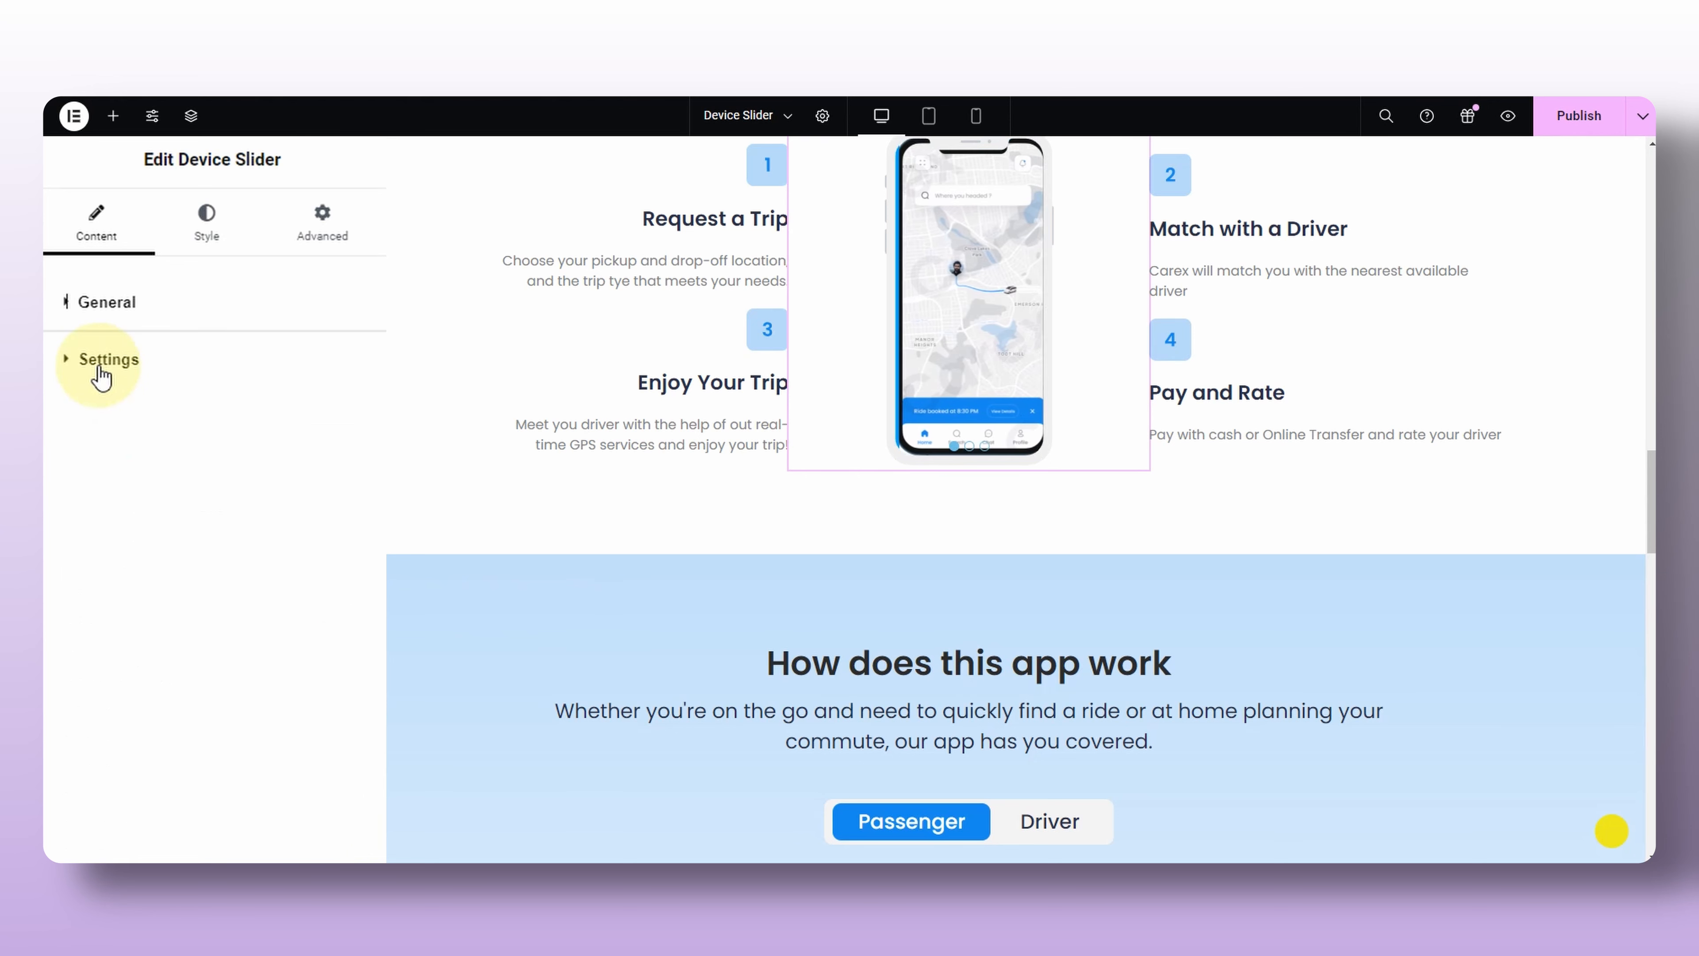
Try right alignment in the device slider's general style settings, then restore center alignment.
click(209, 247)
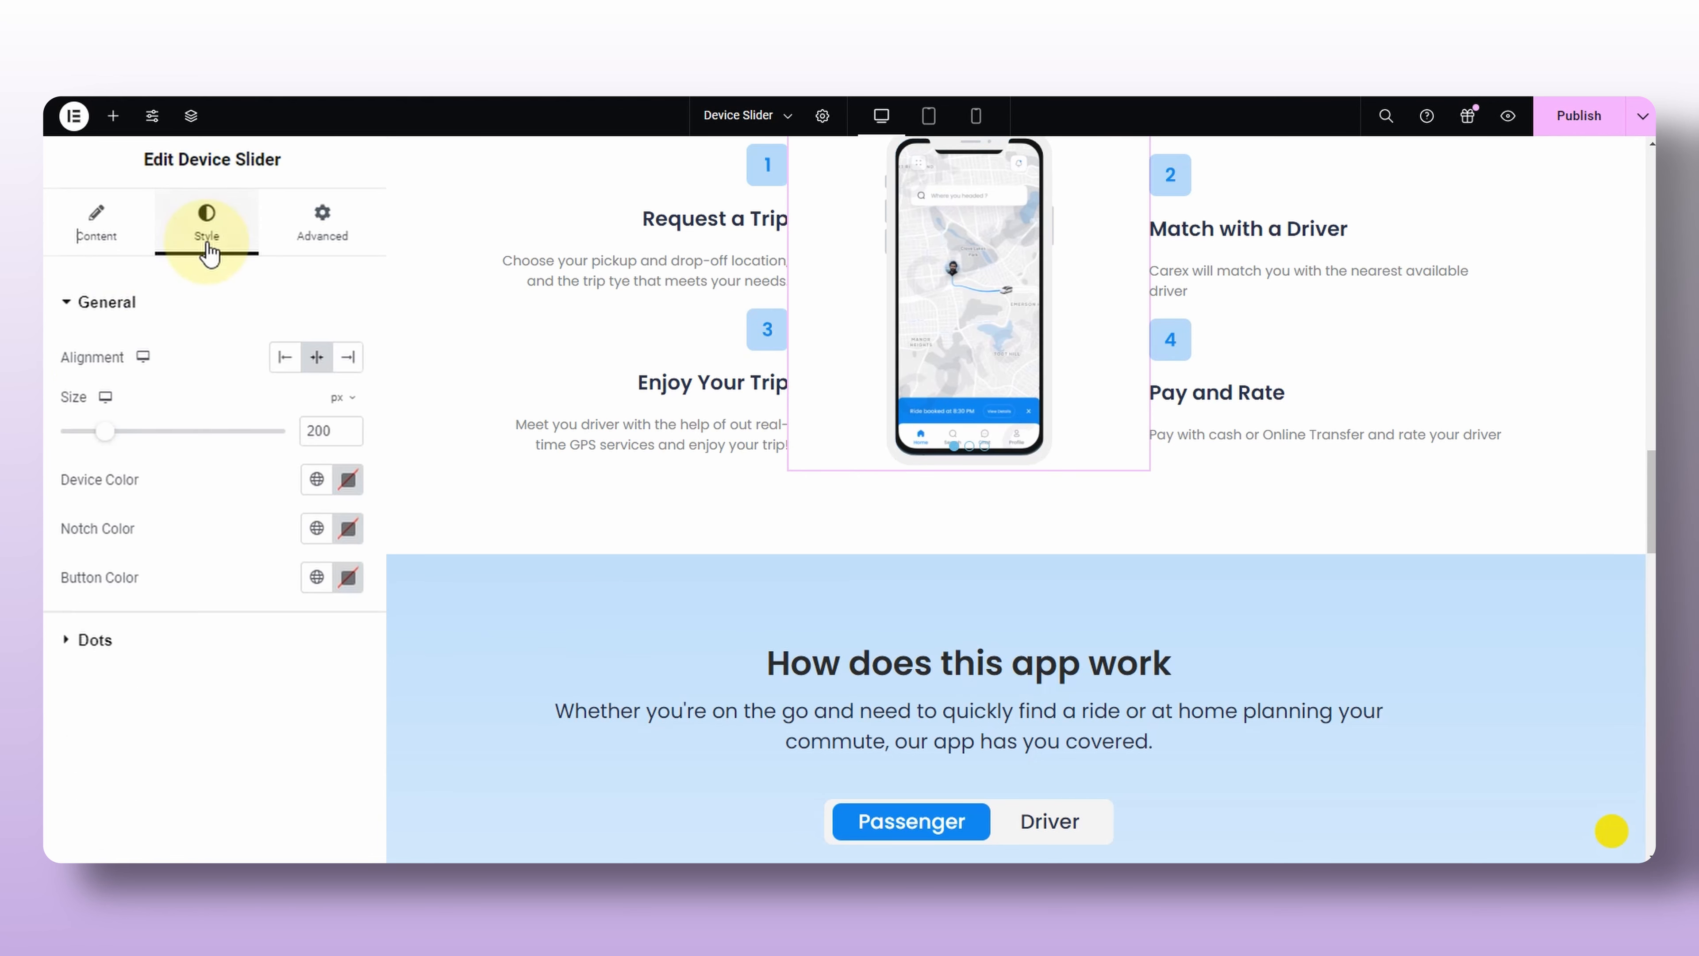
click(125, 305)
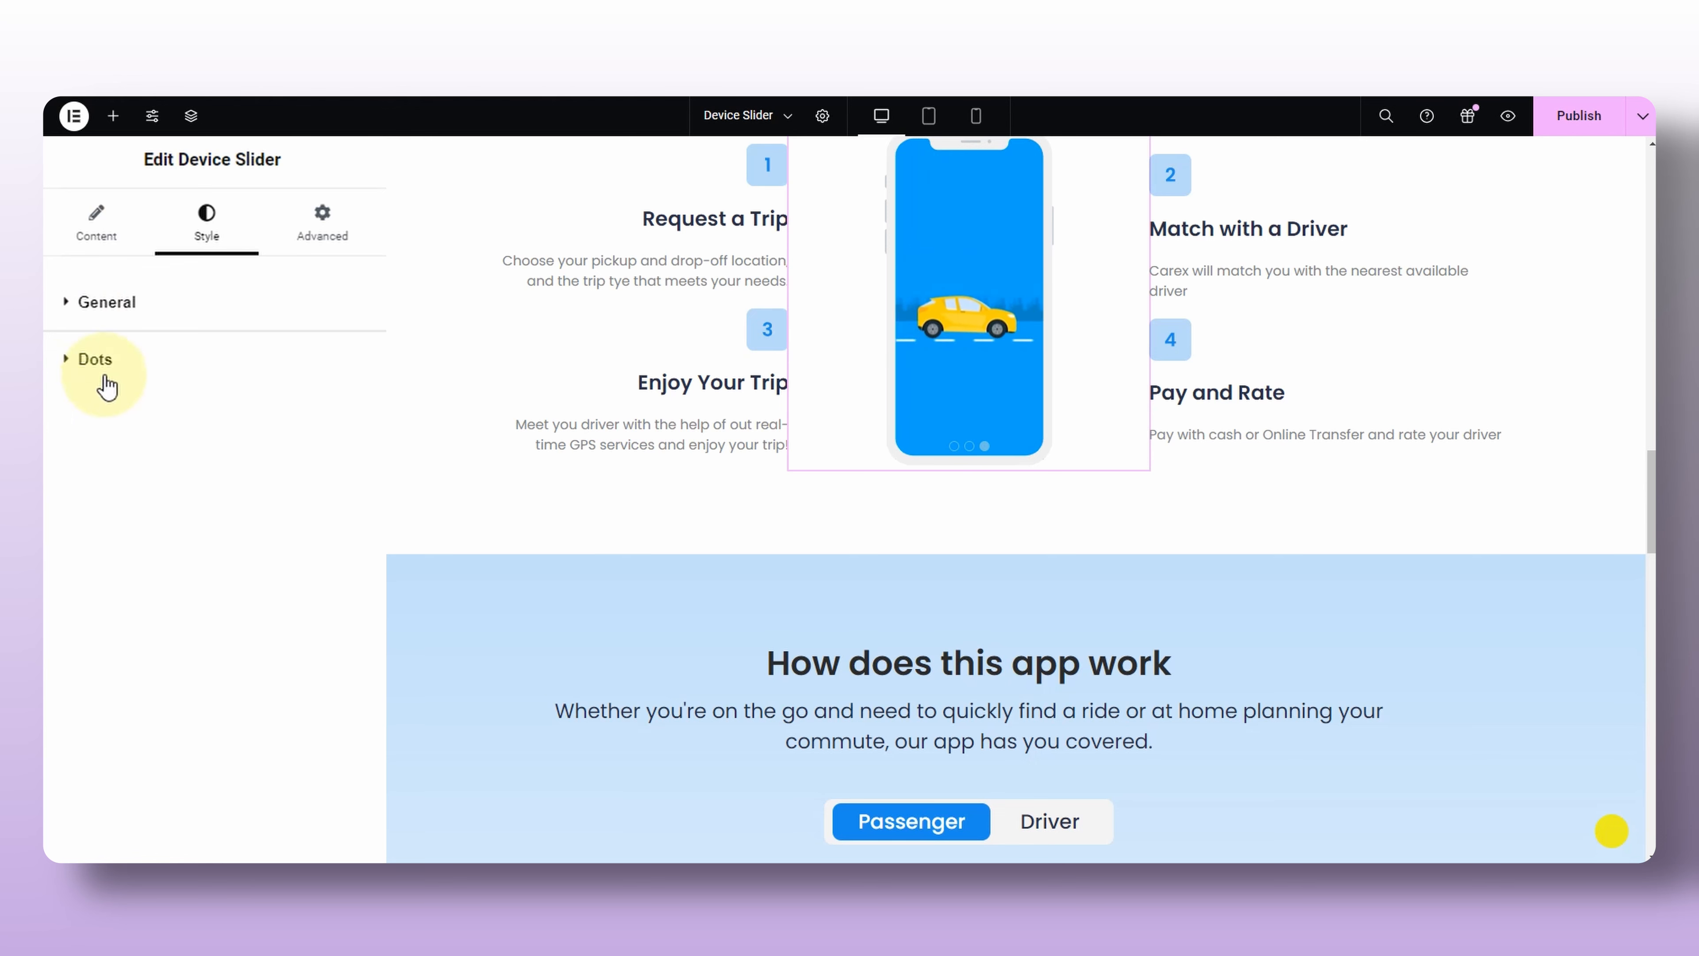
click(83, 326)
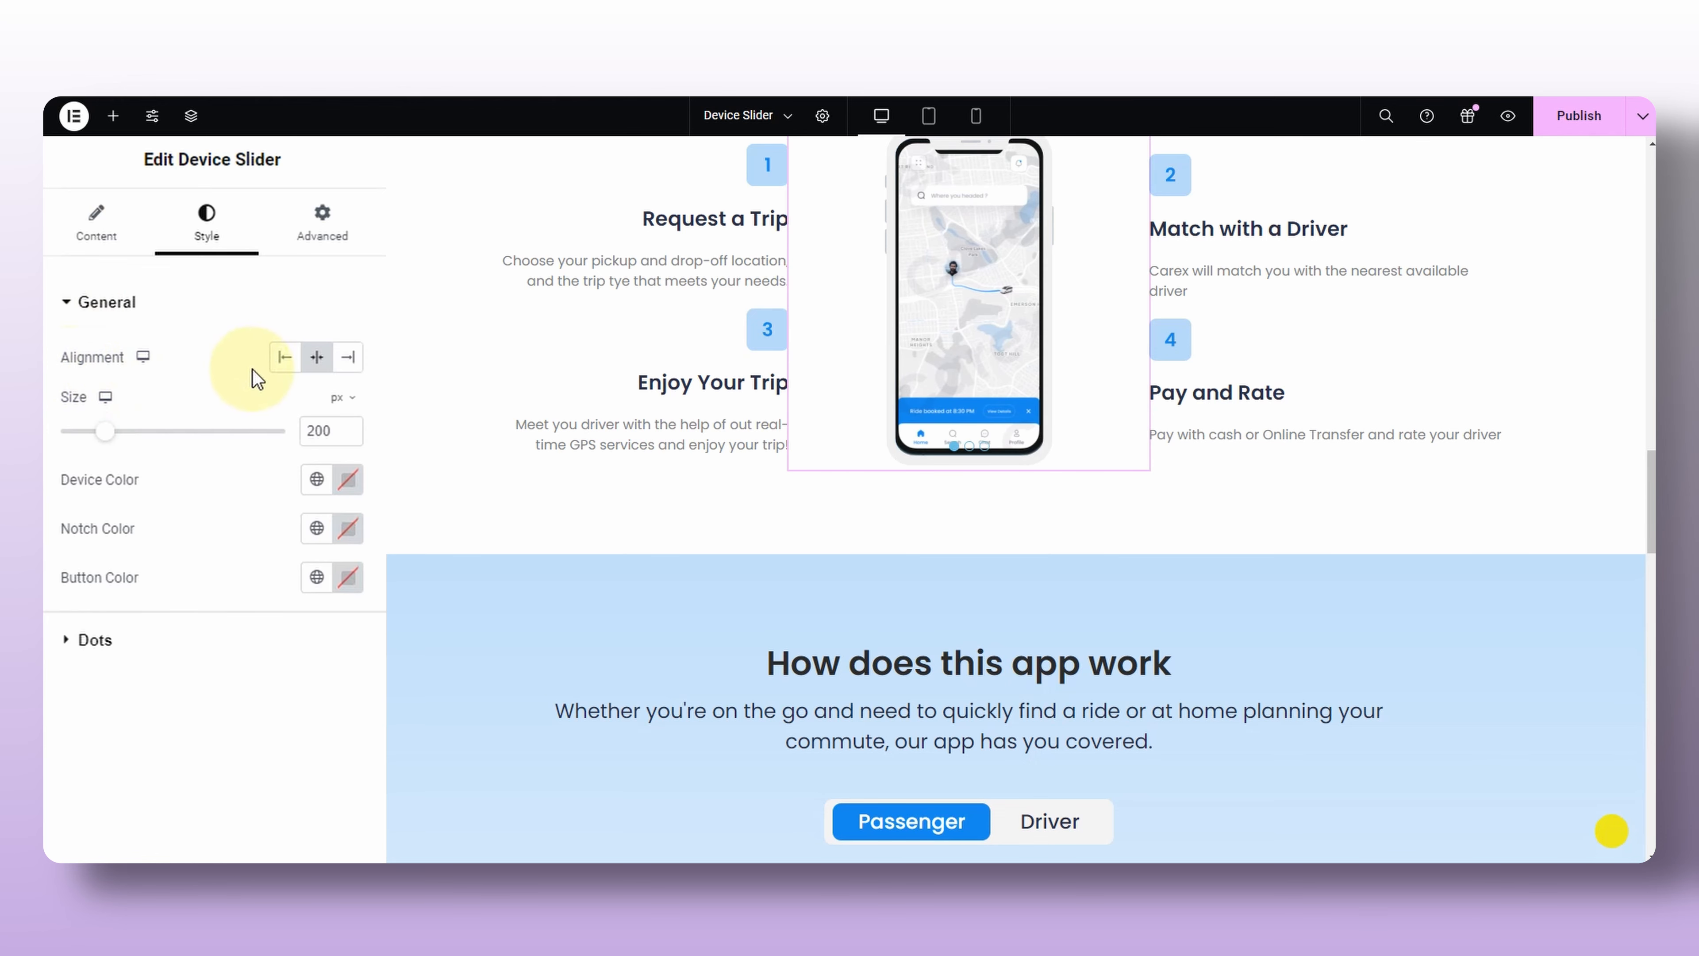
click(349, 367)
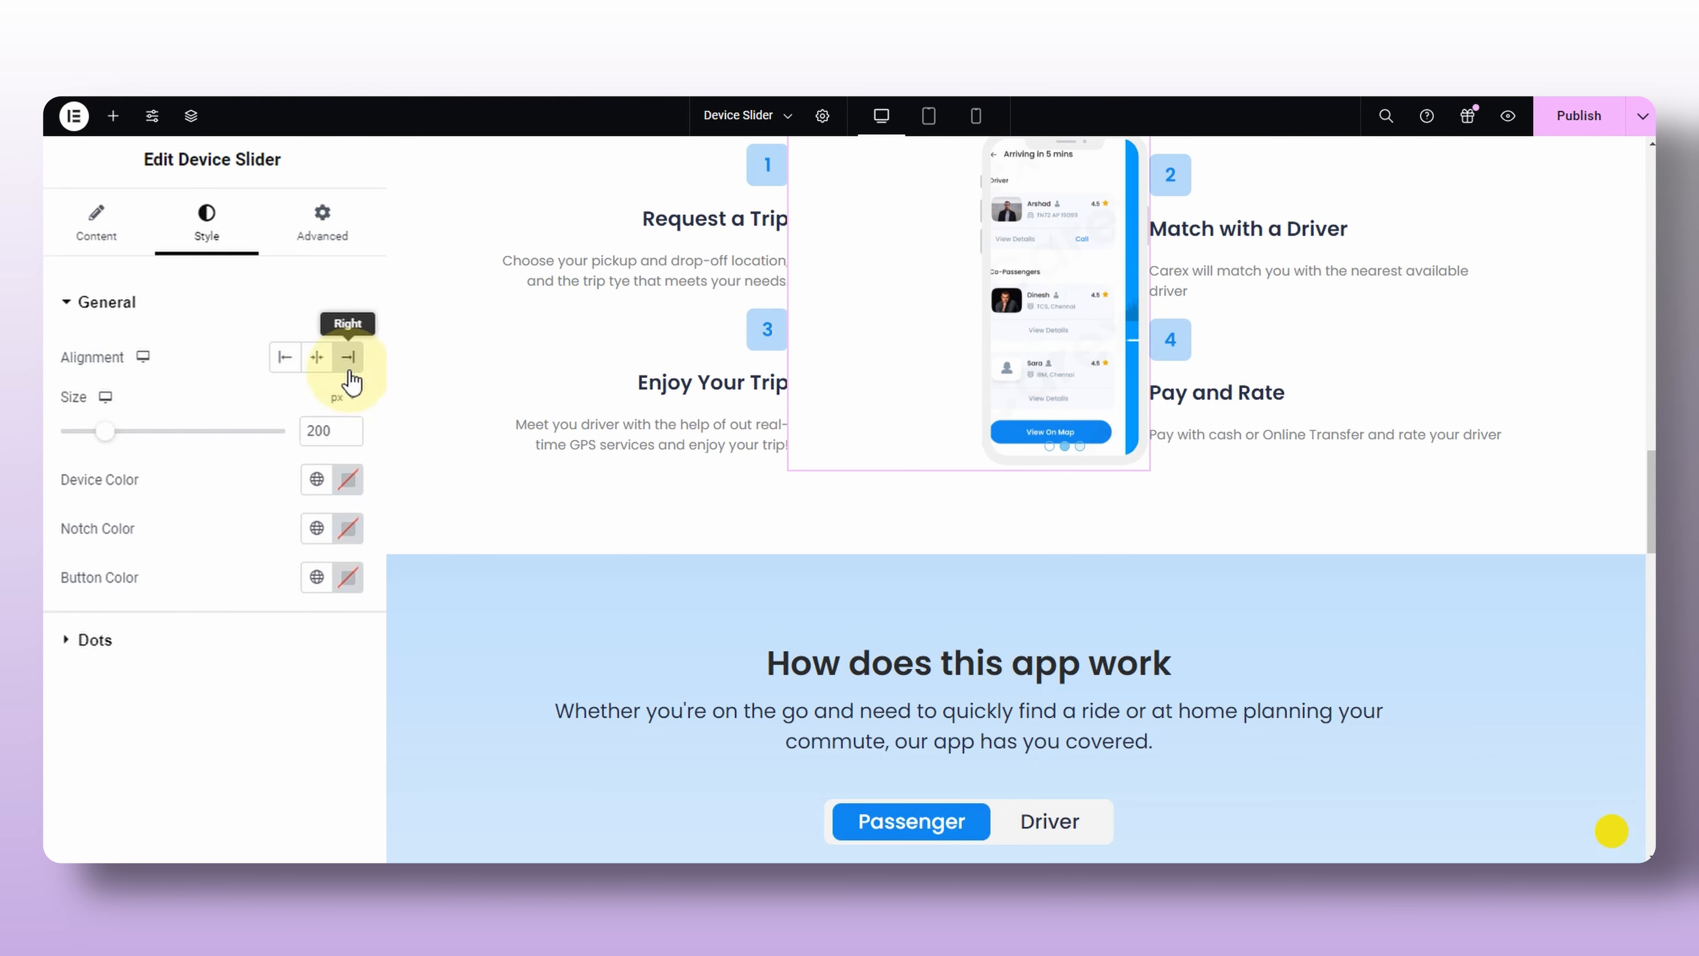
click(318, 362)
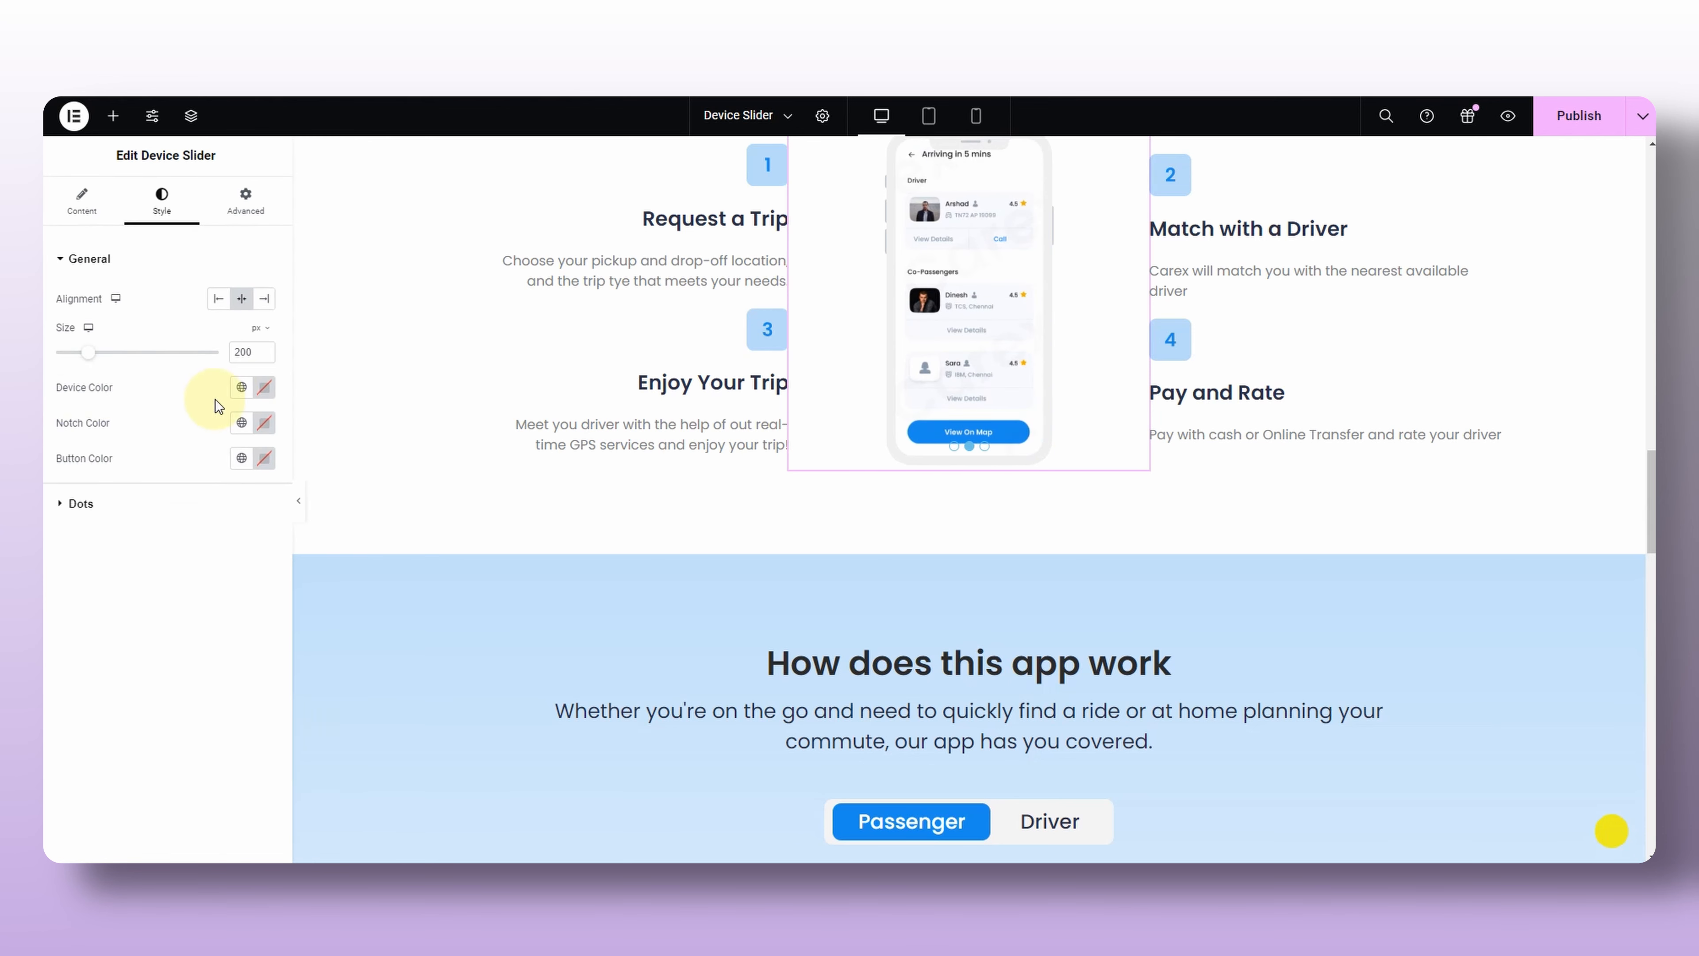
Try several Device Color shades such as purple on the phone mockup, then set the Device Color to black.
click(264, 387)
drag(258, 569, 266, 467)
drag(169, 594, 258, 592)
drag(266, 469, 361, 487)
drag(259, 593, 315, 593)
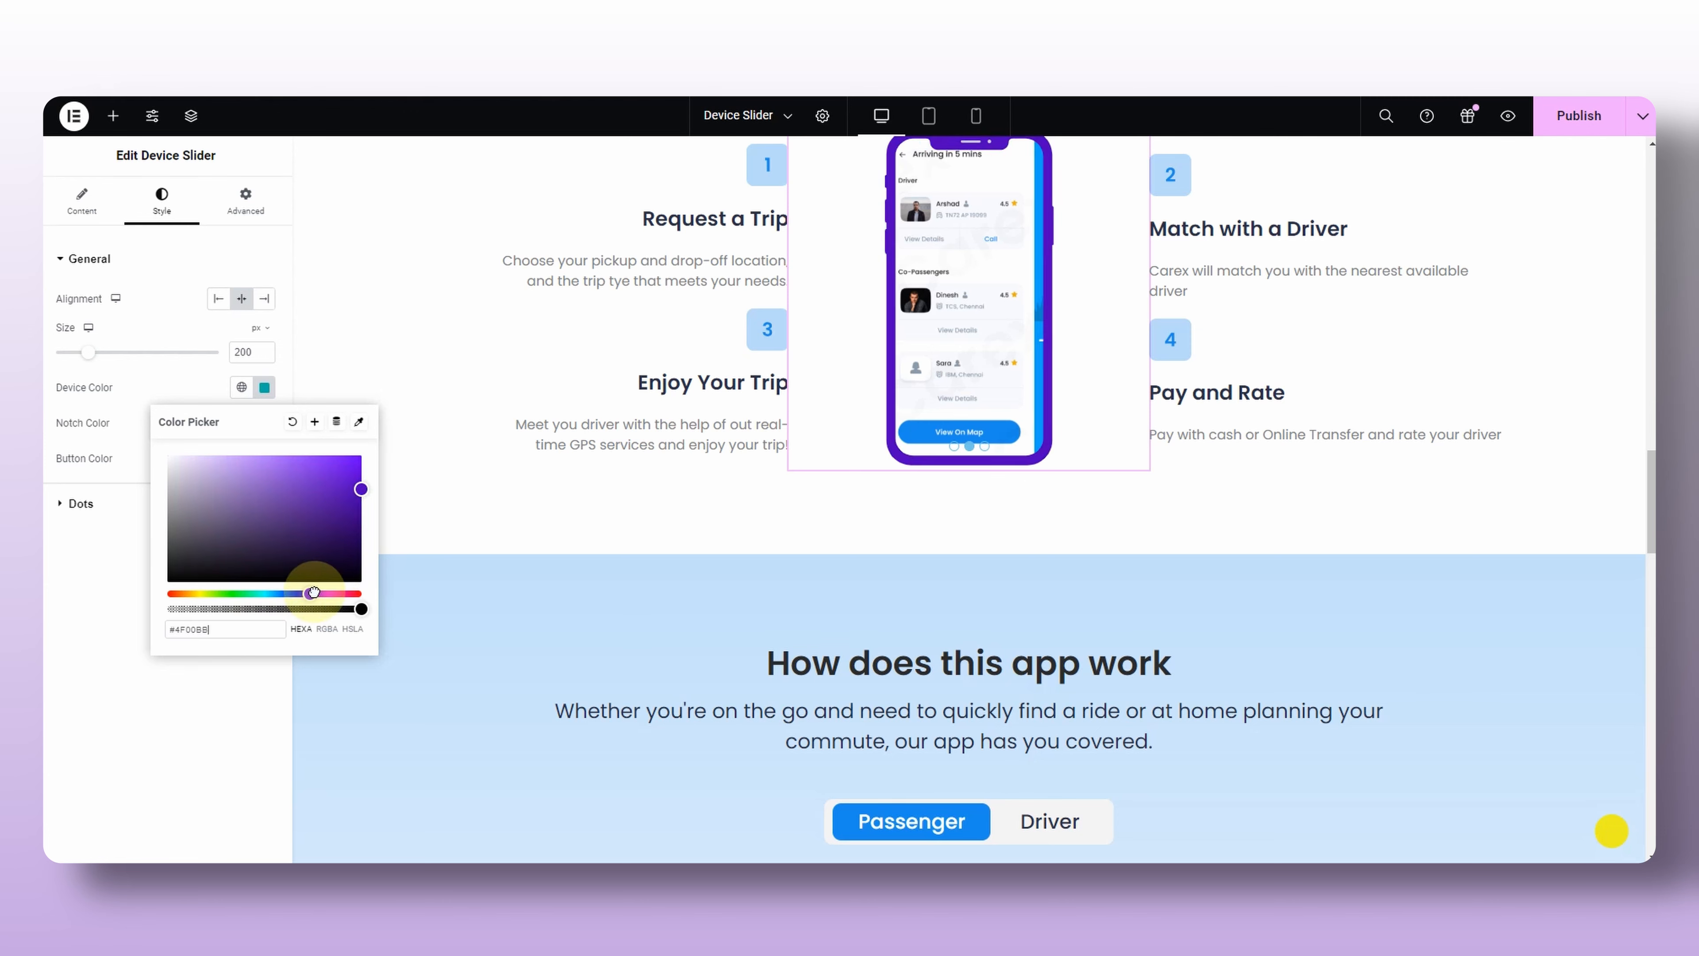
drag(361, 487, 167, 521)
drag(313, 593, 338, 593)
drag(167, 521, 252, 455)
drag(338, 594, 167, 581)
scroll(644, 447, up, 1)
click(87, 569)
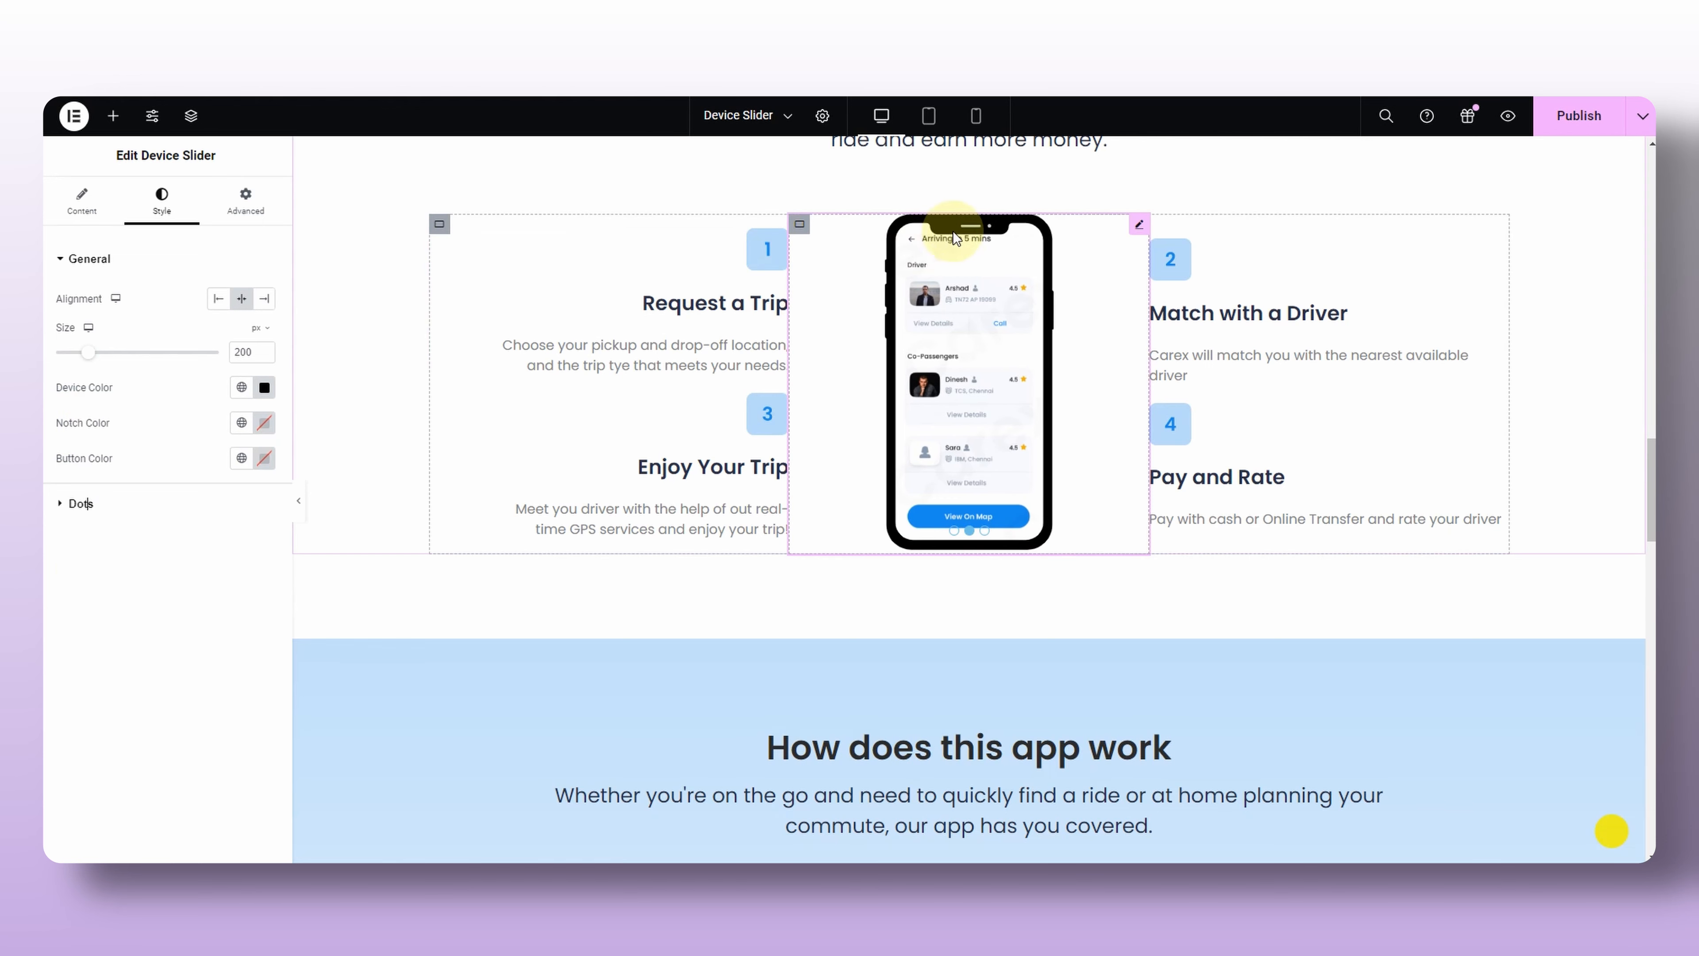
Set the phone mockup's Notch Color to white.
click(264, 422)
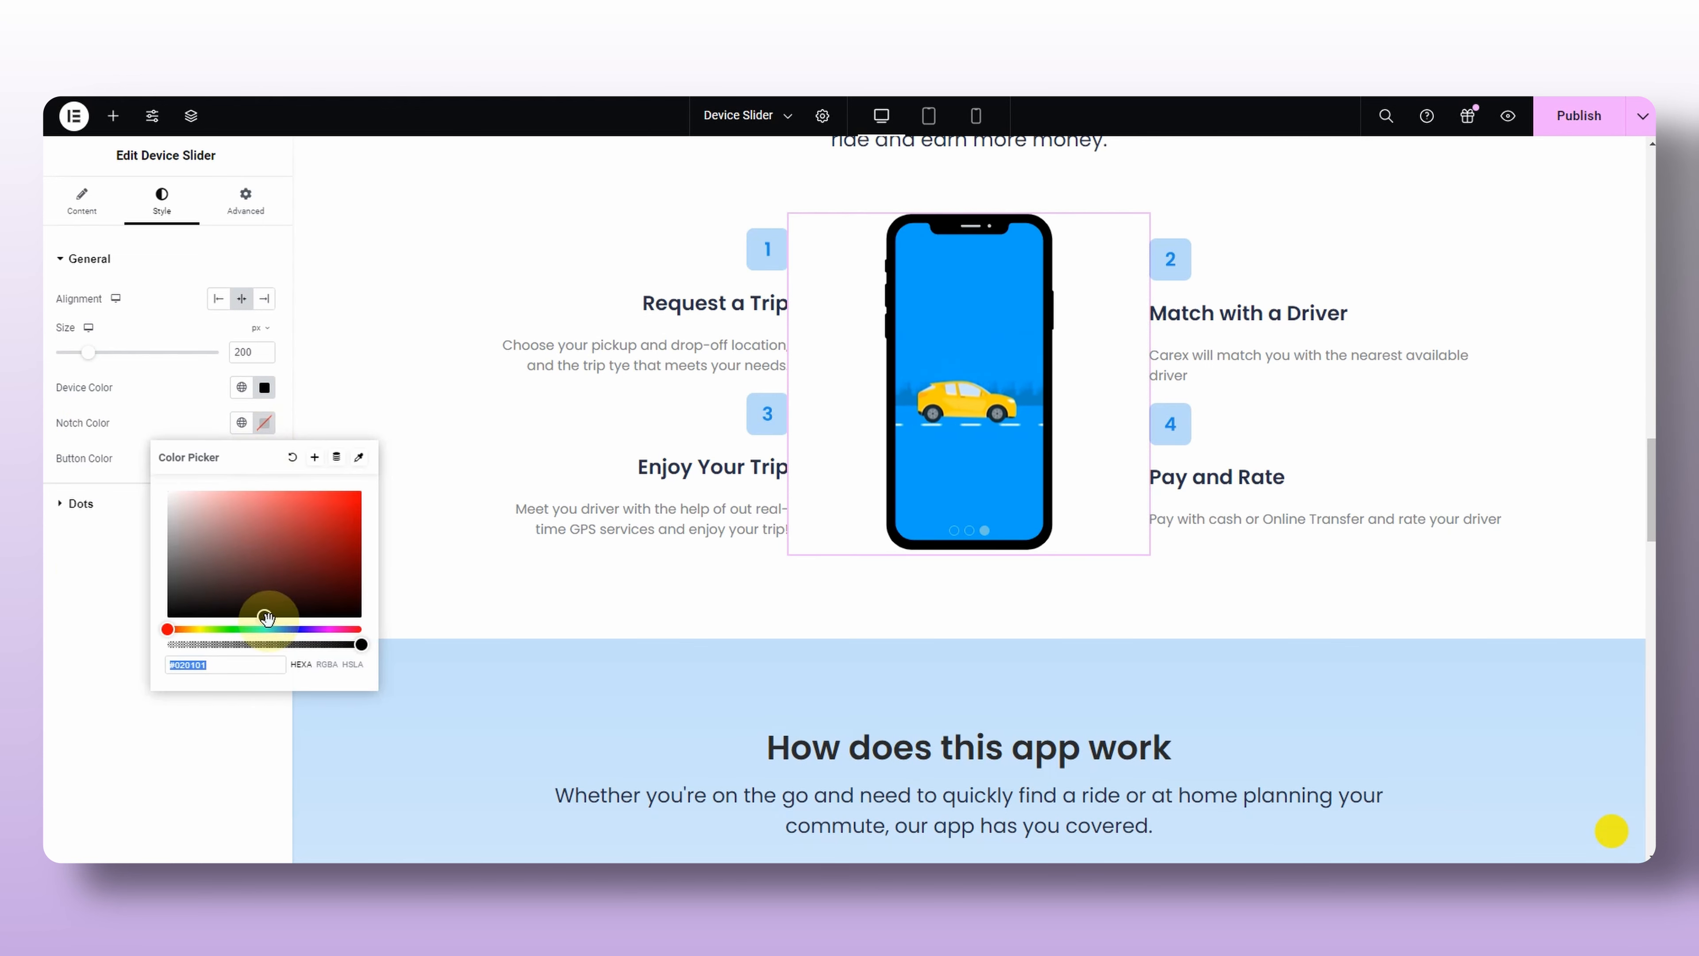
drag(262, 607, 152, 495)
click(106, 474)
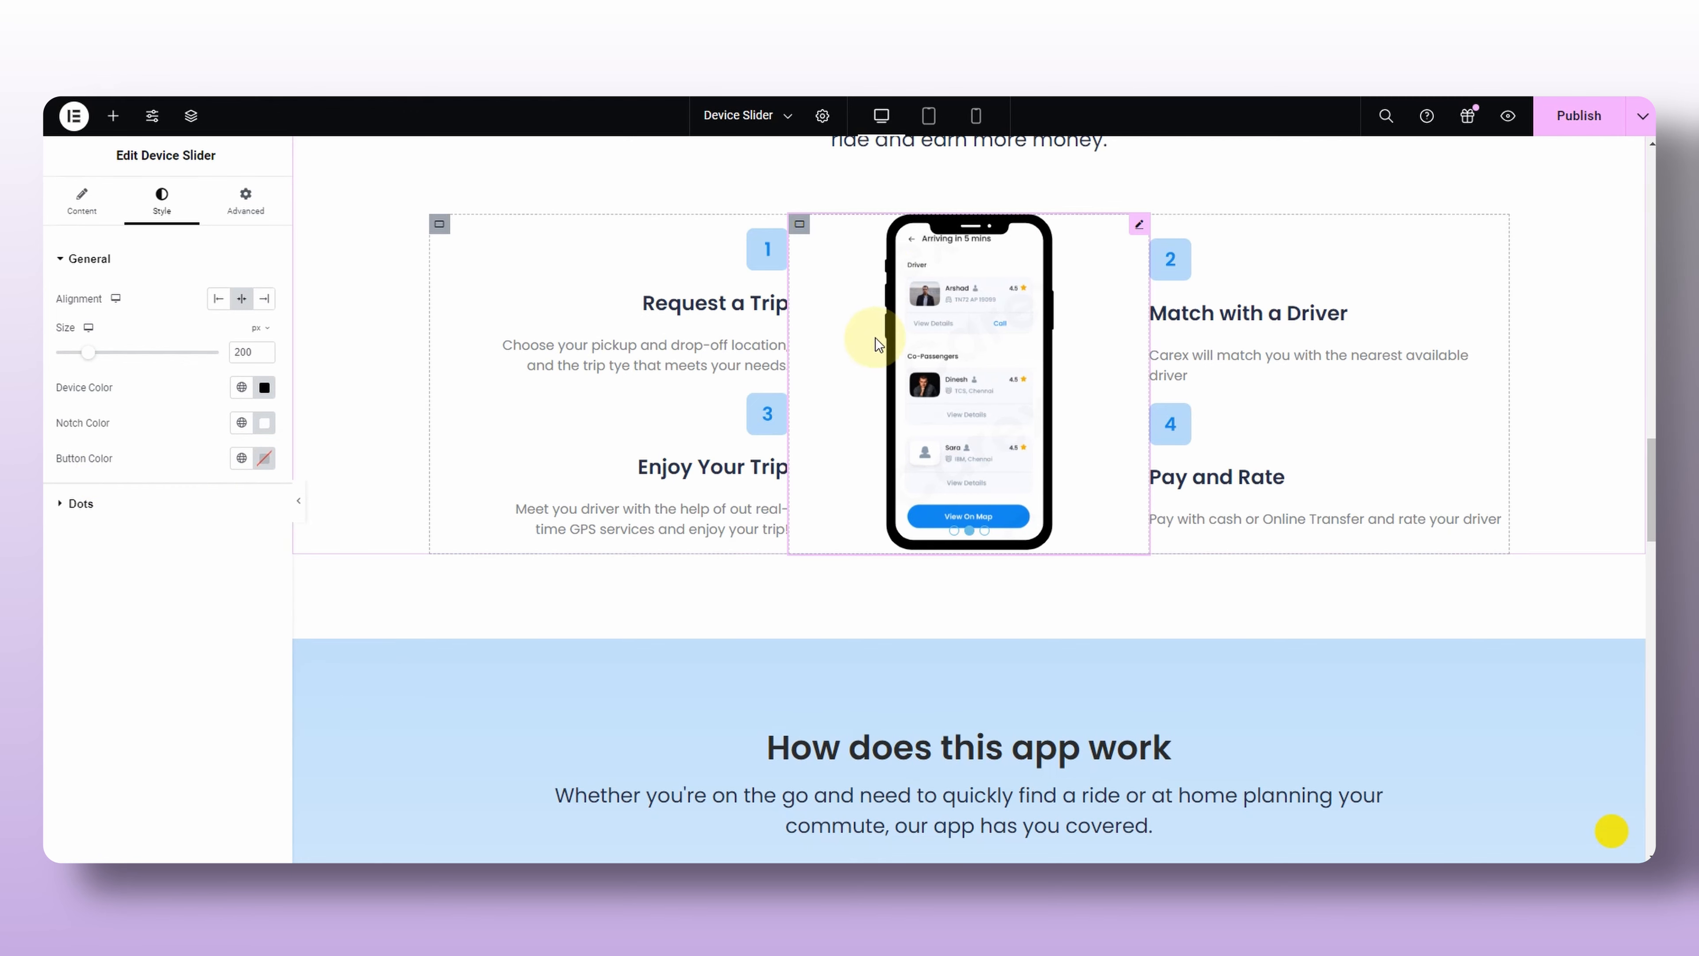
Try cyan as the phone mockup's Button Color, then set it to black and finish the general styling.
click(264, 458)
drag(250, 561, 349, 545)
drag(168, 664, 265, 652)
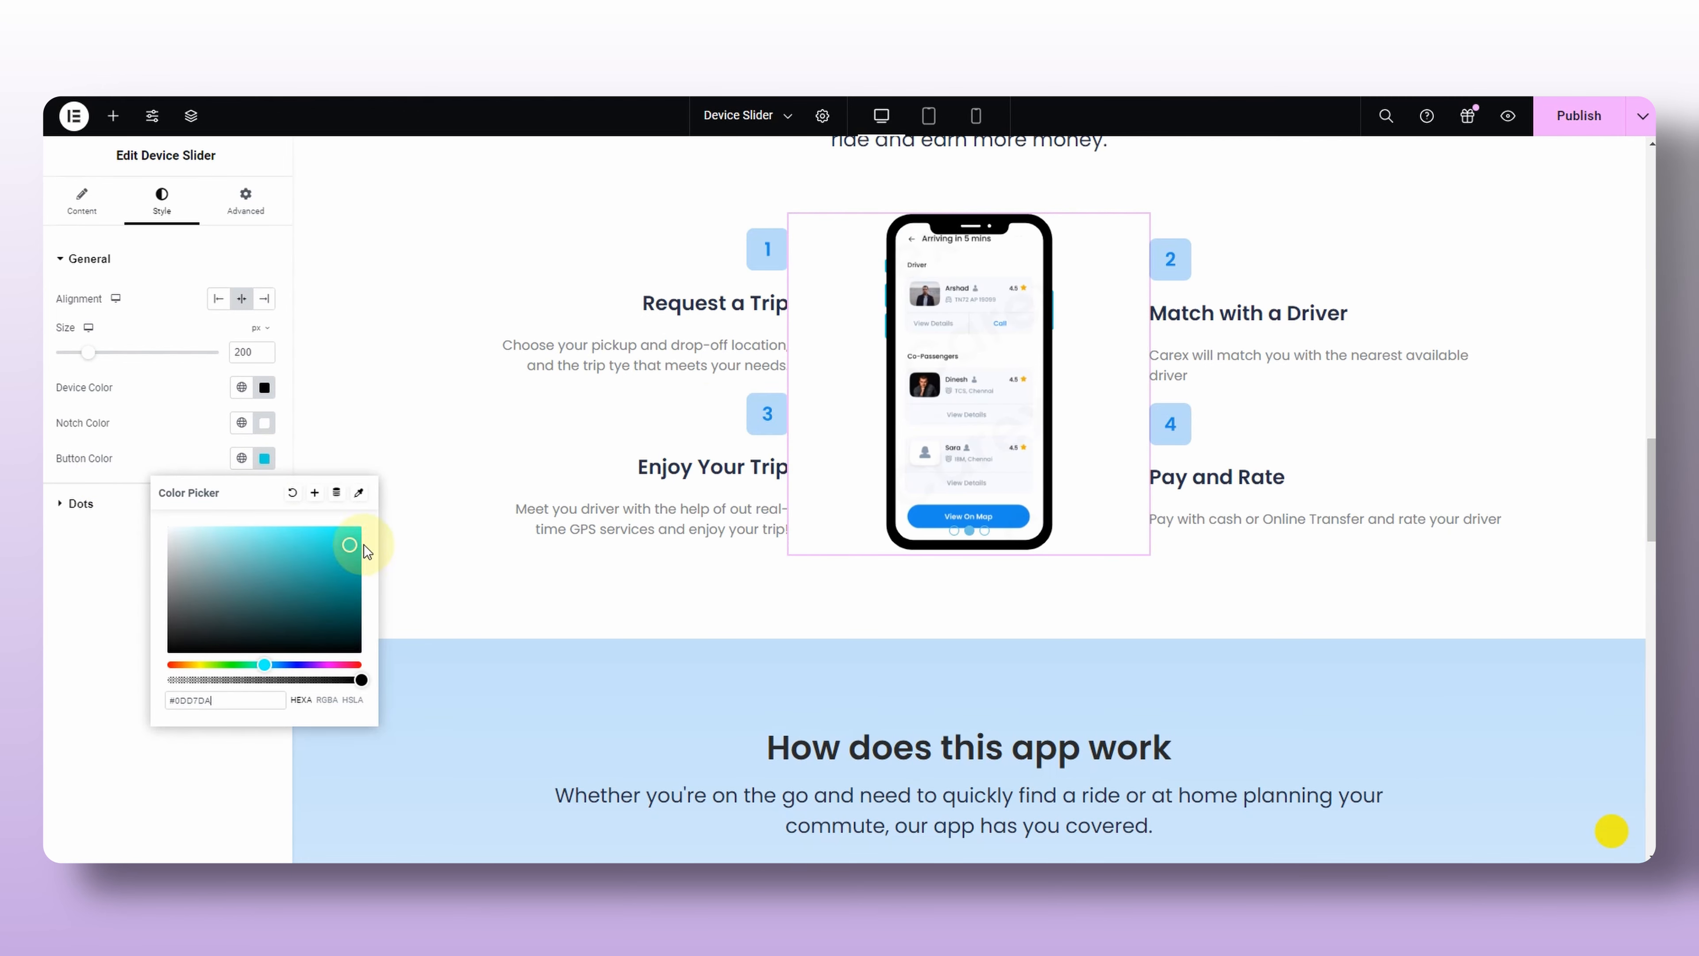
drag(350, 544, 105, 675)
click(105, 674)
click(75, 267)
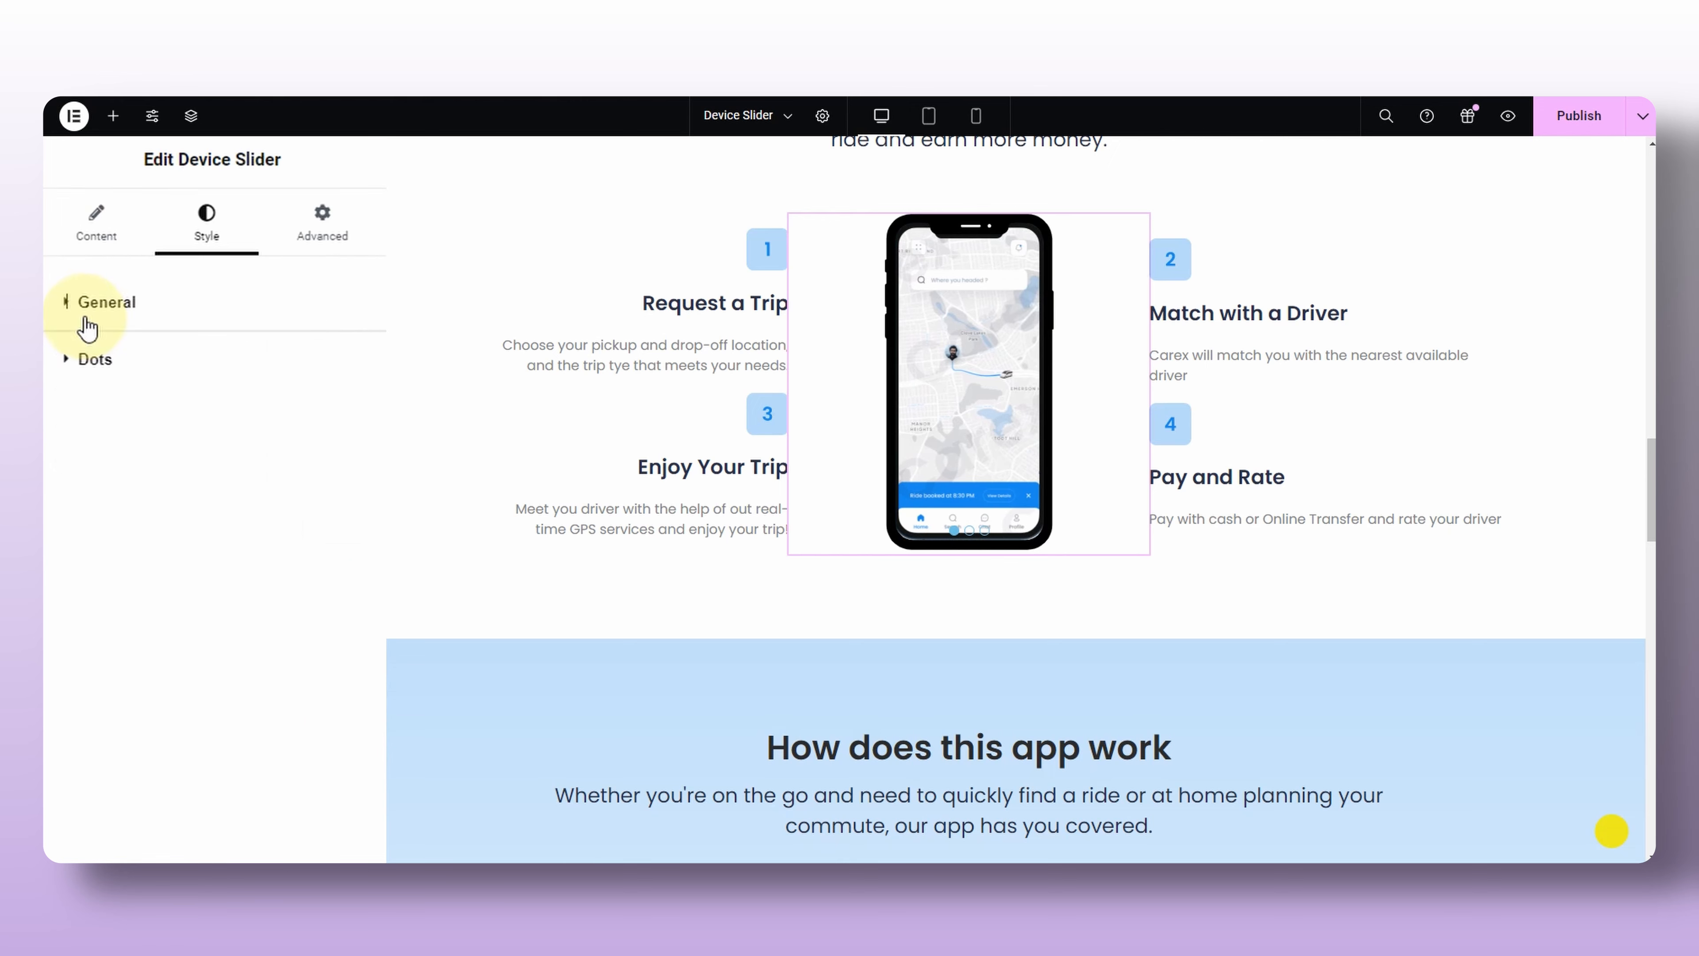
Compare dots layouts Style 2 and Style 3 for the slider, and keep the layout at Style 2.
click(69, 363)
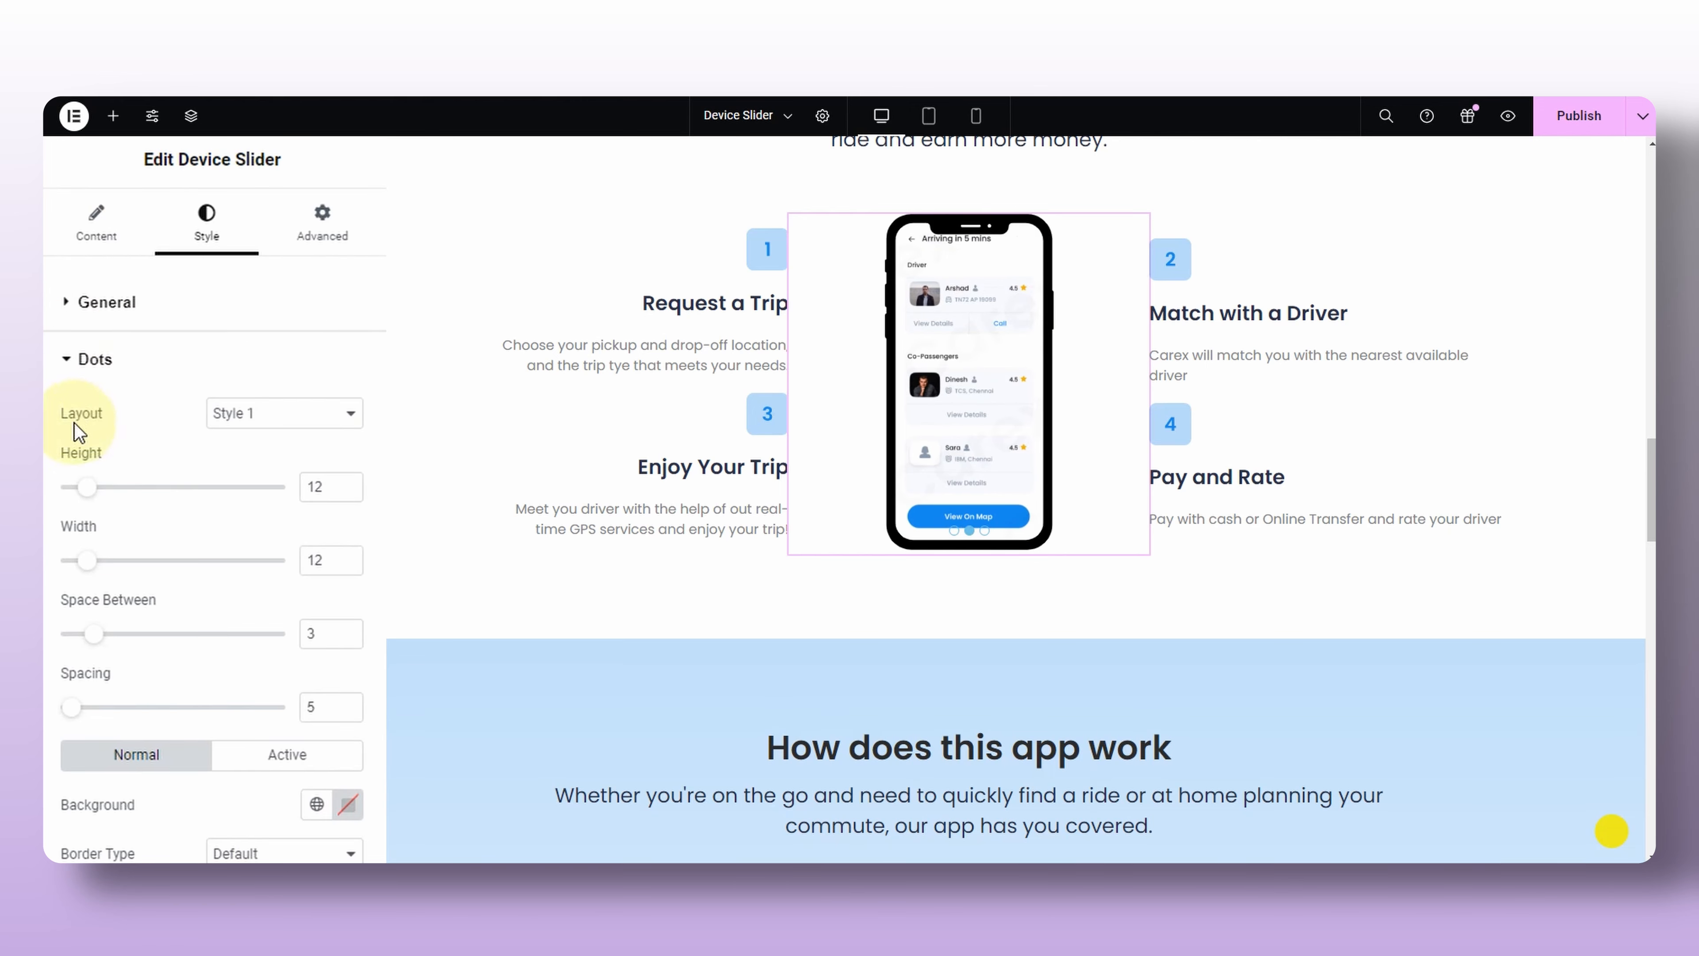
click(267, 414)
click(294, 455)
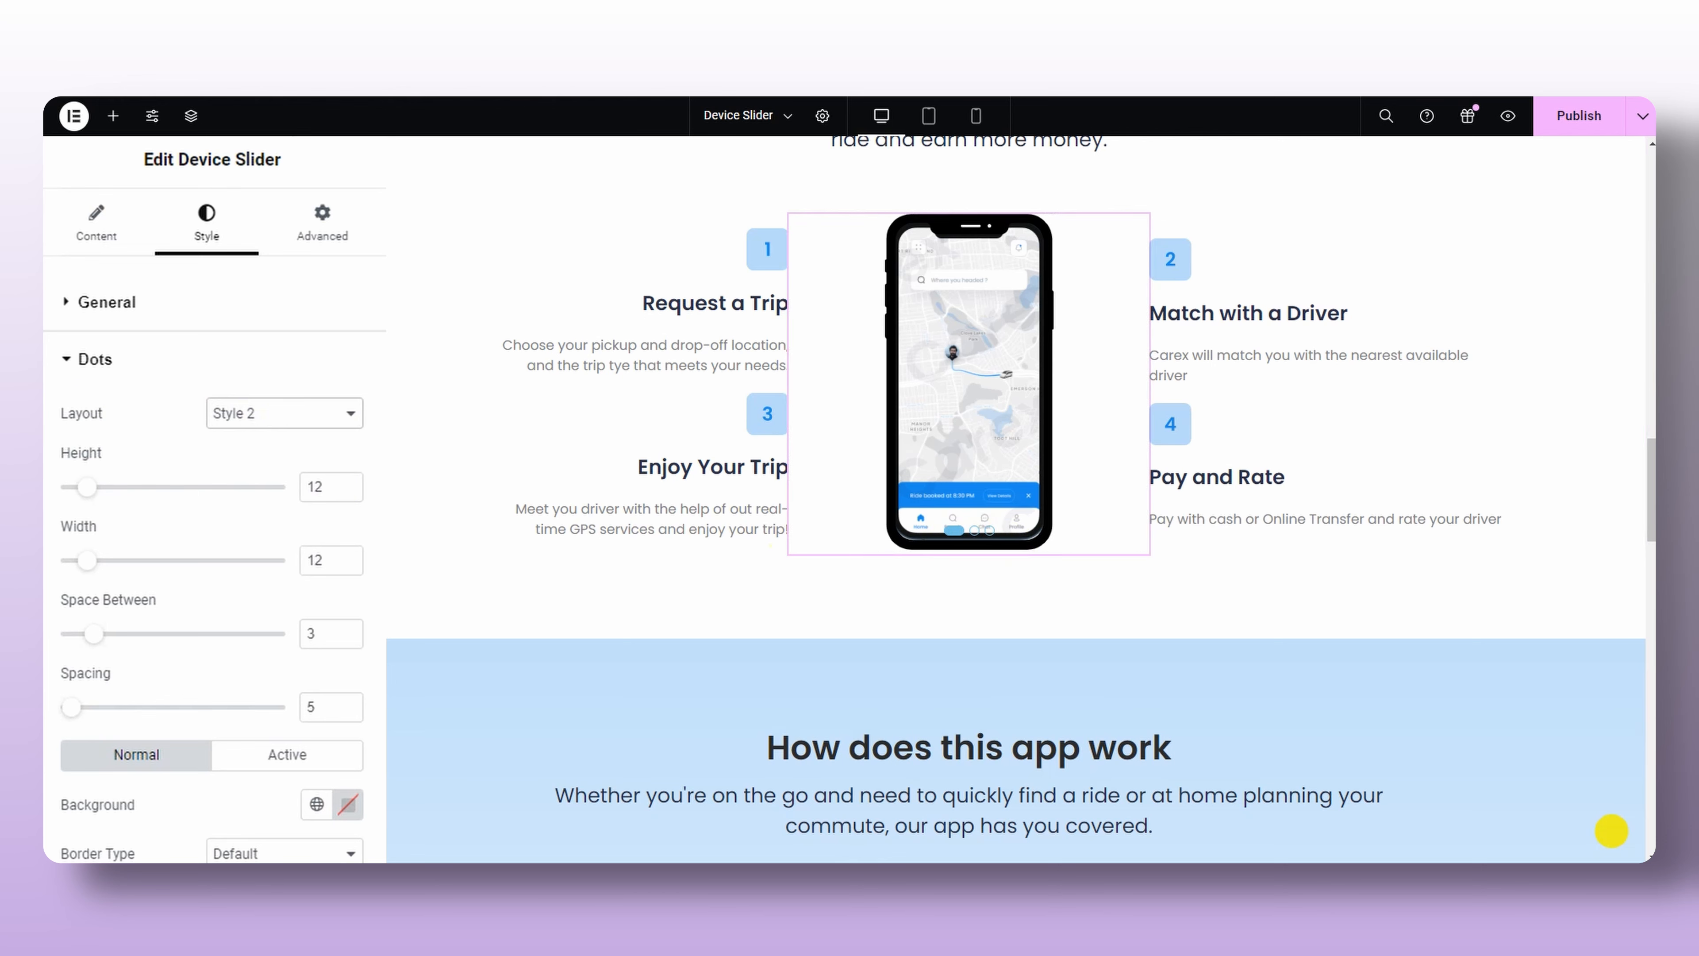
click(262, 422)
click(268, 474)
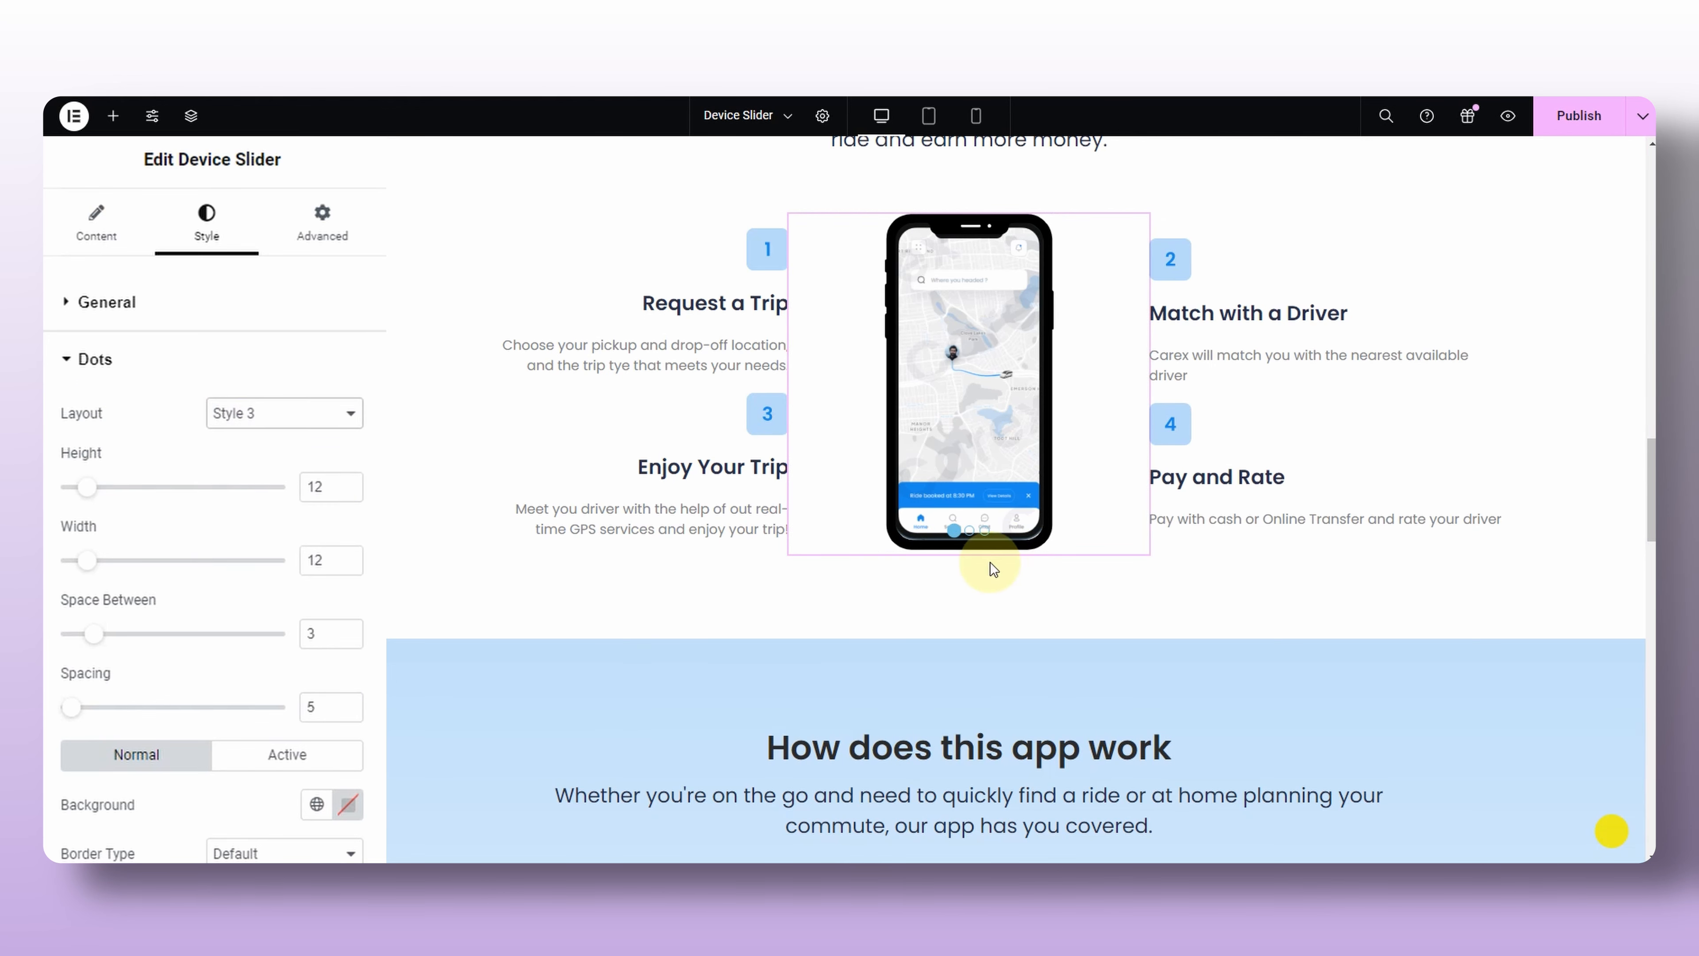
click(261, 429)
click(272, 447)
Try different height and width values for the dots, then restore both to 12.
scroll(281, 425, down, 1)
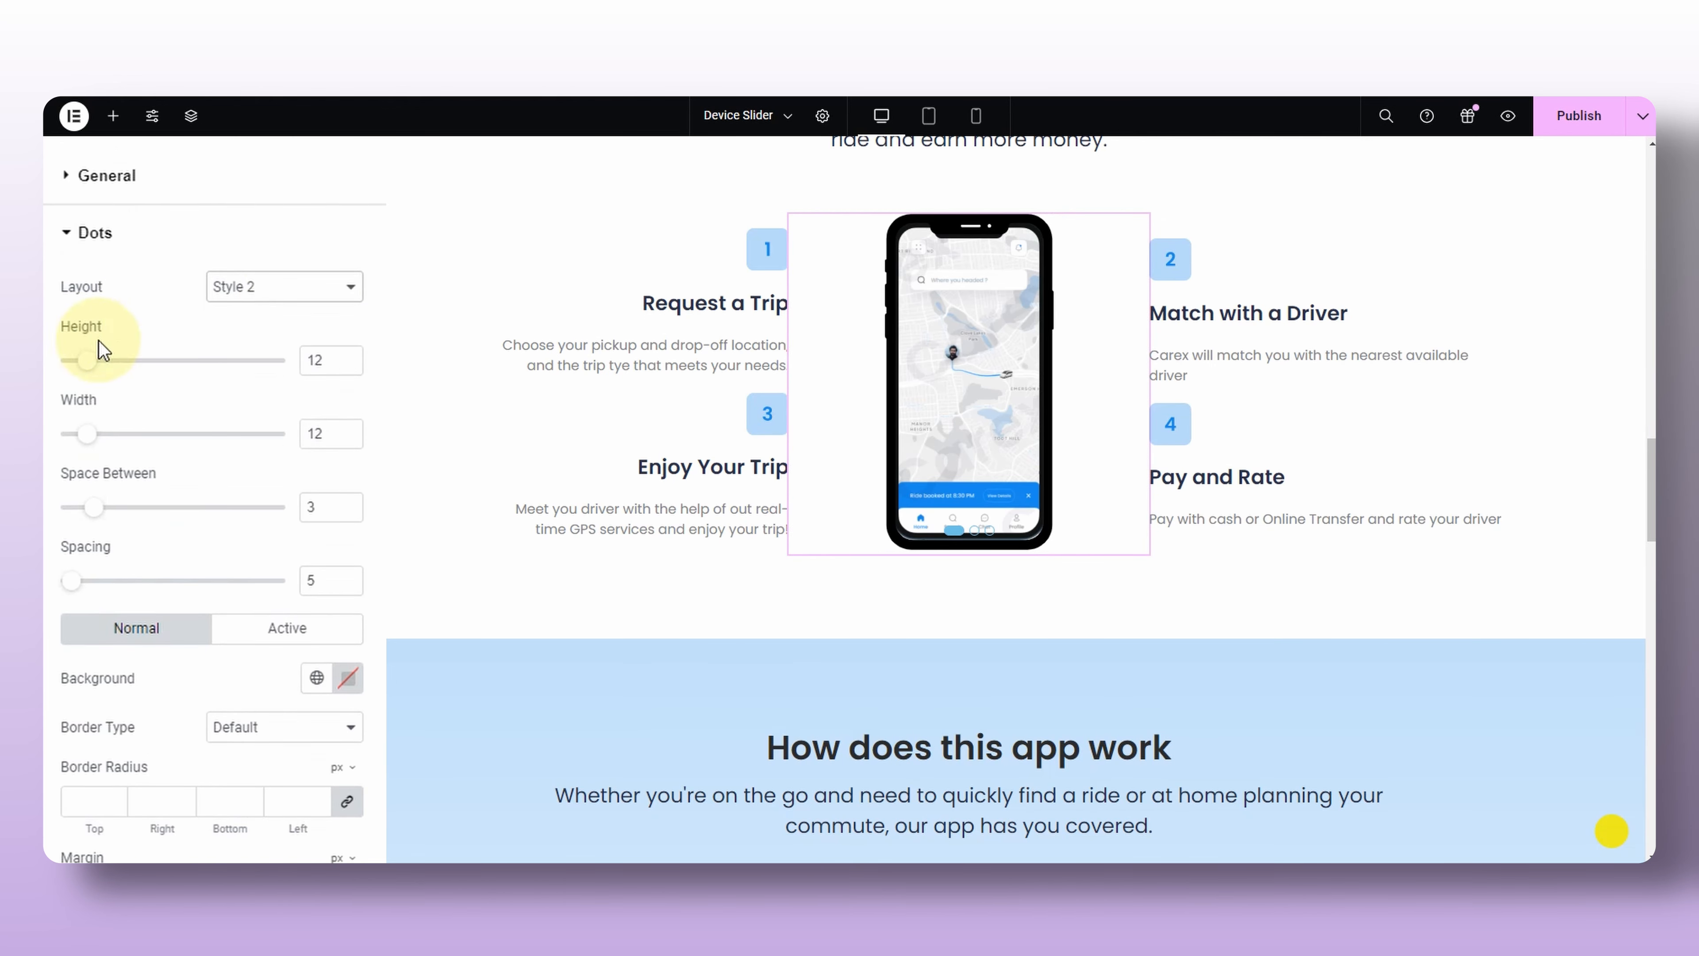
drag(154, 362, 124, 363)
mouse_move(89, 436)
mouse_down()
mouse_move(137, 439)
mouse_move(101, 440)
mouse_up()
text(12)
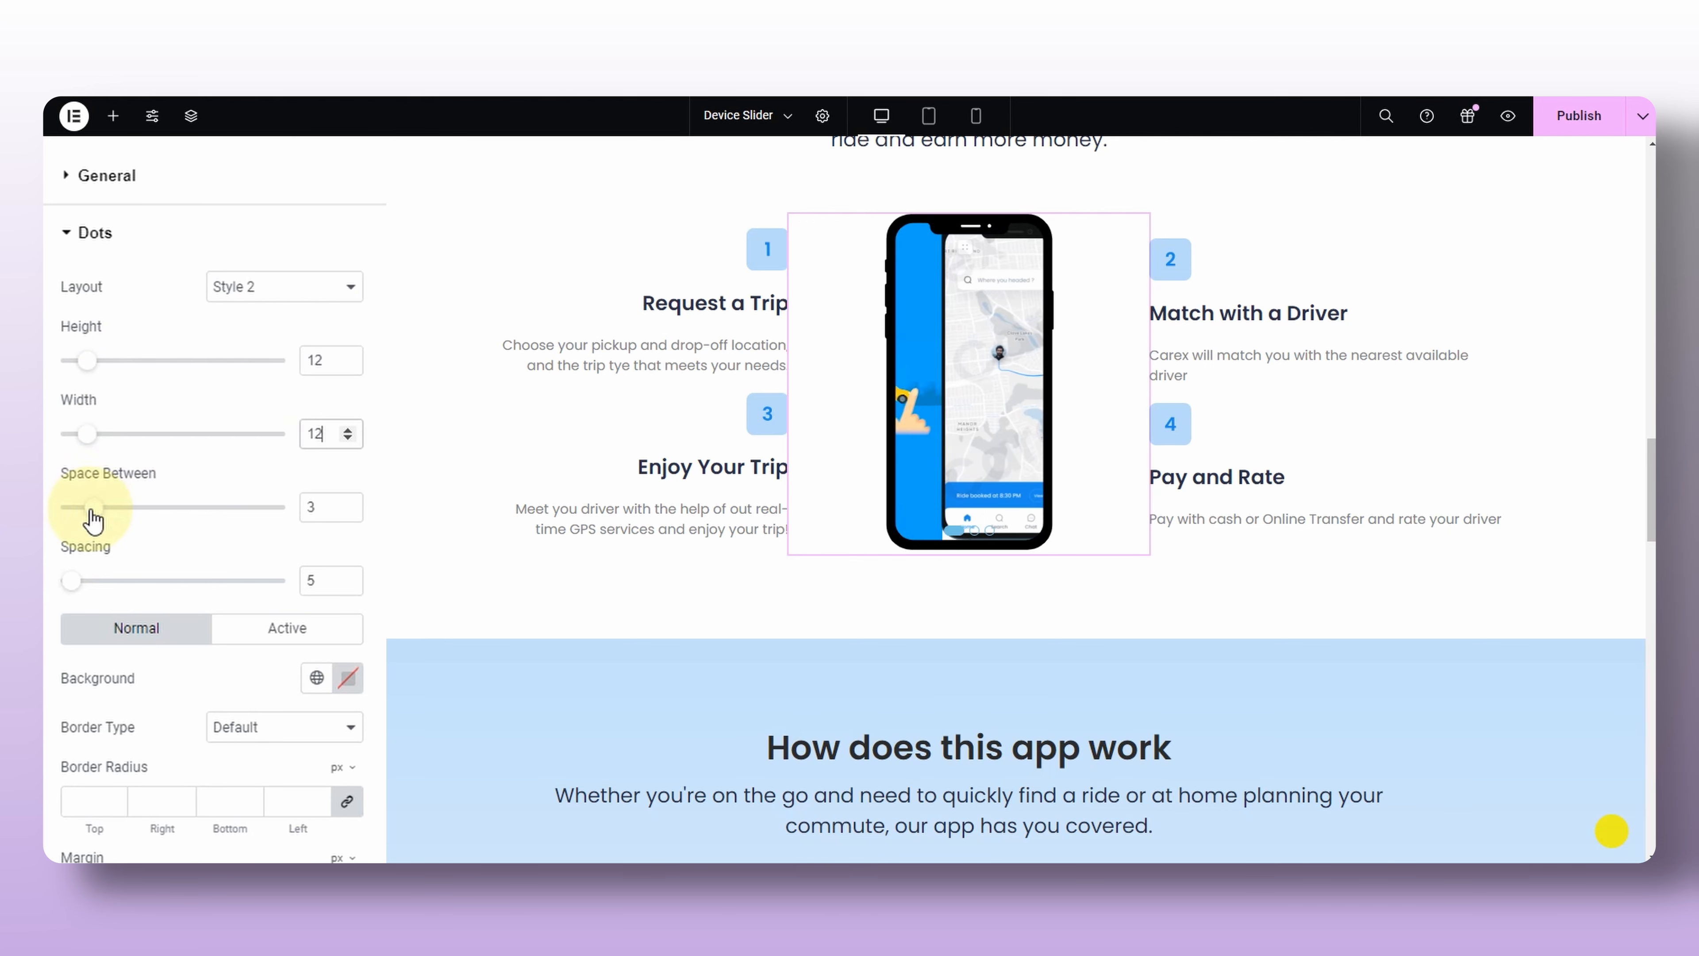
Try other Space Between values for the dots, restore it to 3, and set Spacing to 0.
drag(94, 510, 107, 527)
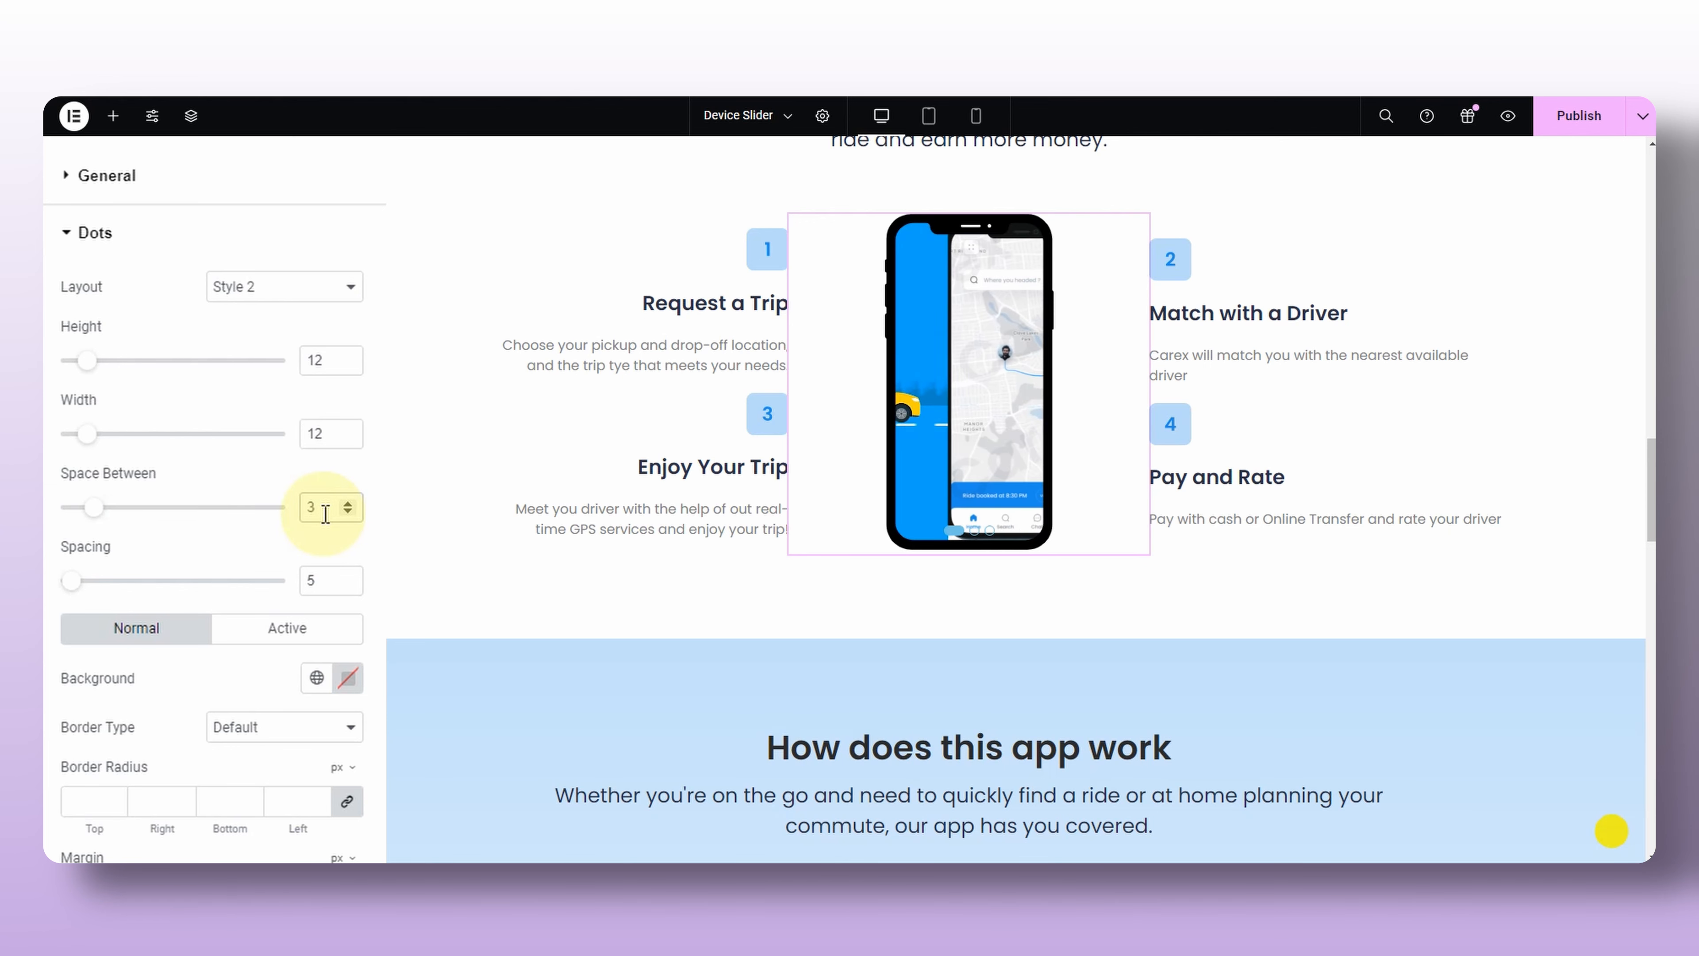
drag(71, 581, 115, 592)
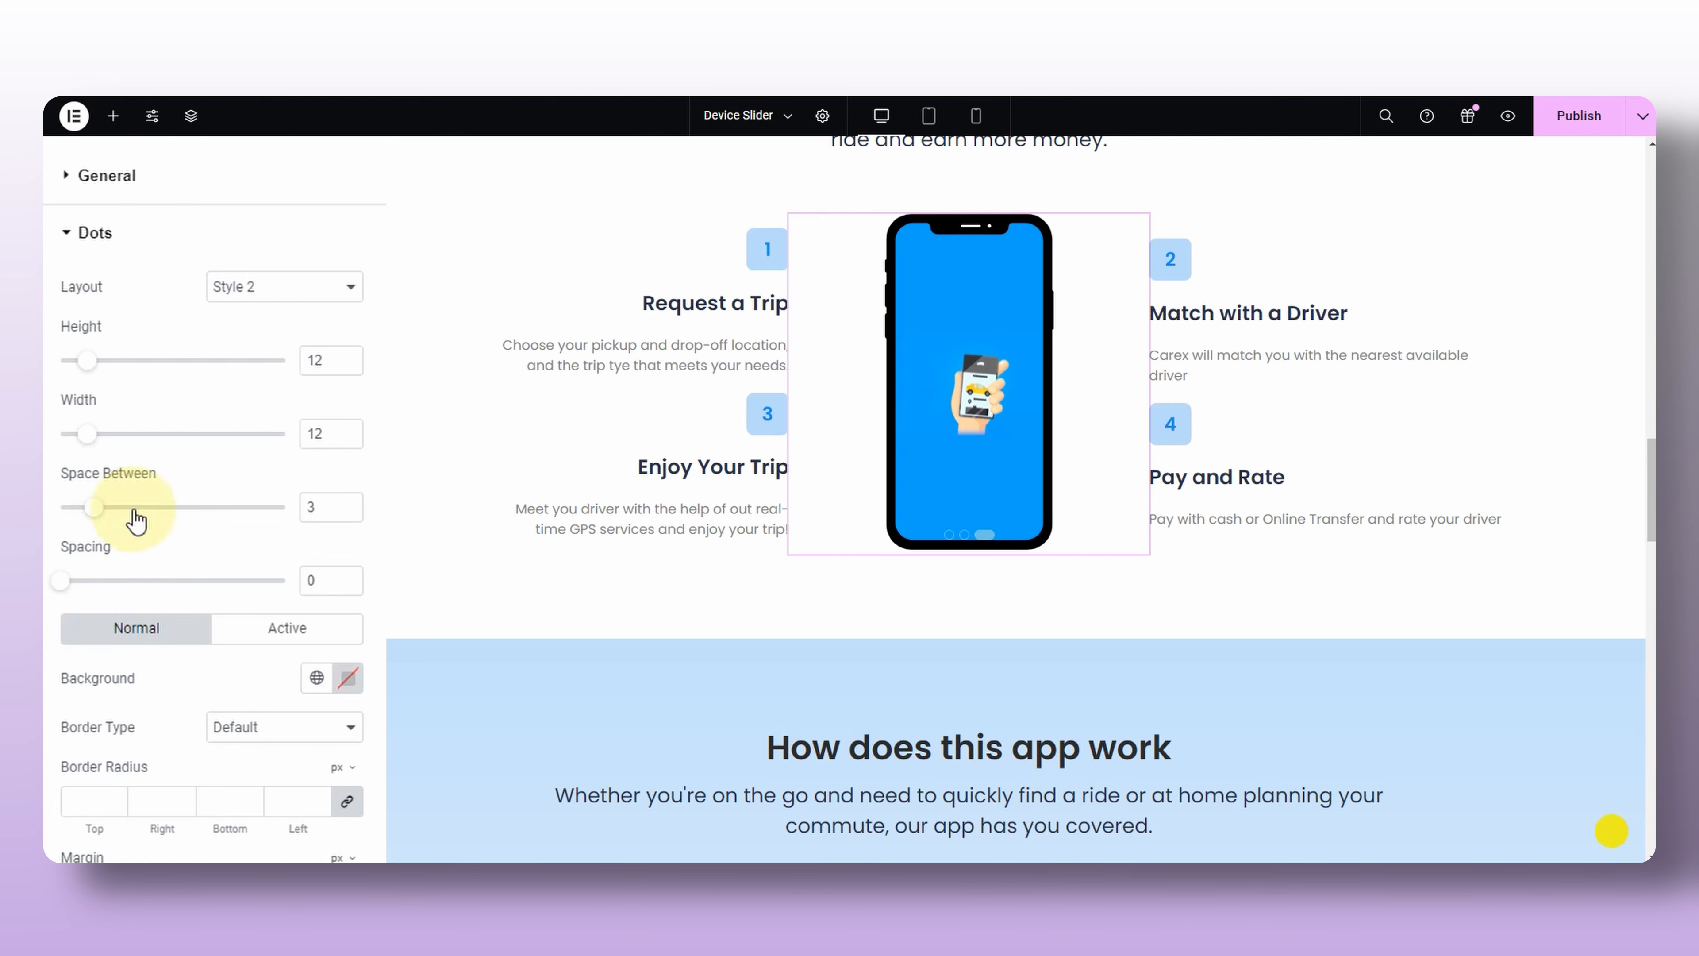
Try dark red and yellow as the normal-state dots background, then set the background to white.
scroll(130, 649, down, 1)
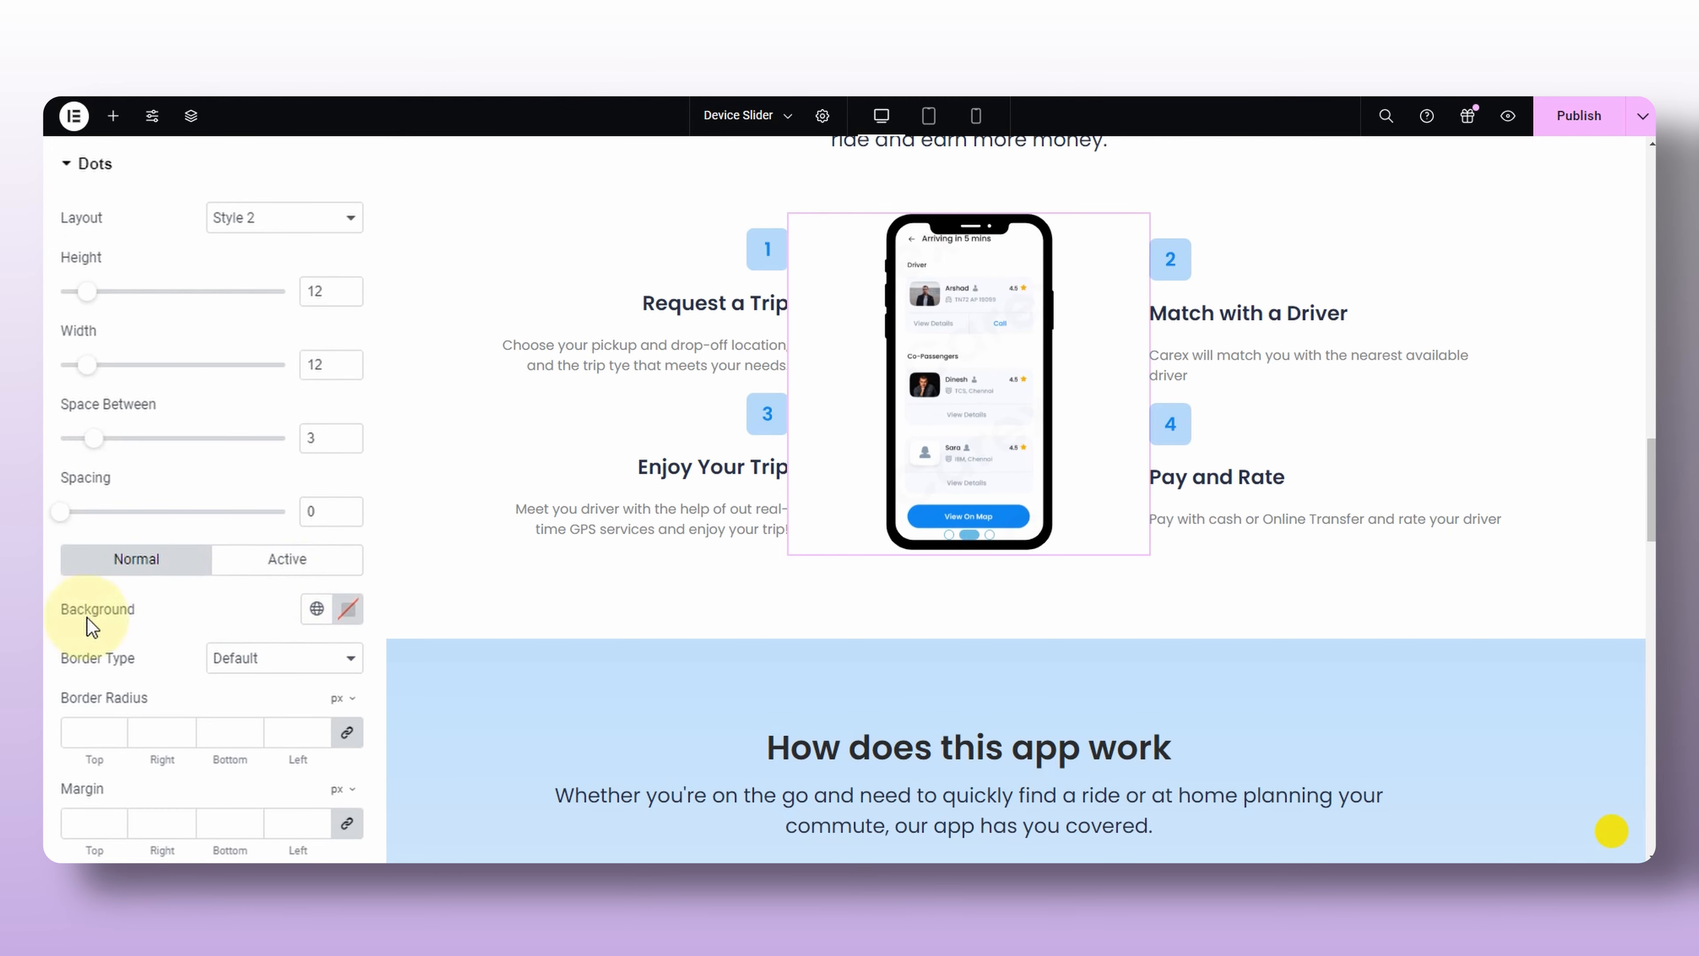
click(347, 619)
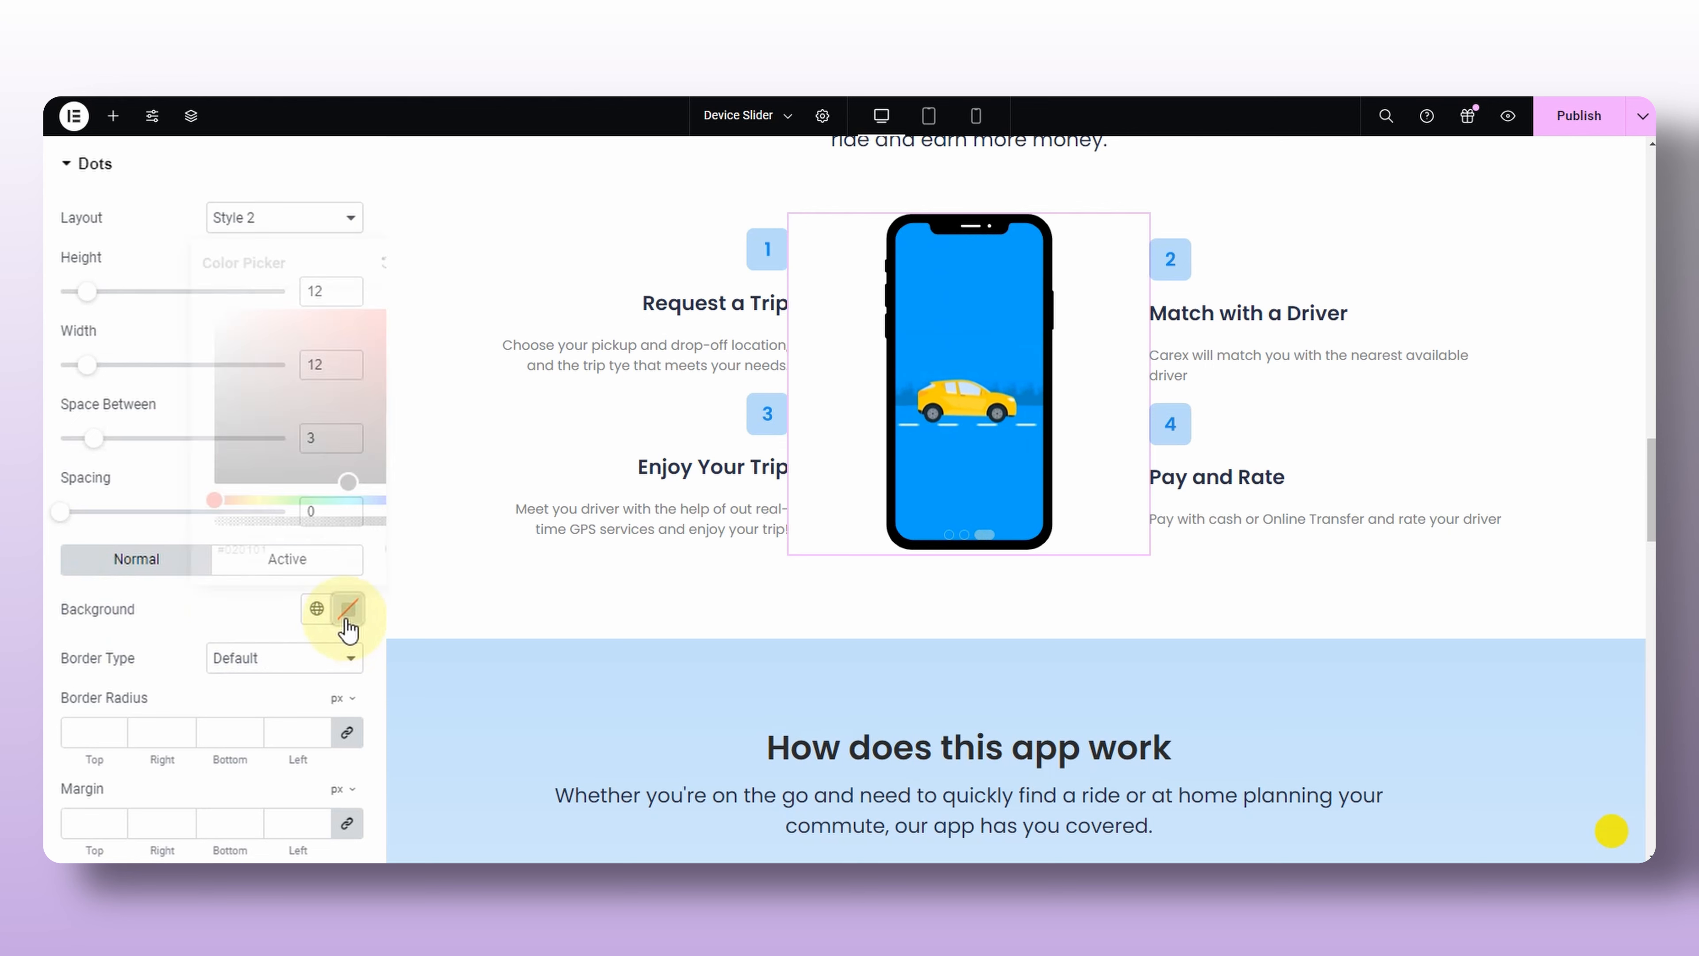
click(439, 346)
drag(426, 346, 361, 432)
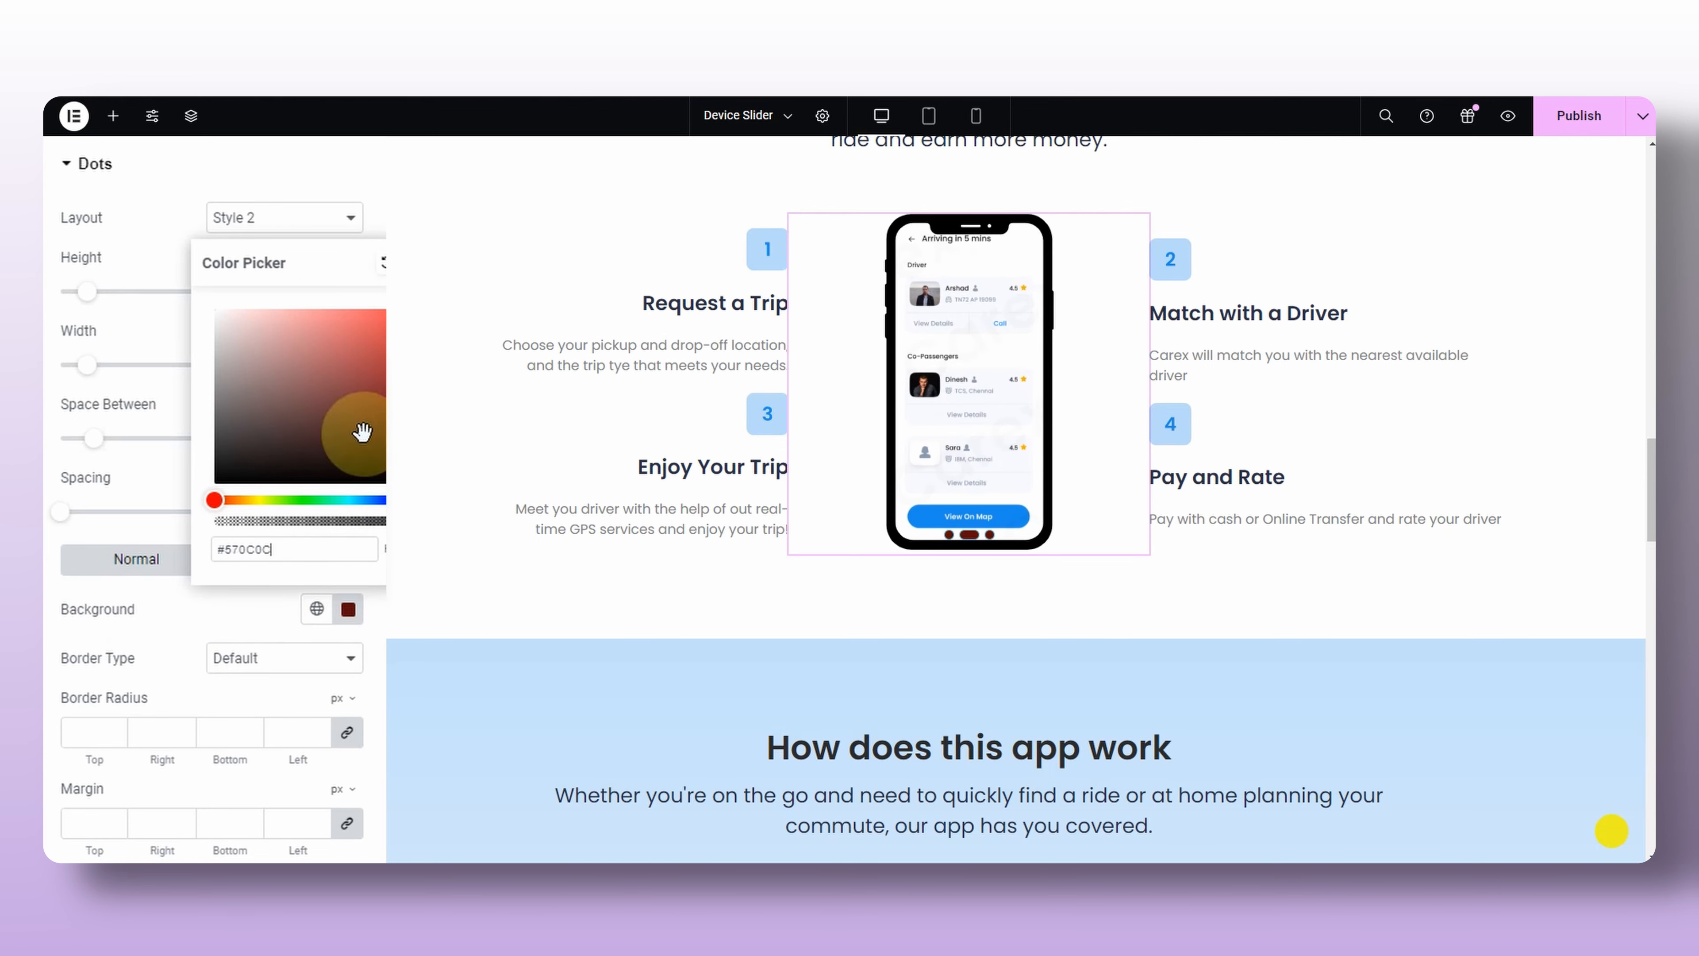
click(288, 500)
click(446, 312)
drag(288, 500, 250, 501)
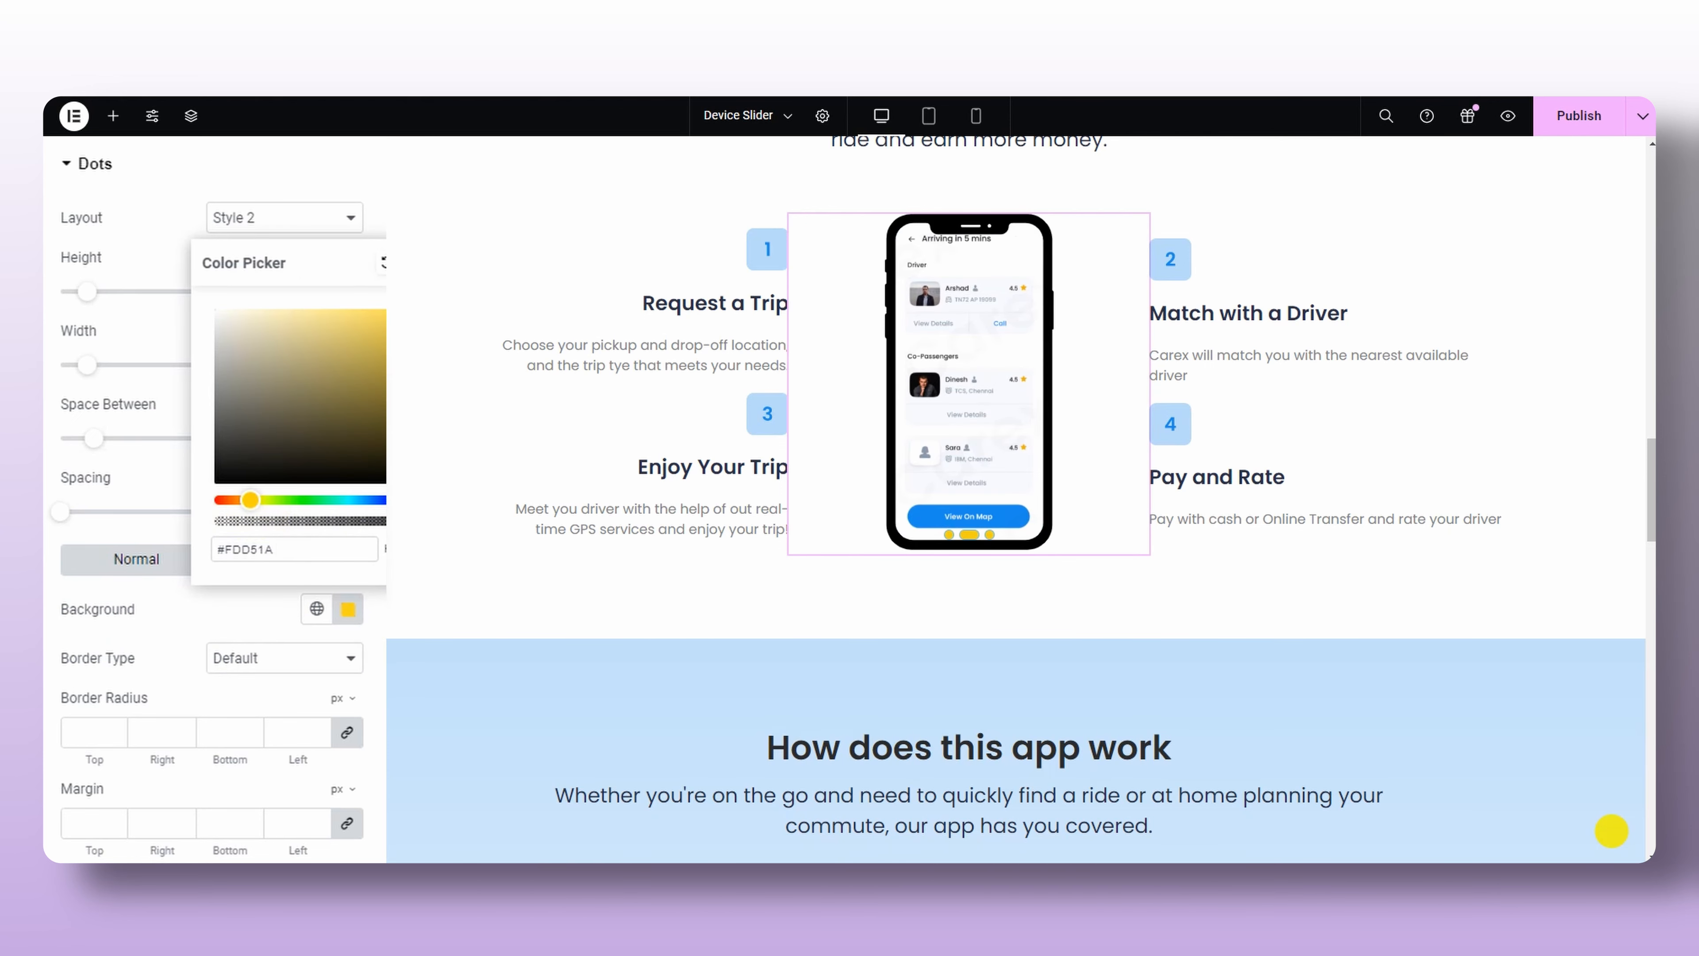
drag(383, 328, 186, 304)
click(92, 633)
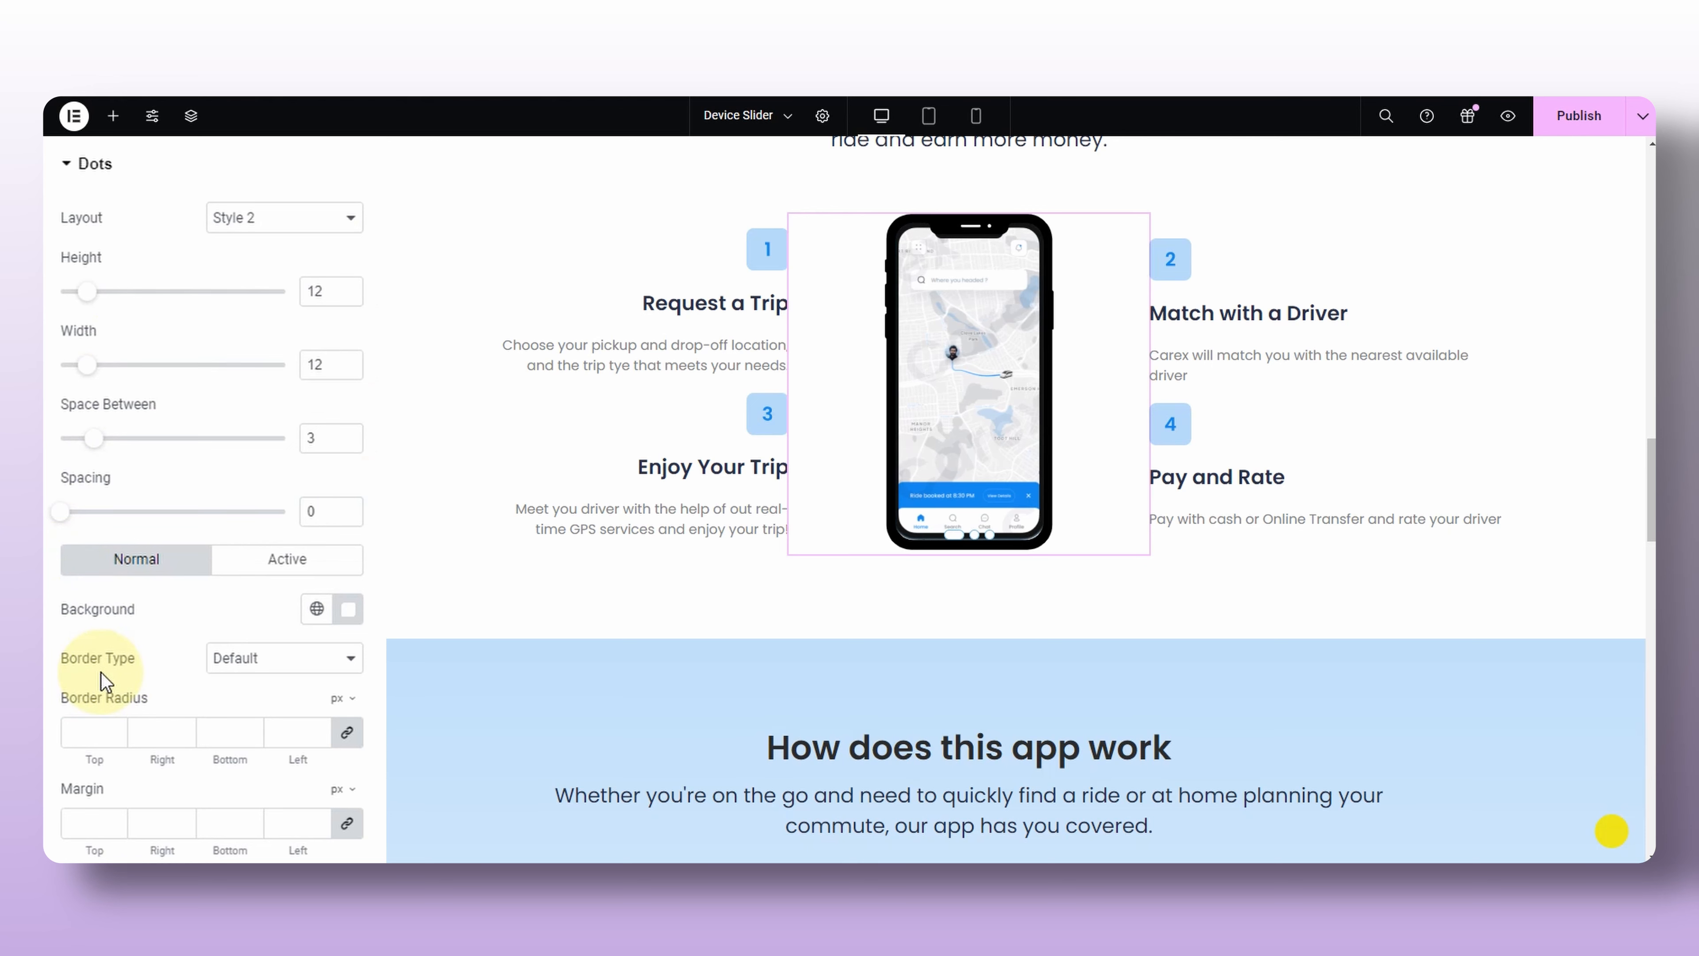
Try the Double, Dotted, Dashed and Groove border types on the dots, then set Border Type to Solid.
click(300, 678)
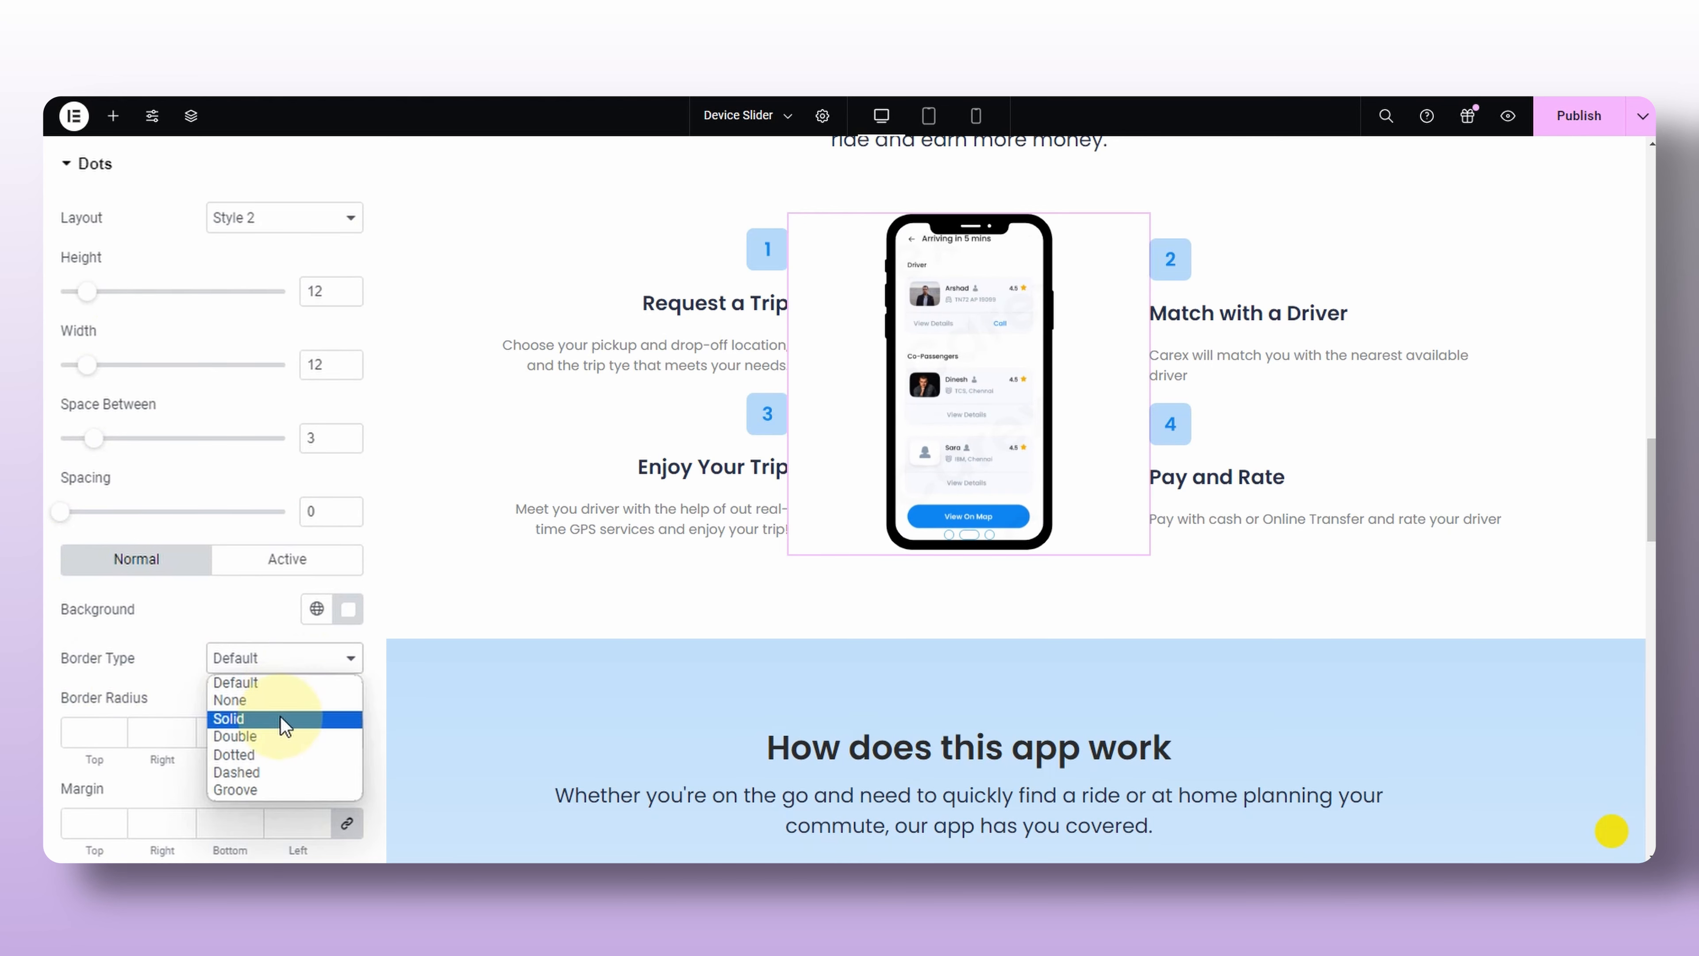
click(280, 718)
click(293, 671)
scroll(292, 671, down, 1)
click(268, 659)
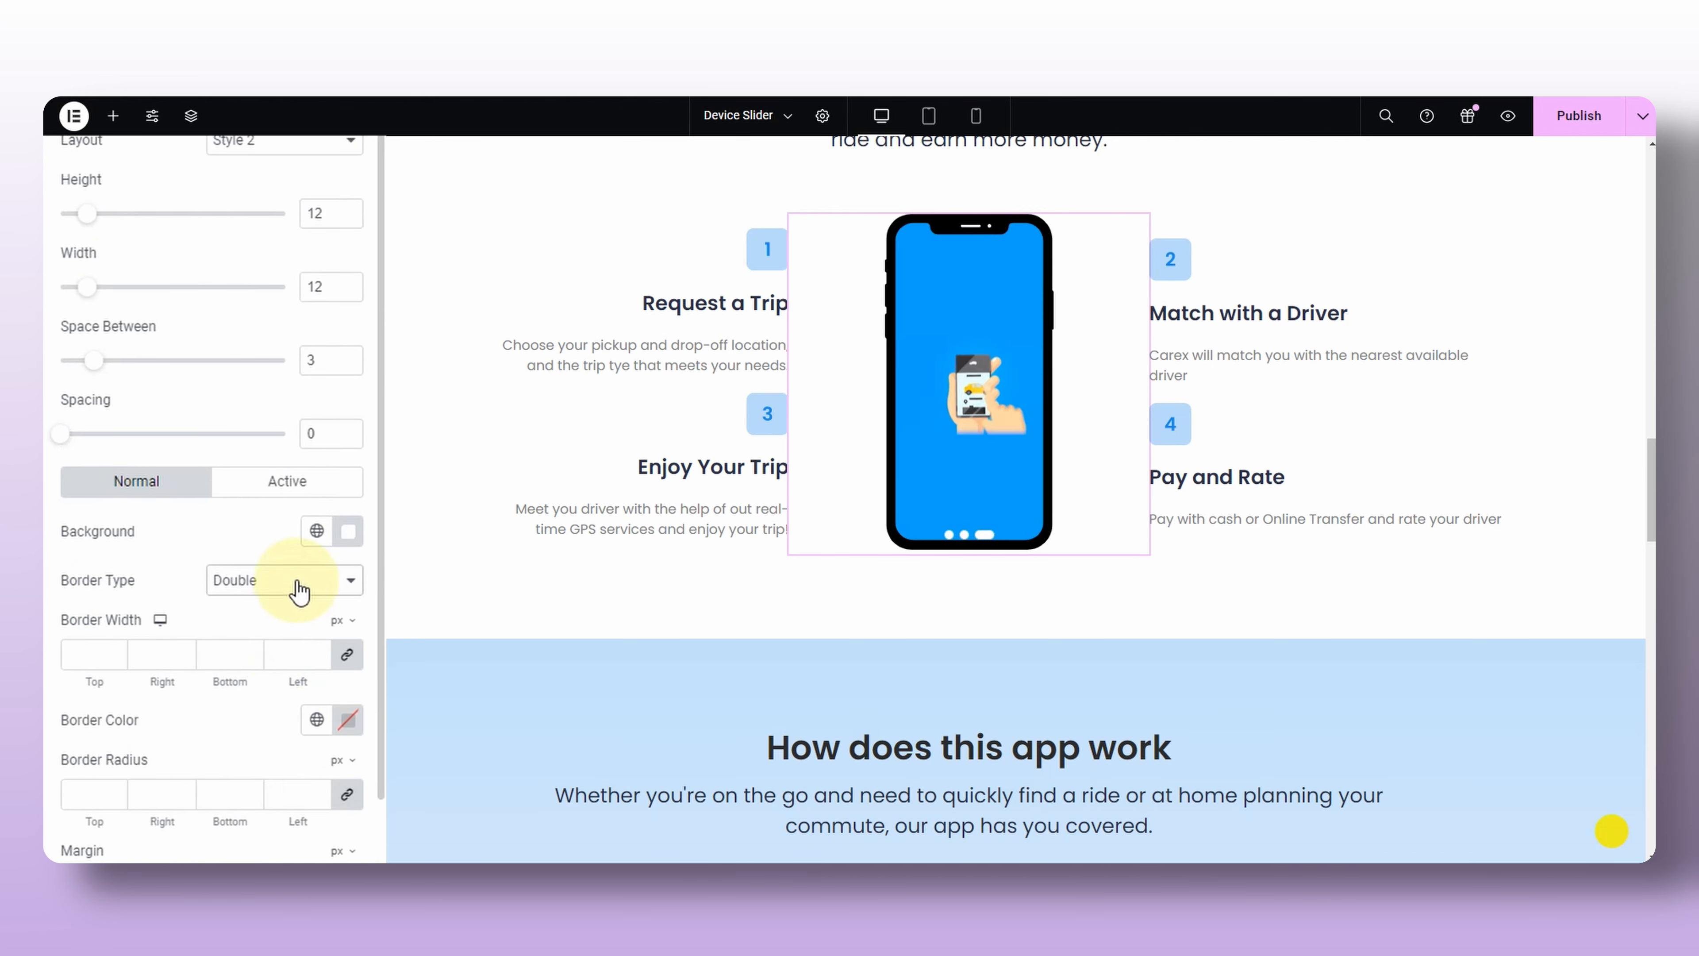
click(295, 583)
click(266, 677)
click(302, 579)
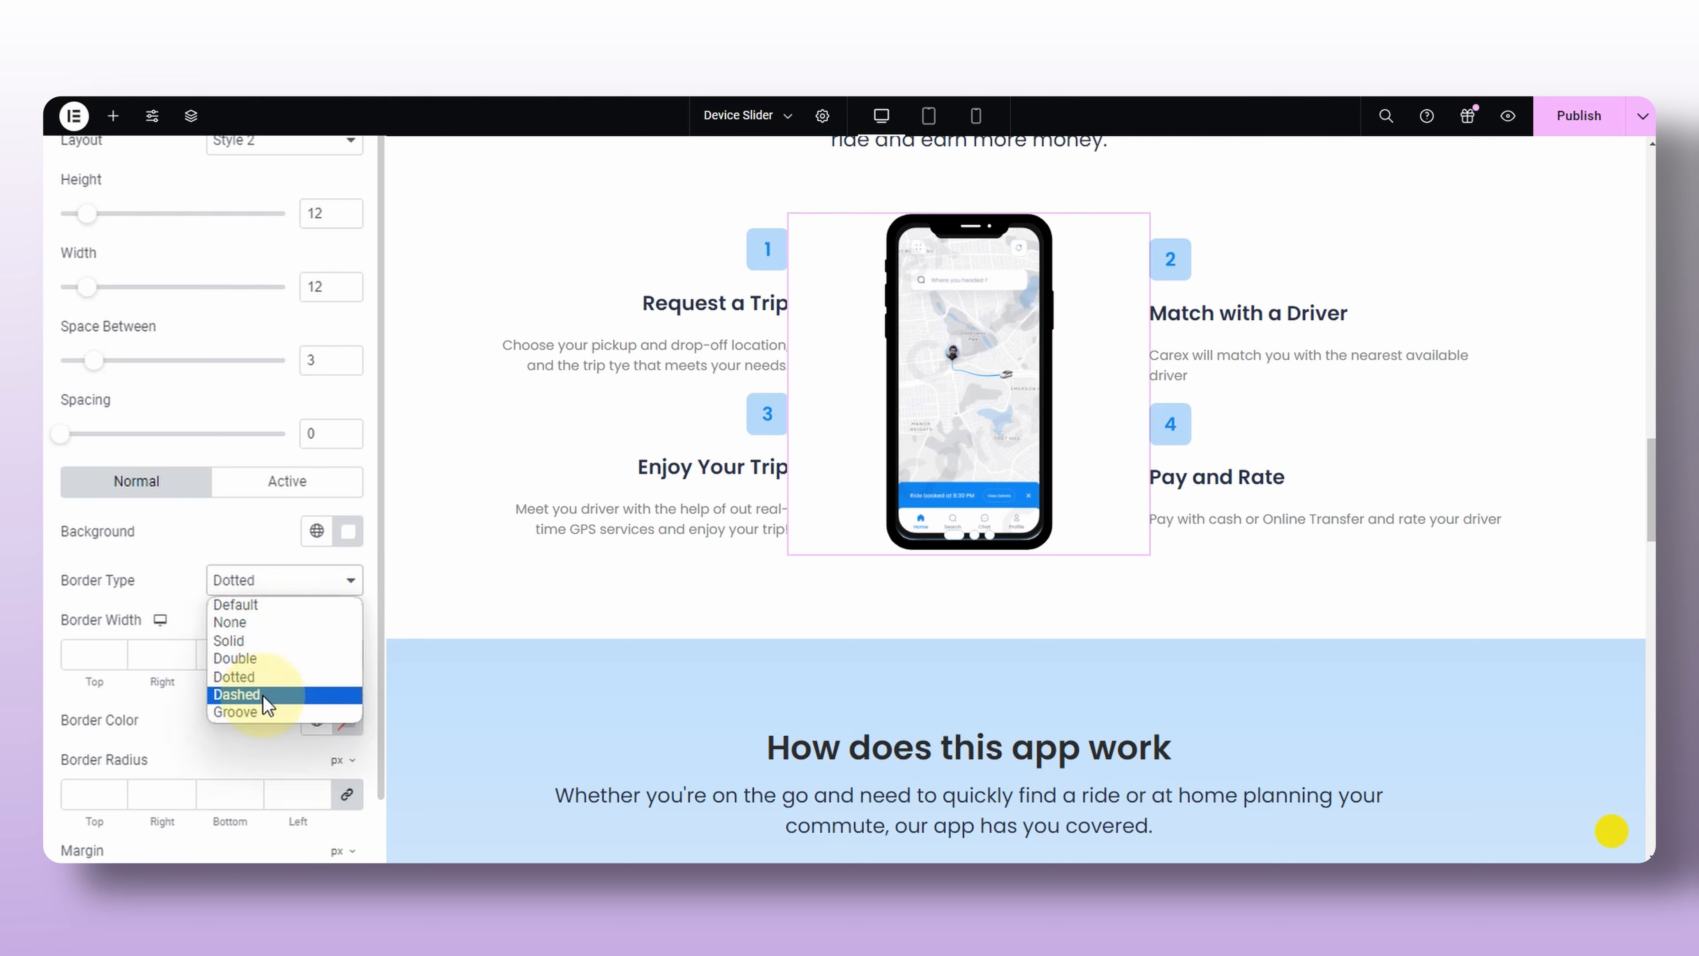
click(262, 694)
click(302, 582)
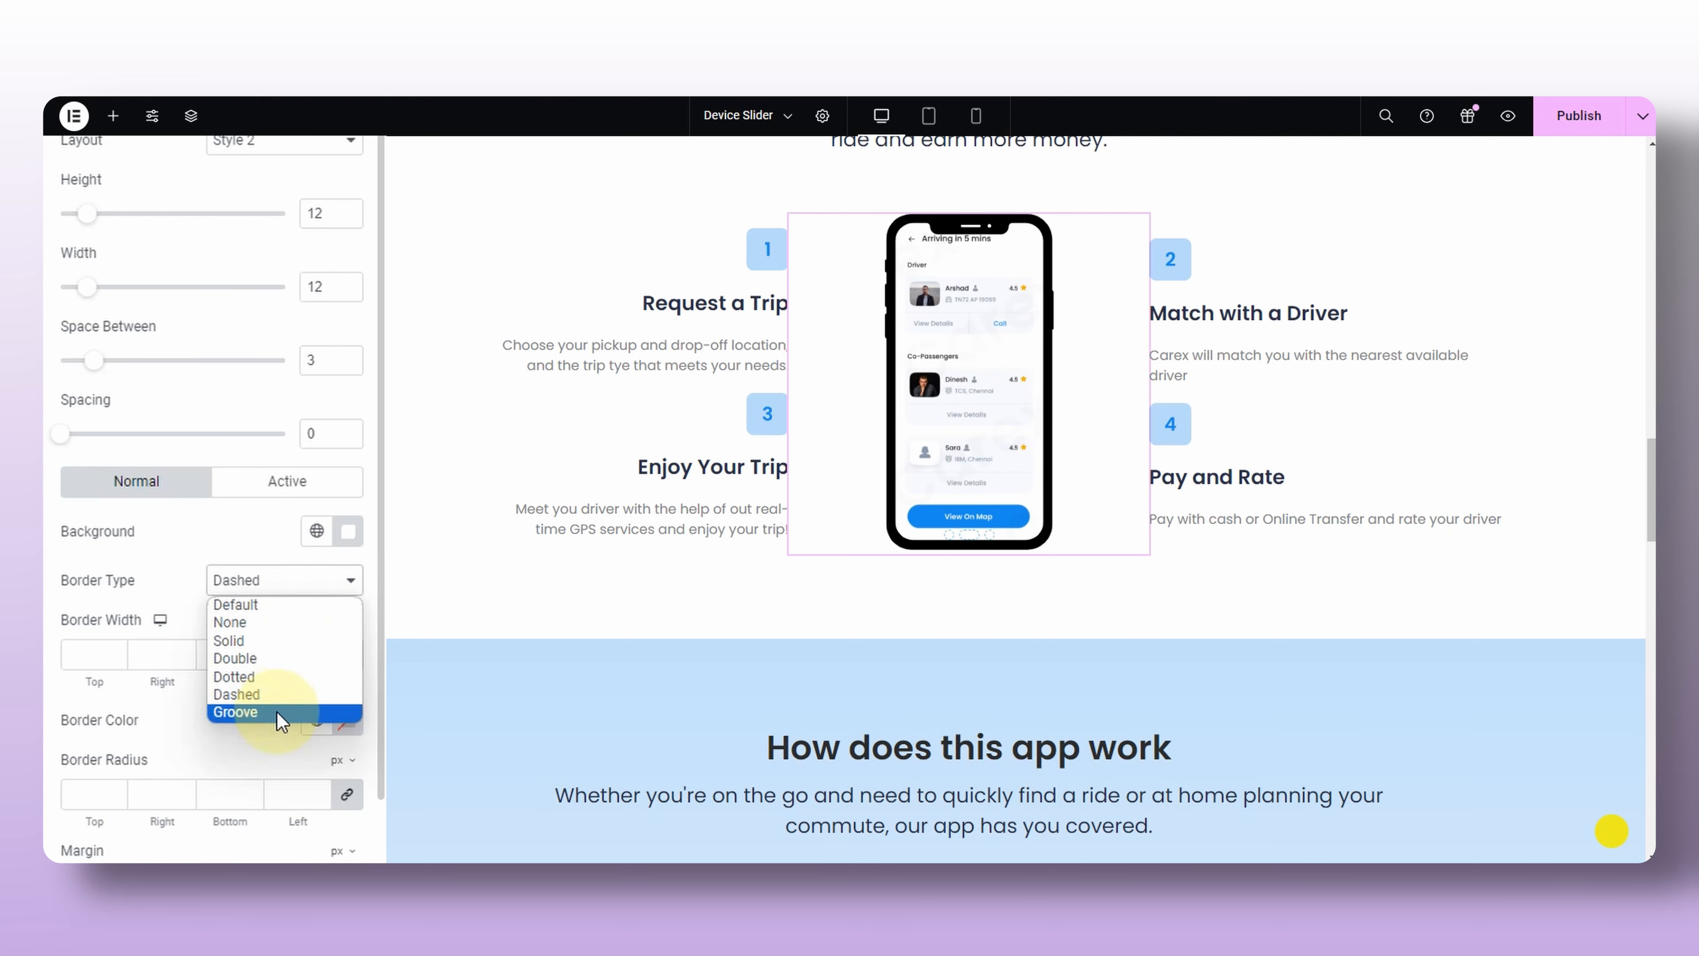
click(277, 711)
click(306, 587)
click(291, 640)
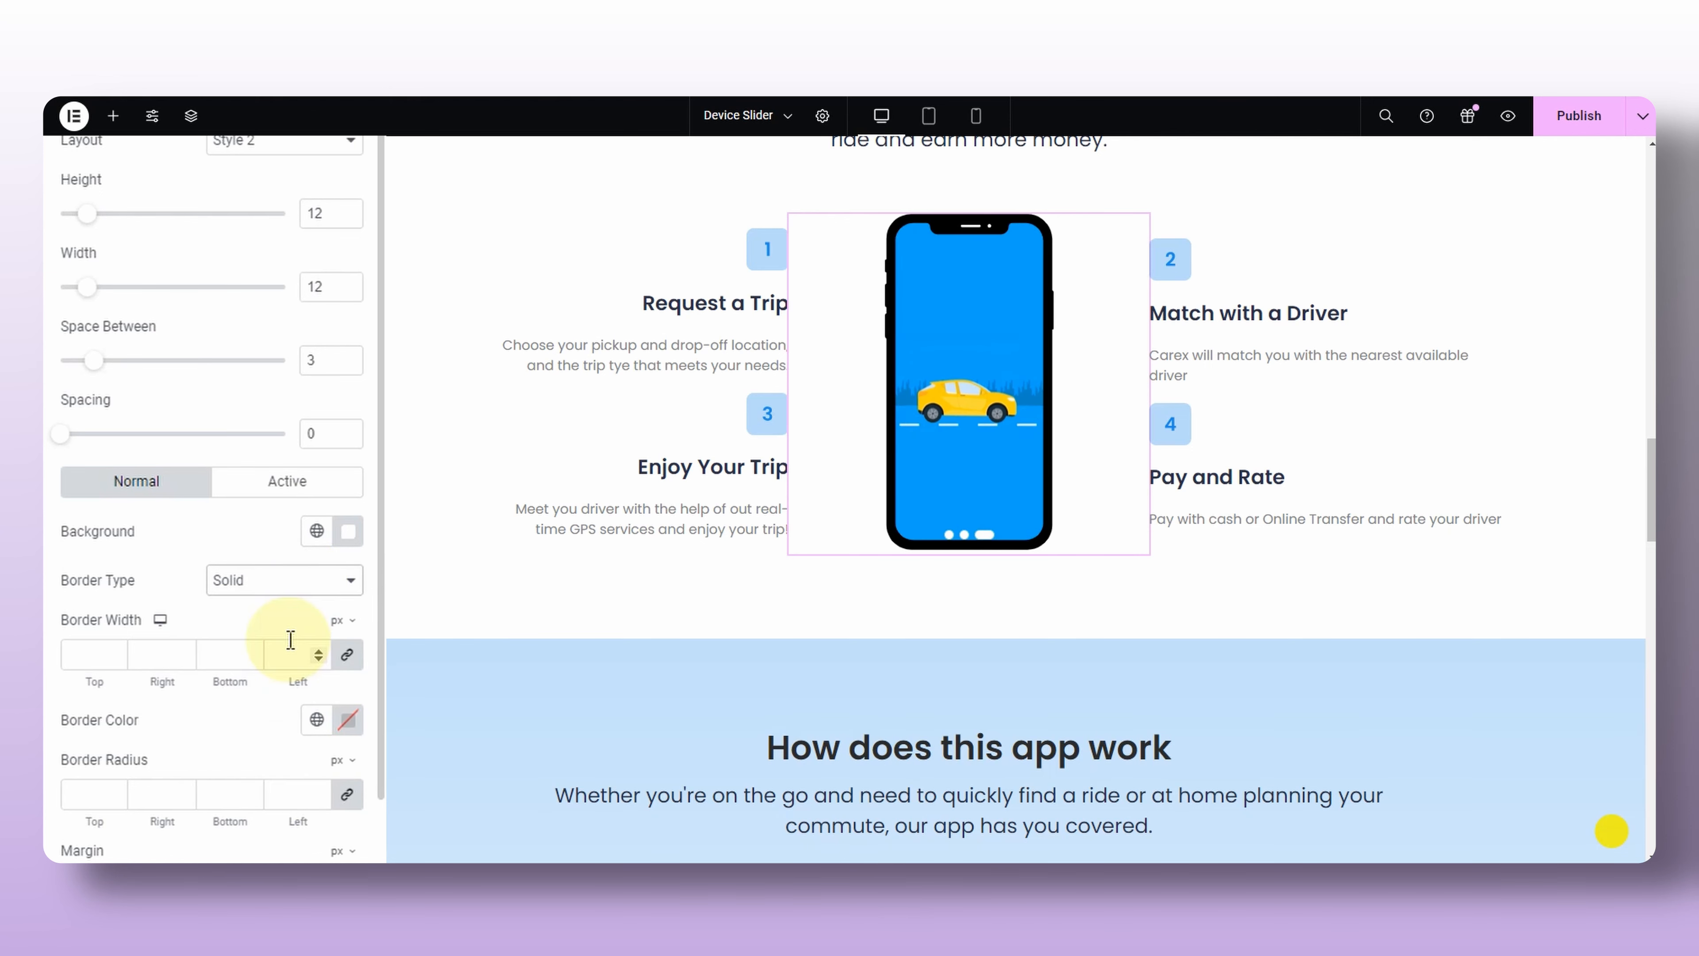
Try linked and per-side border widths on the dots, then relink the sides with a Border Width of 1 px.
click(95, 652)
text(1)
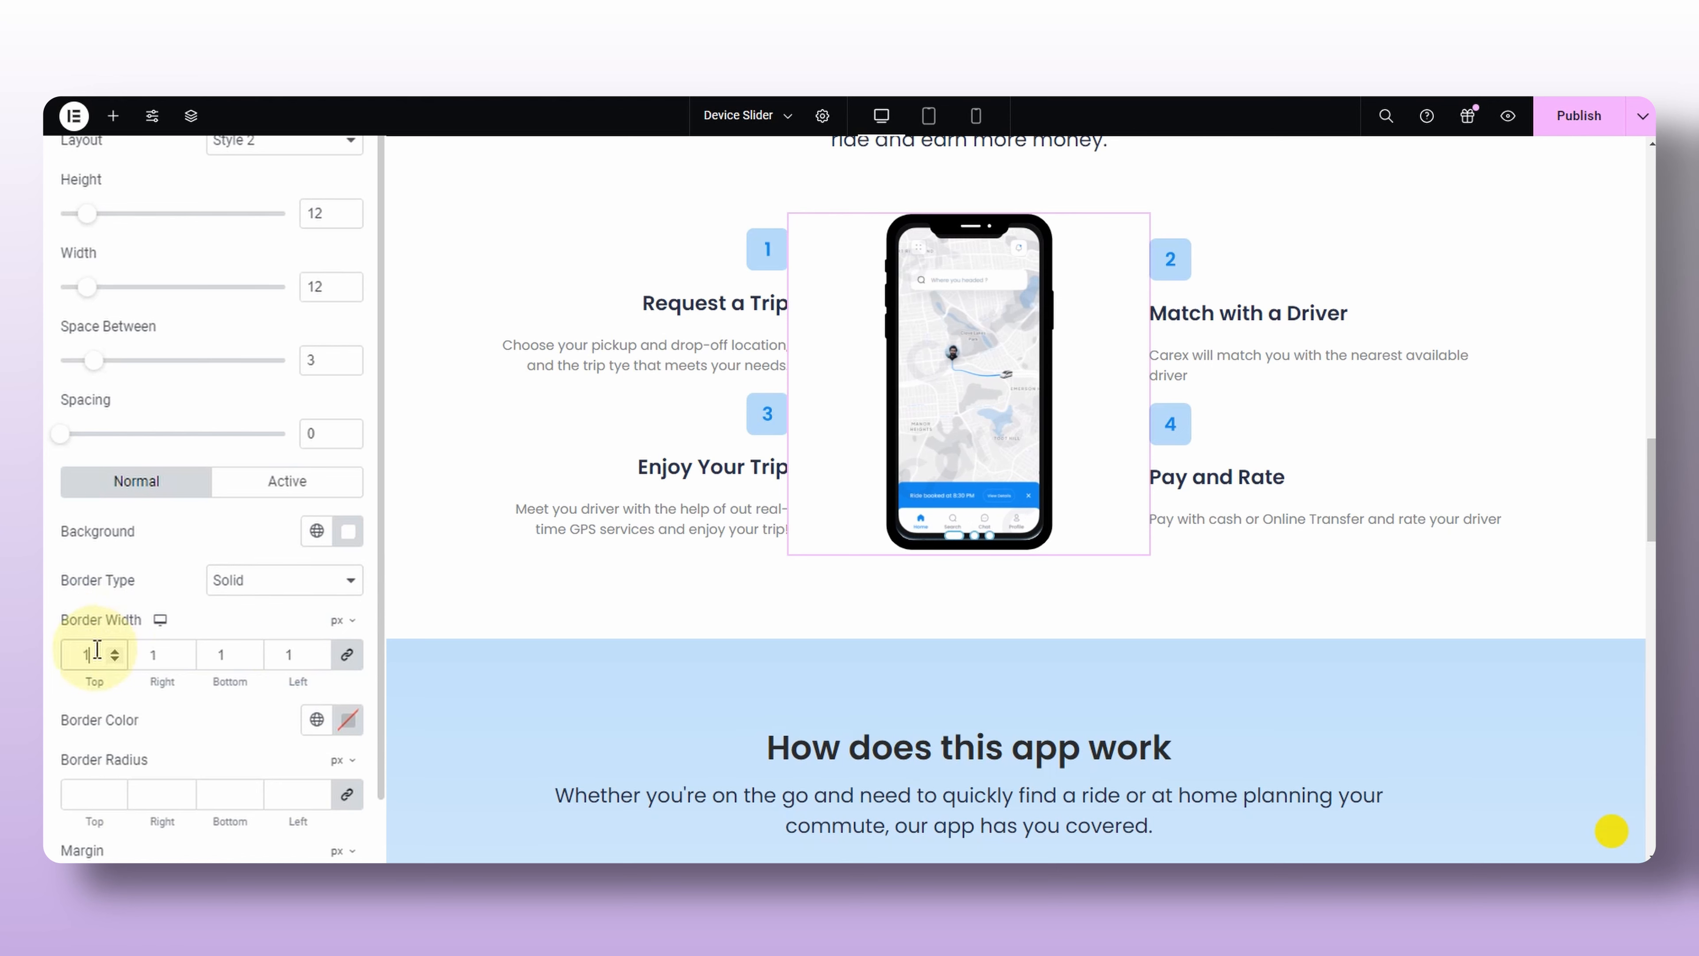
key(Down)
key(Down)
click(285, 654)
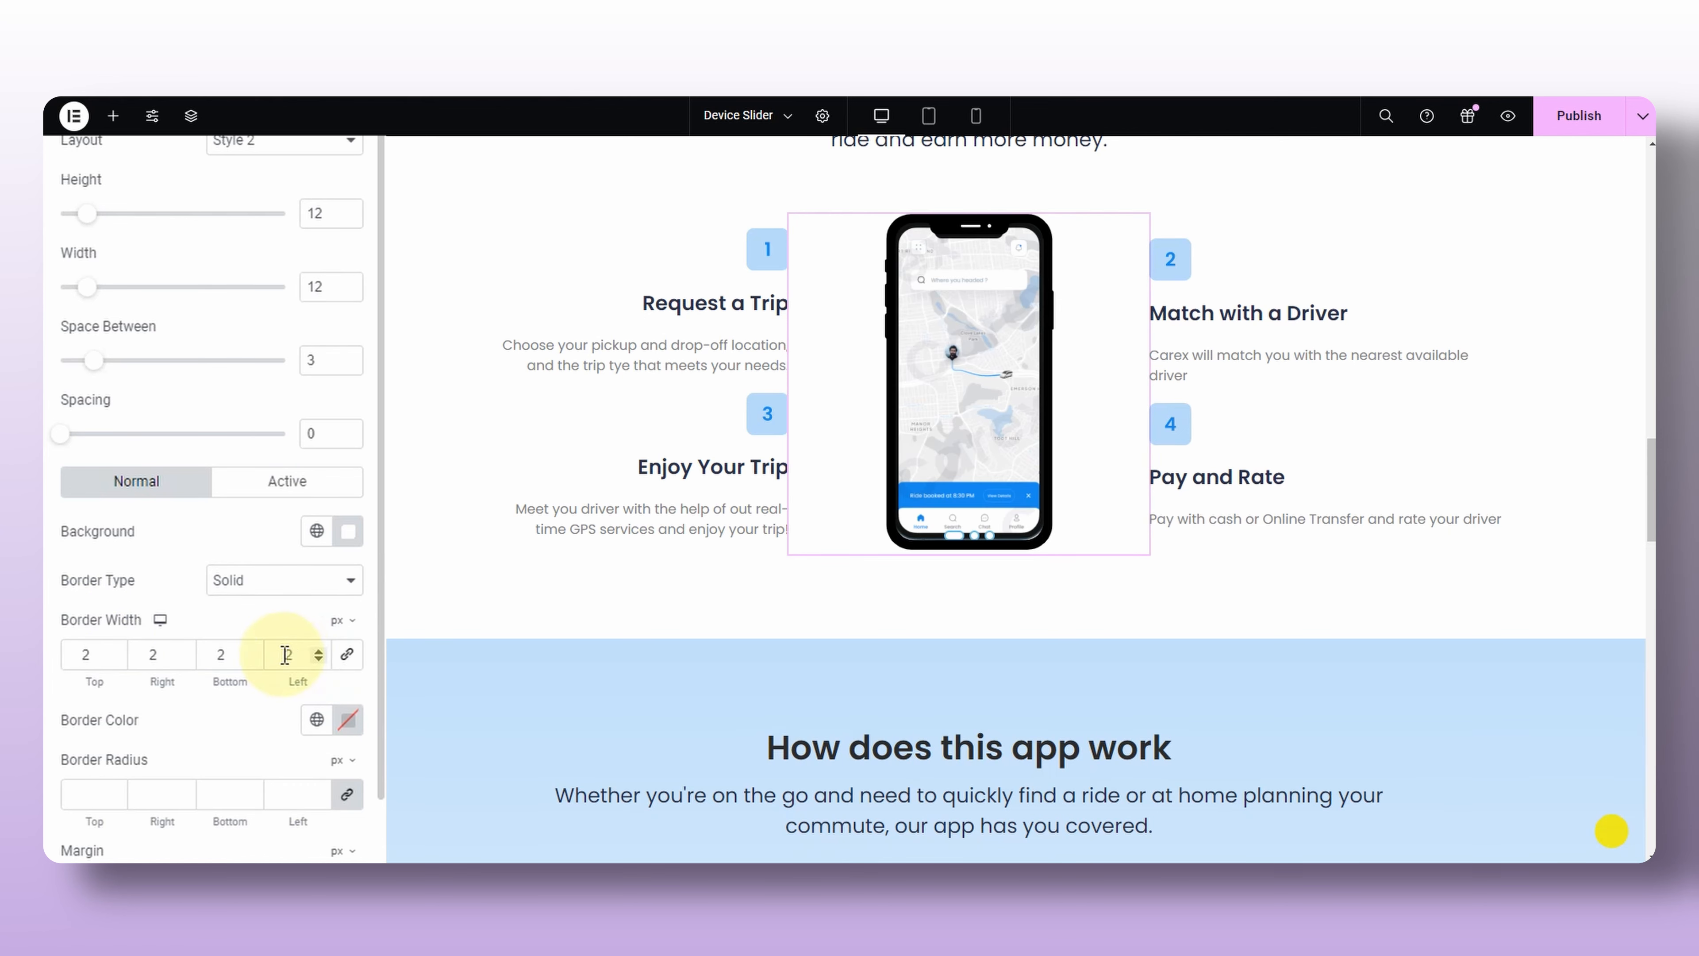
click(85, 655)
key(BackSpace)
text(05)
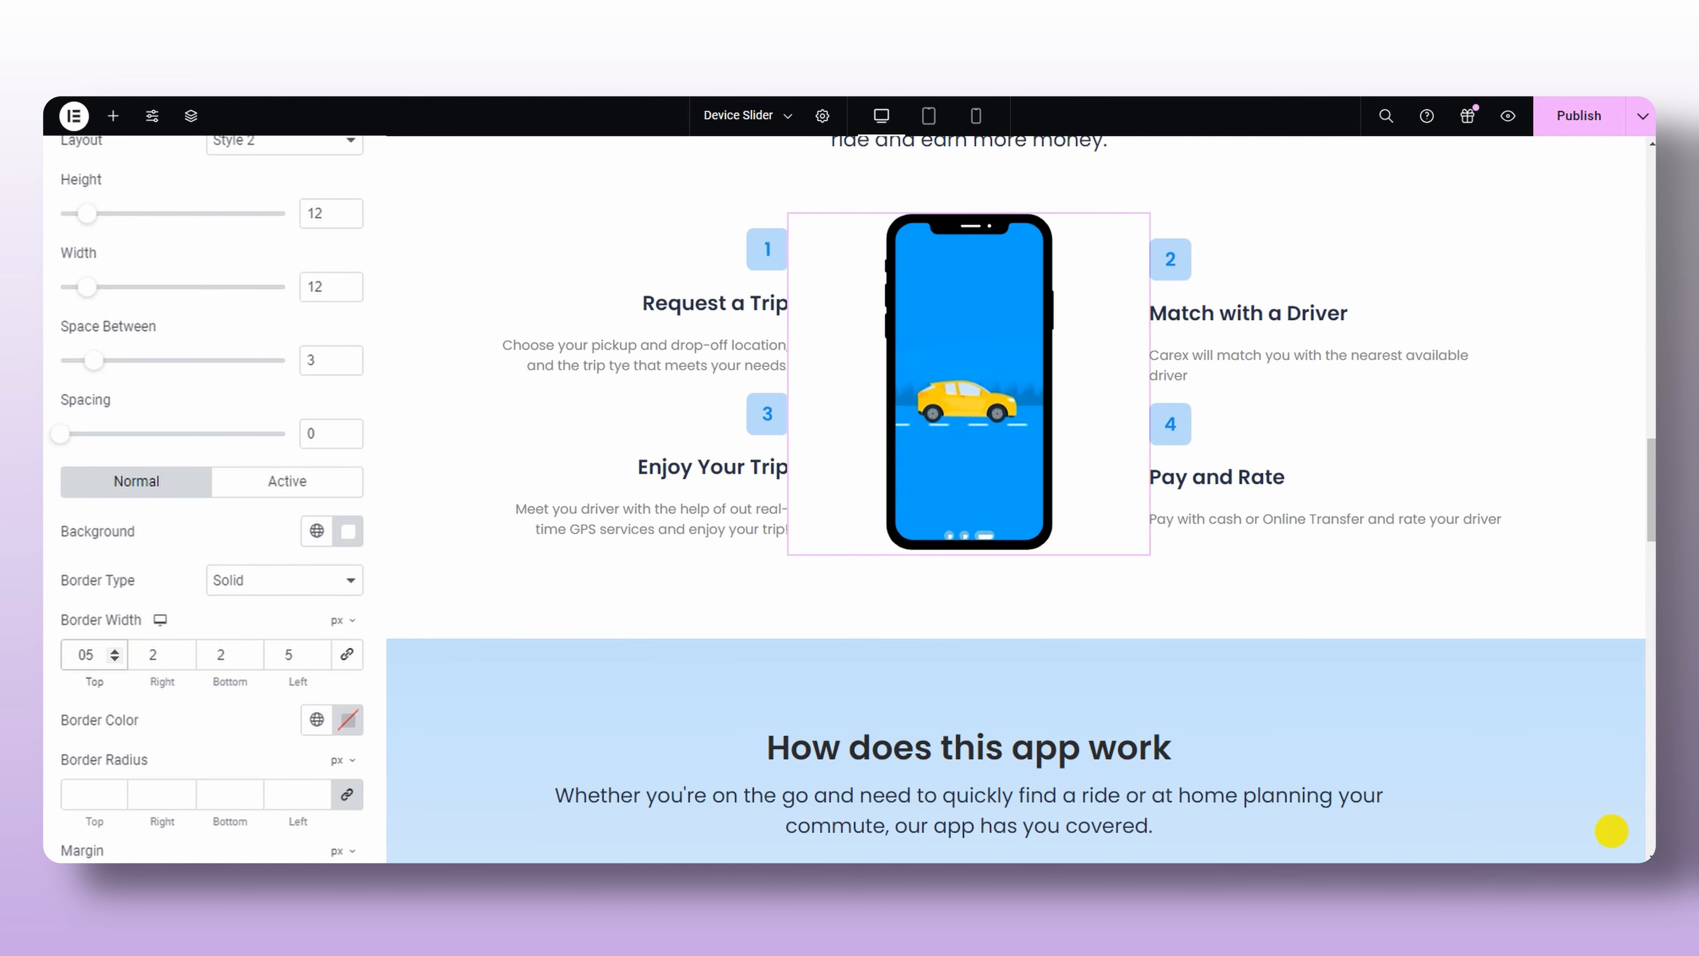
click(346, 654)
Set the dots' Border Color to black (#000000).
scroll(180, 657, down, 1)
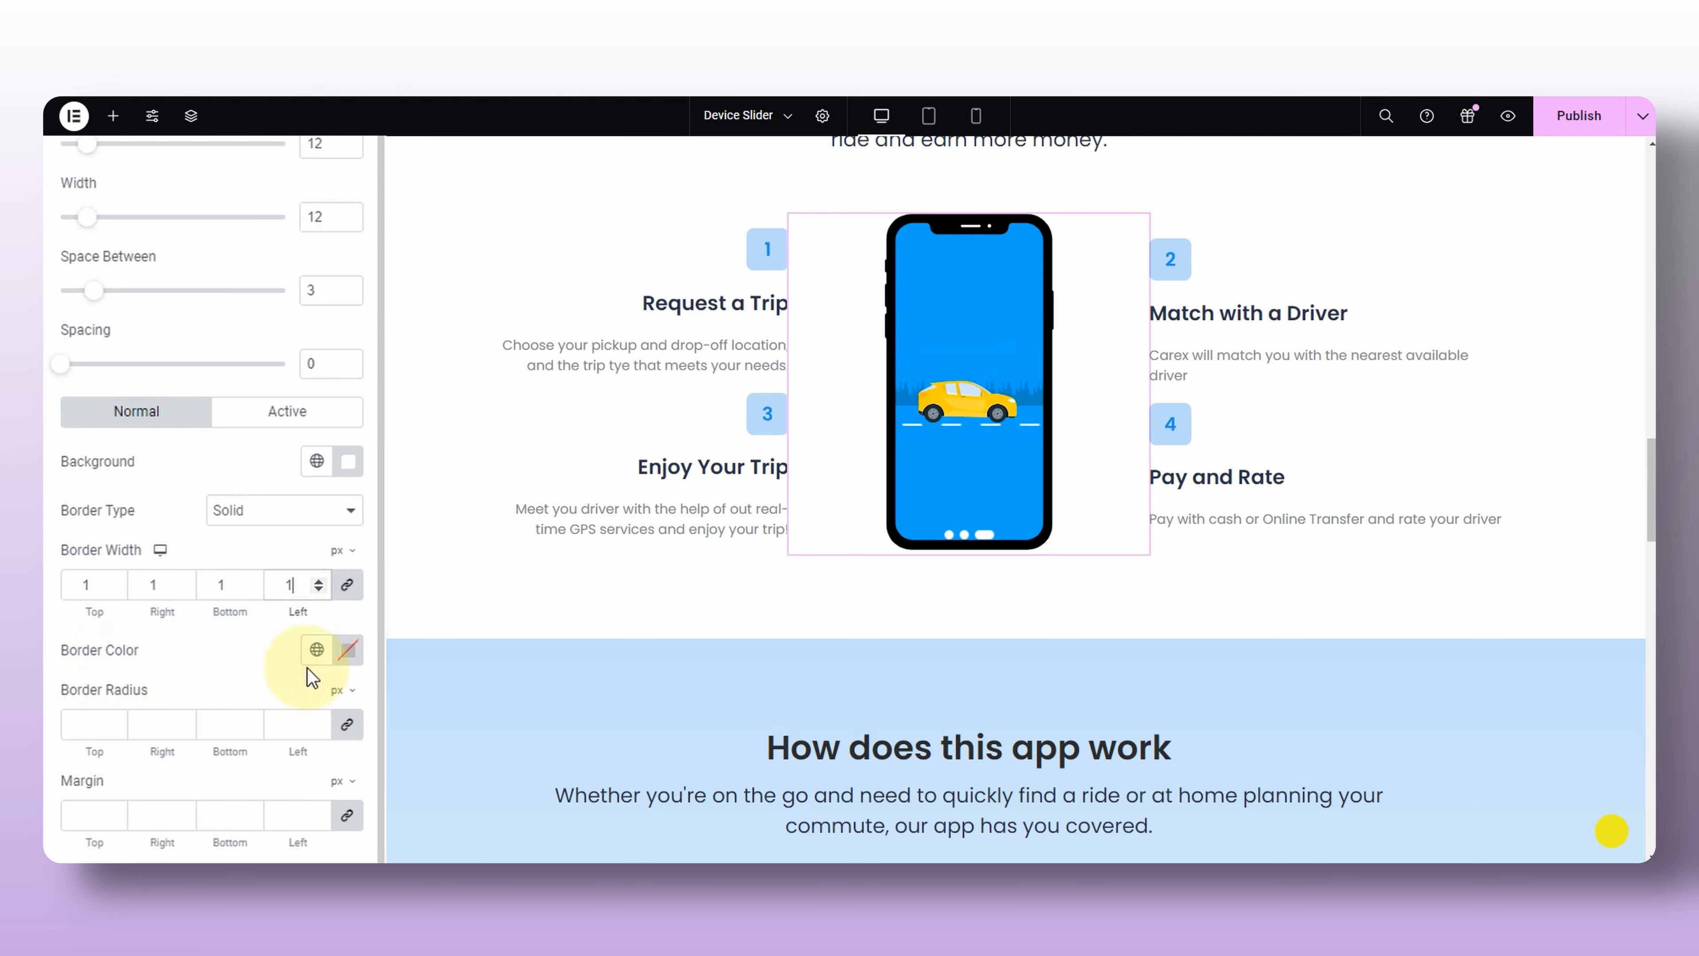
click(347, 650)
click(451, 381)
drag(451, 381, 209, 530)
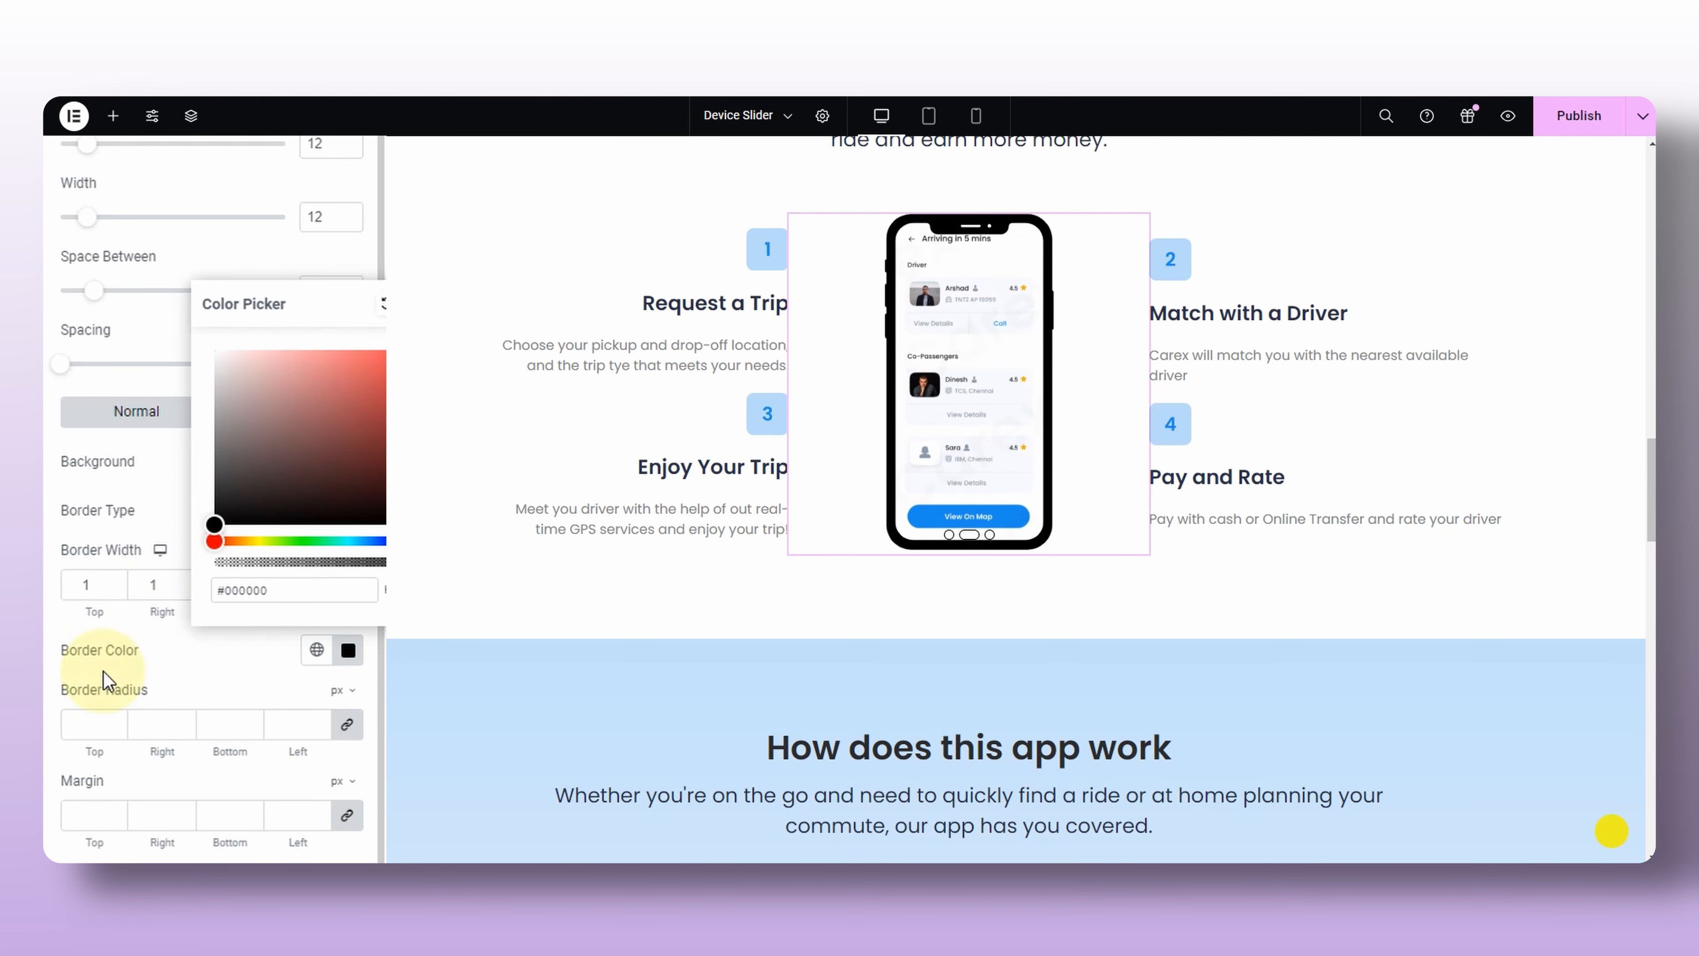
Try a linked Border Radius of 10 px on the normal-state dots, then set all sides to 50 px.
click(102, 673)
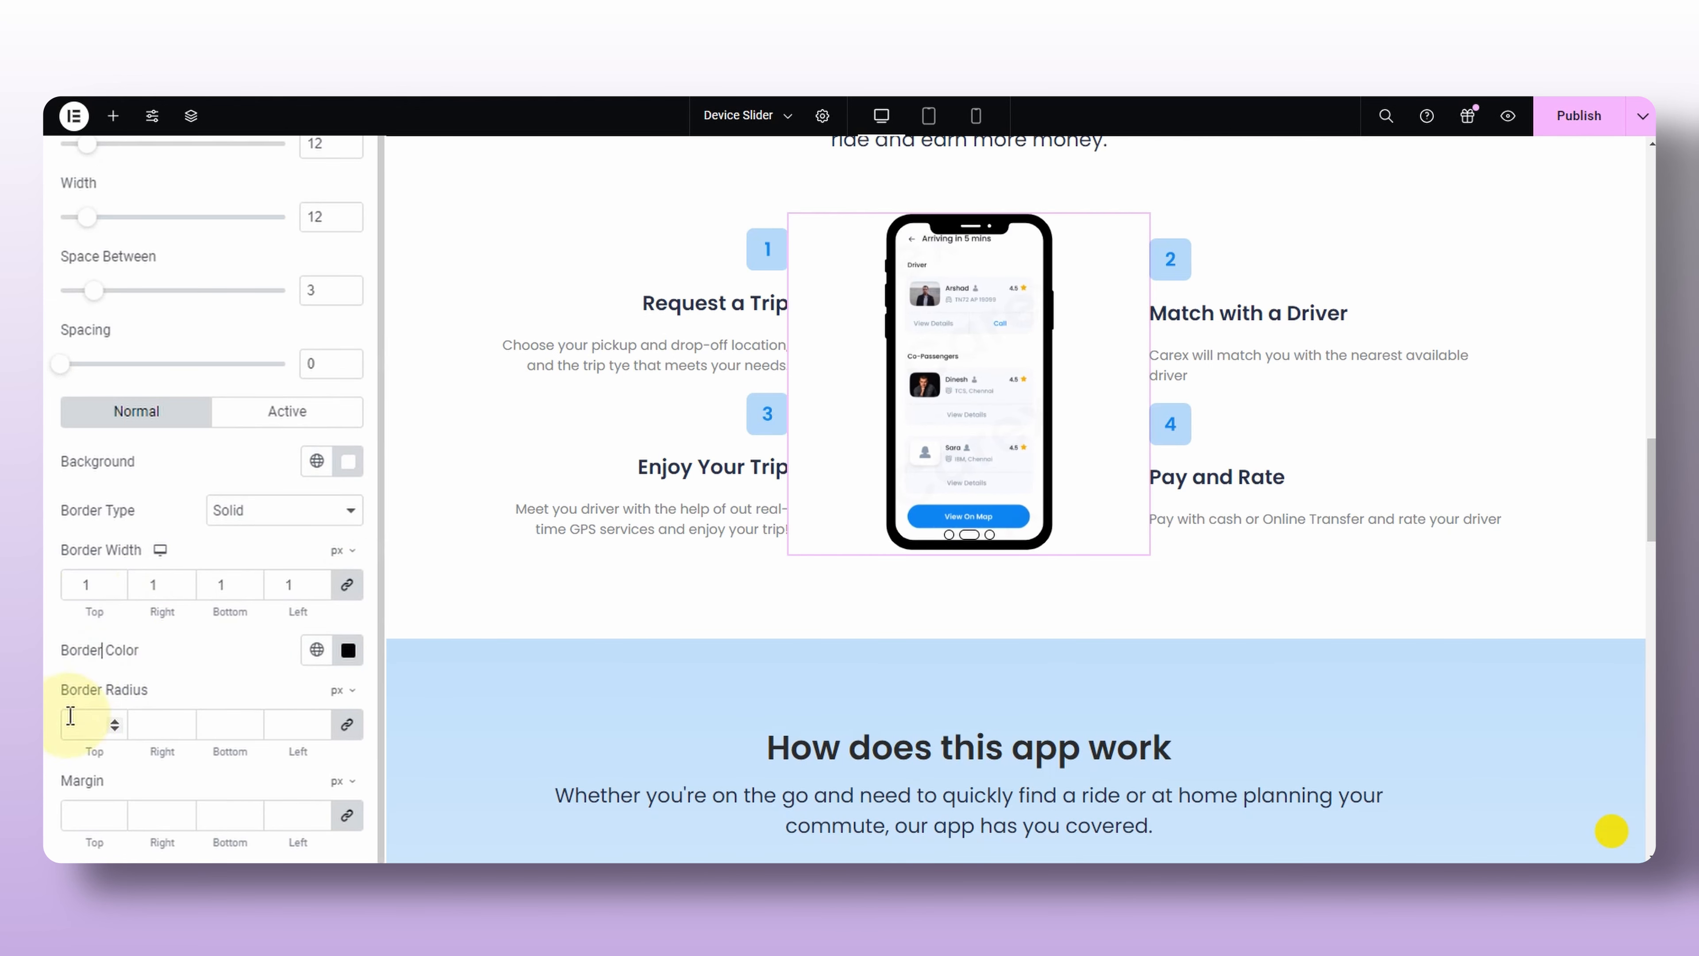
key(BackSpace)
text(10)
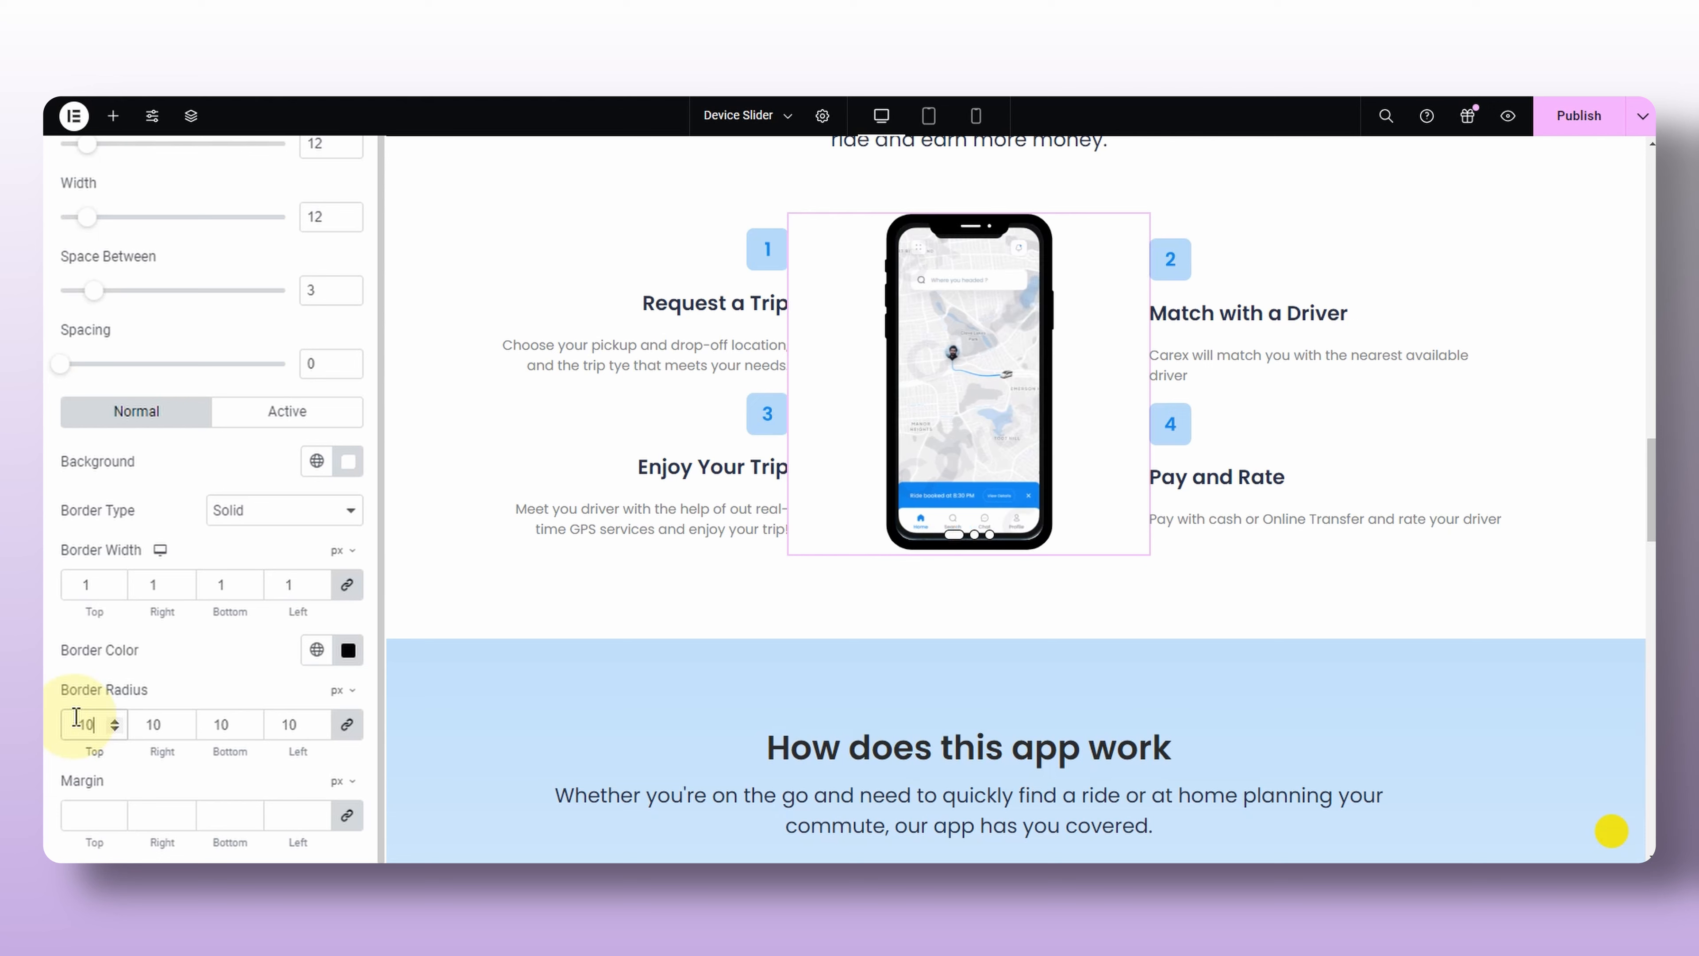
key(BackSpace)
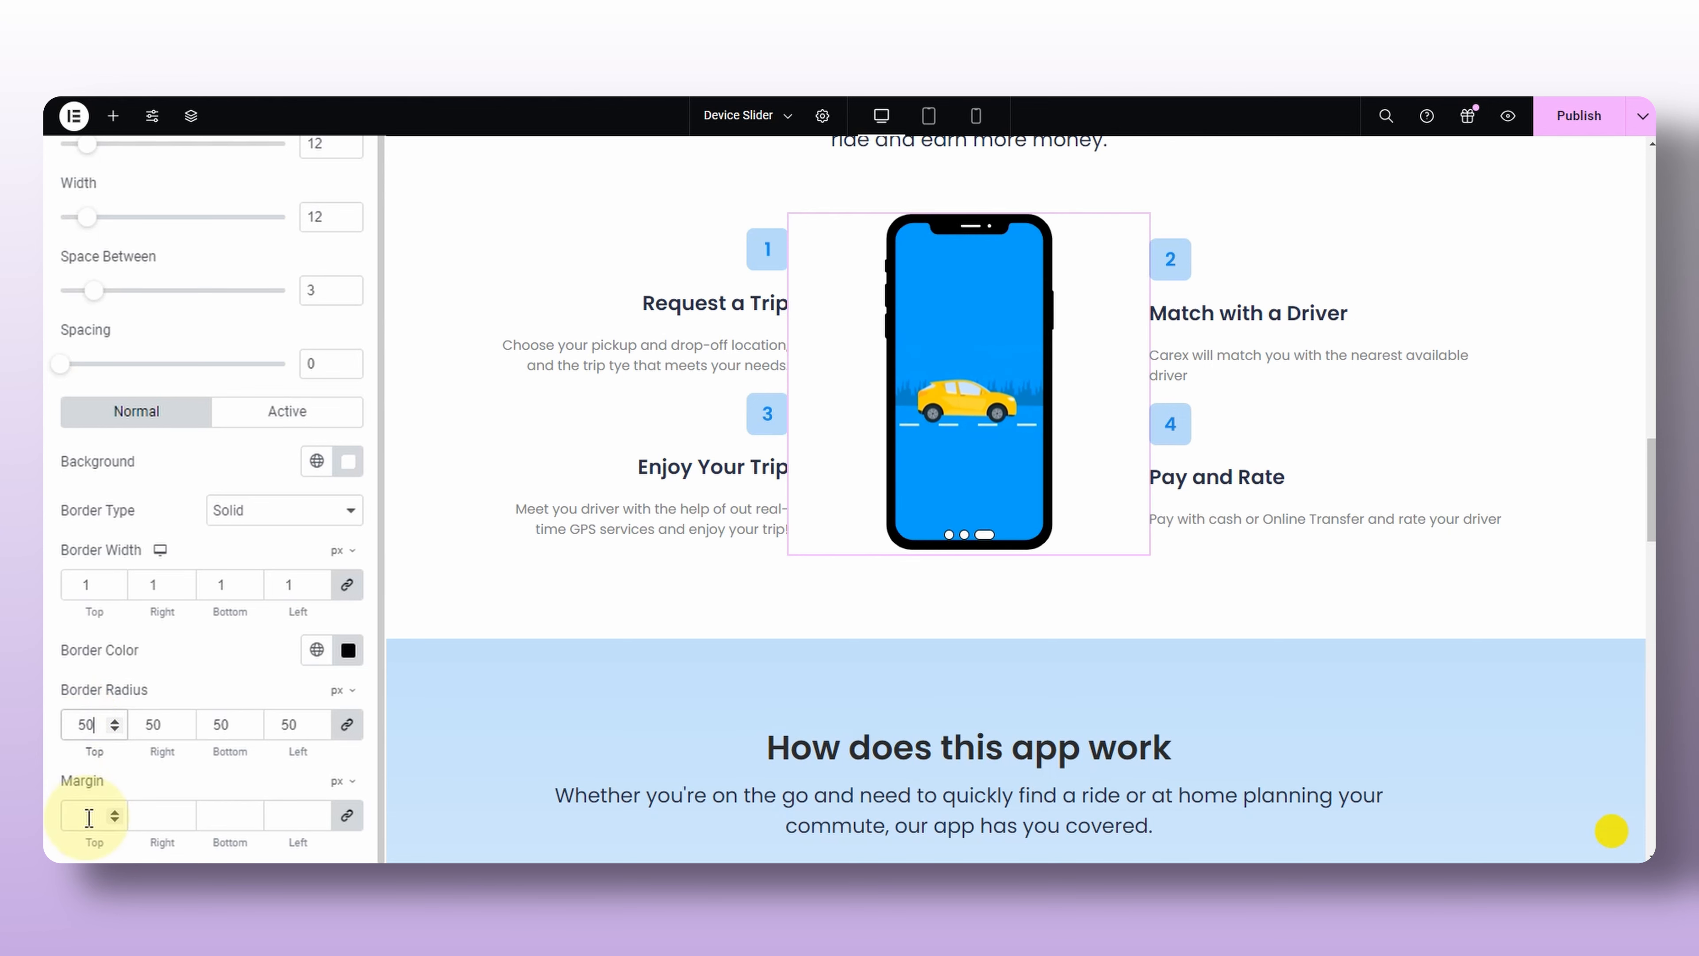
Try larger linked margins on the dots, then set the Margin to 0 px on all sides.
click(112, 812)
click(113, 812)
click(112, 812)
click(113, 812)
click(113, 819)
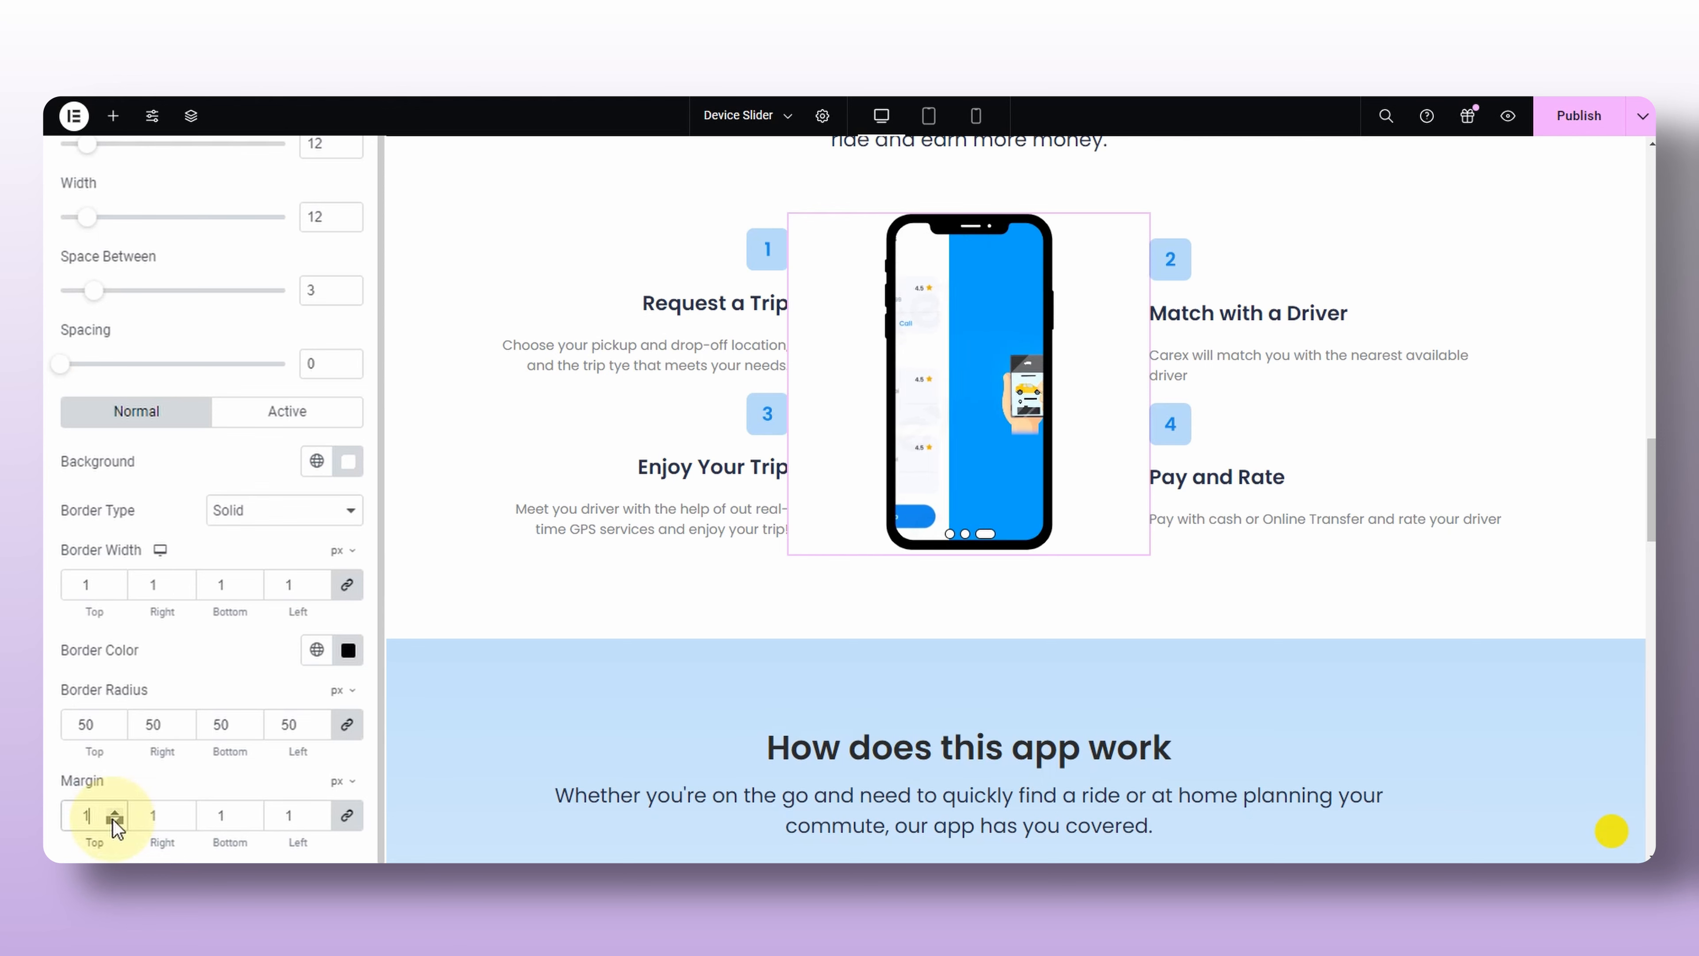
click(113, 819)
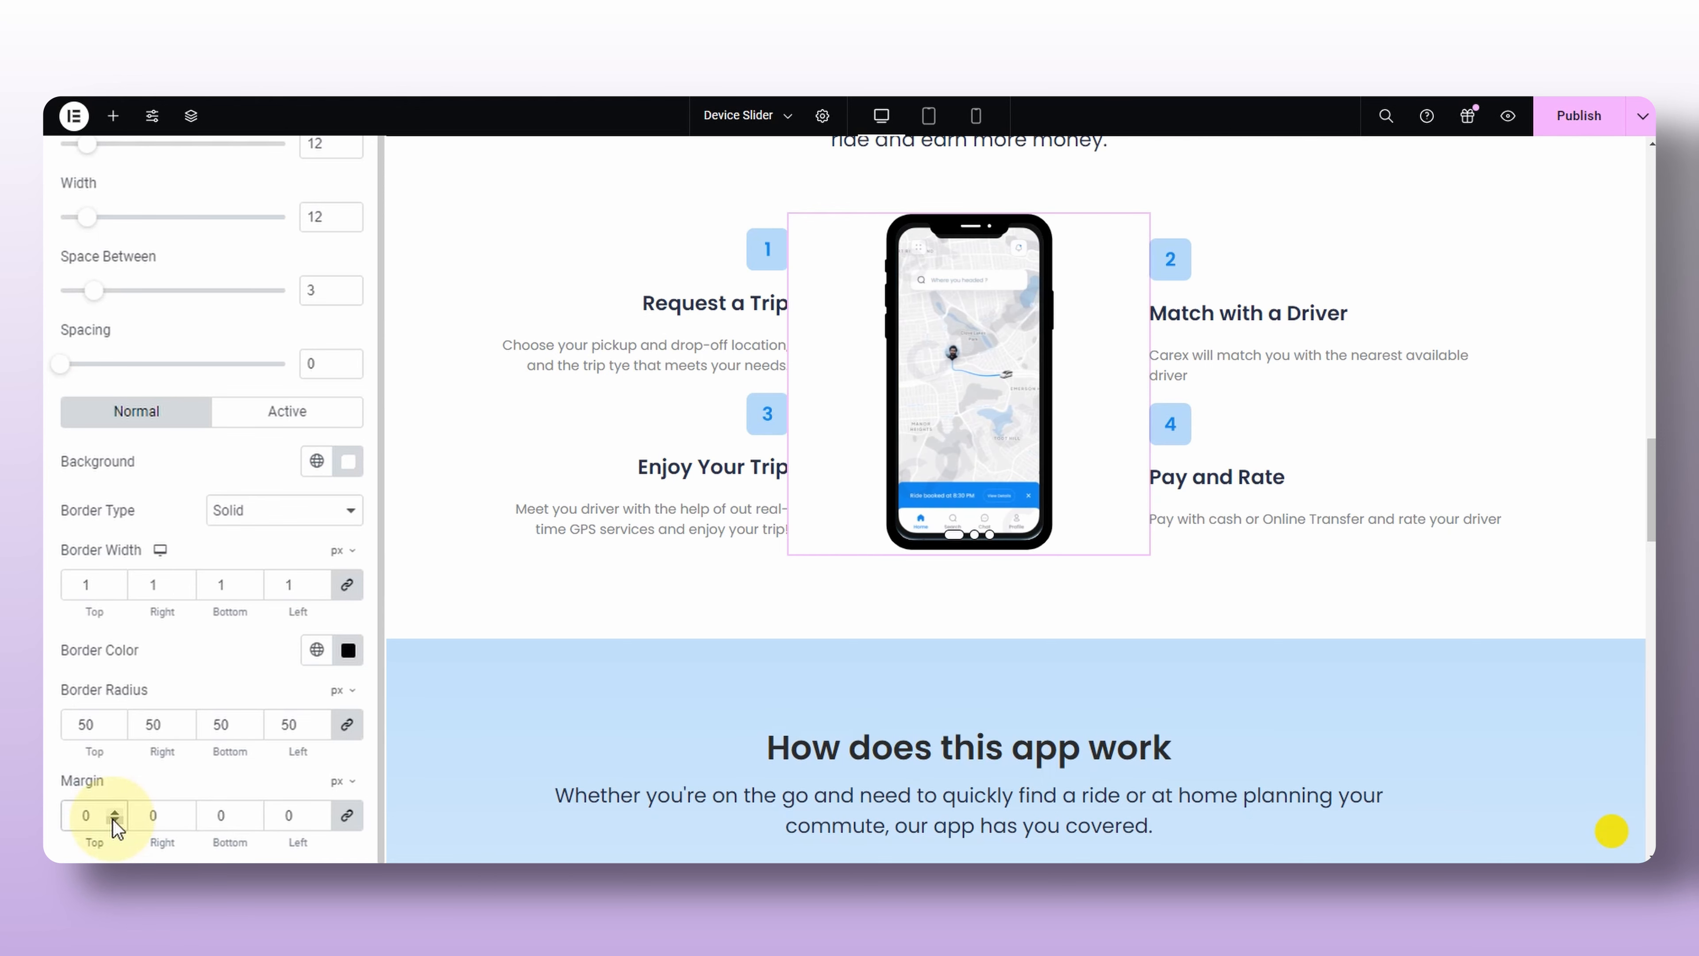
Set the active dot's background to black and its border color to light grey #ECECEC.
click(231, 420)
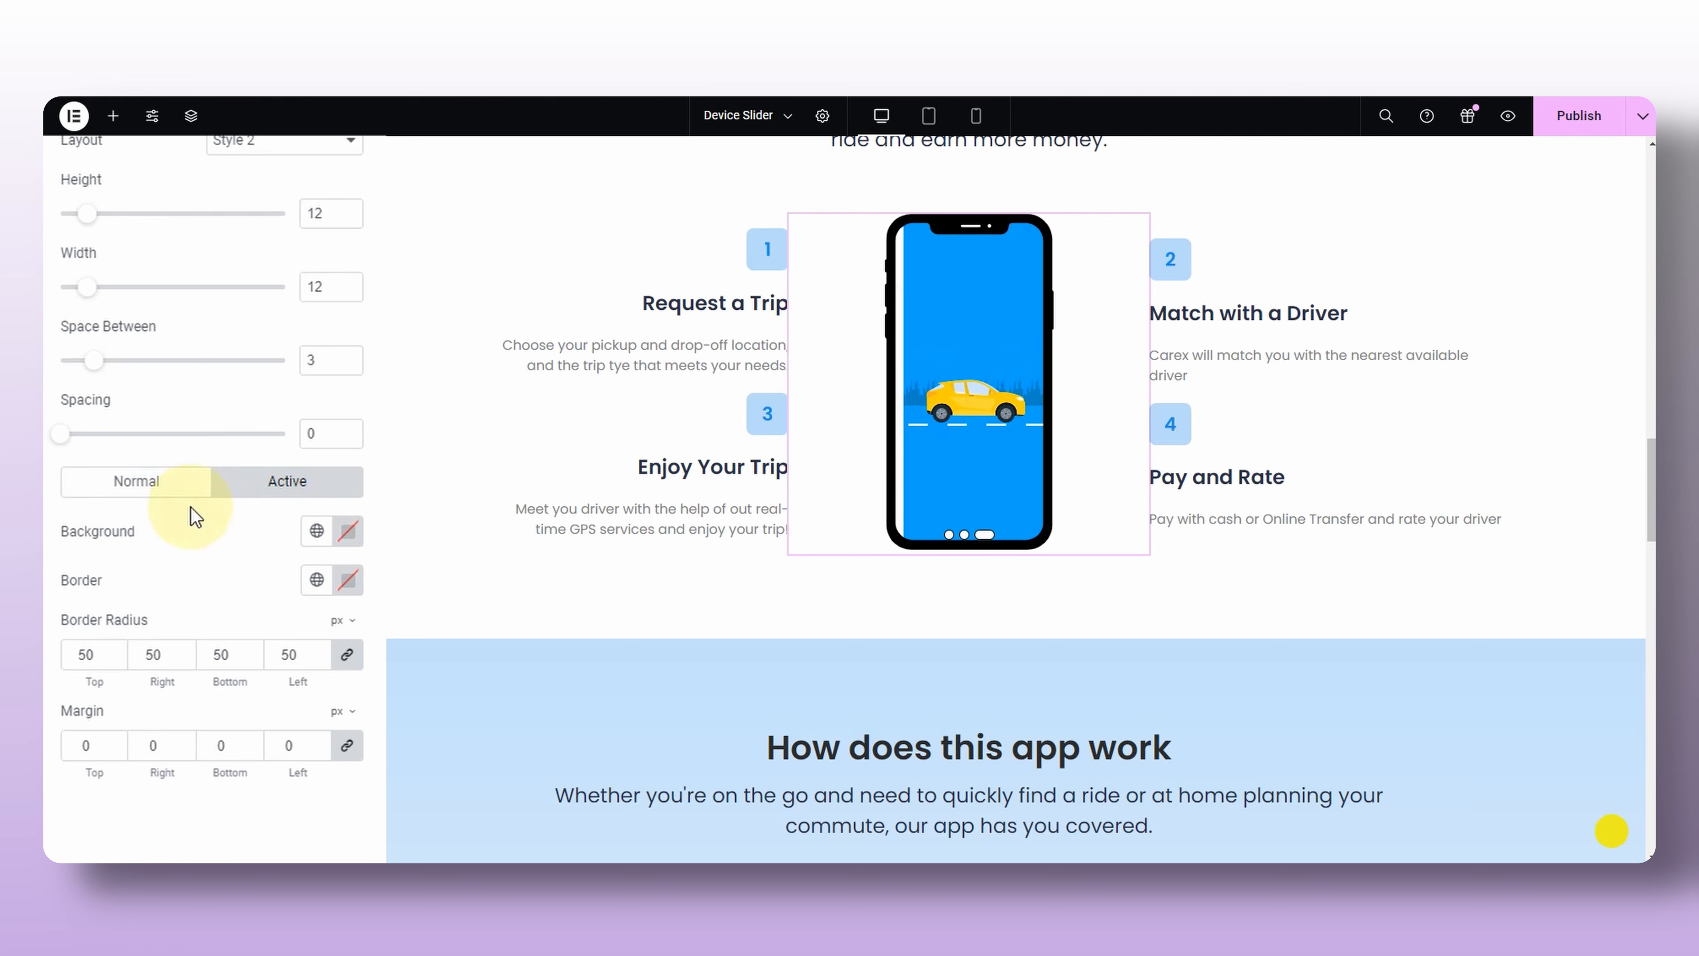
click(347, 531)
click(347, 580)
drag(248, 317, 156, 293)
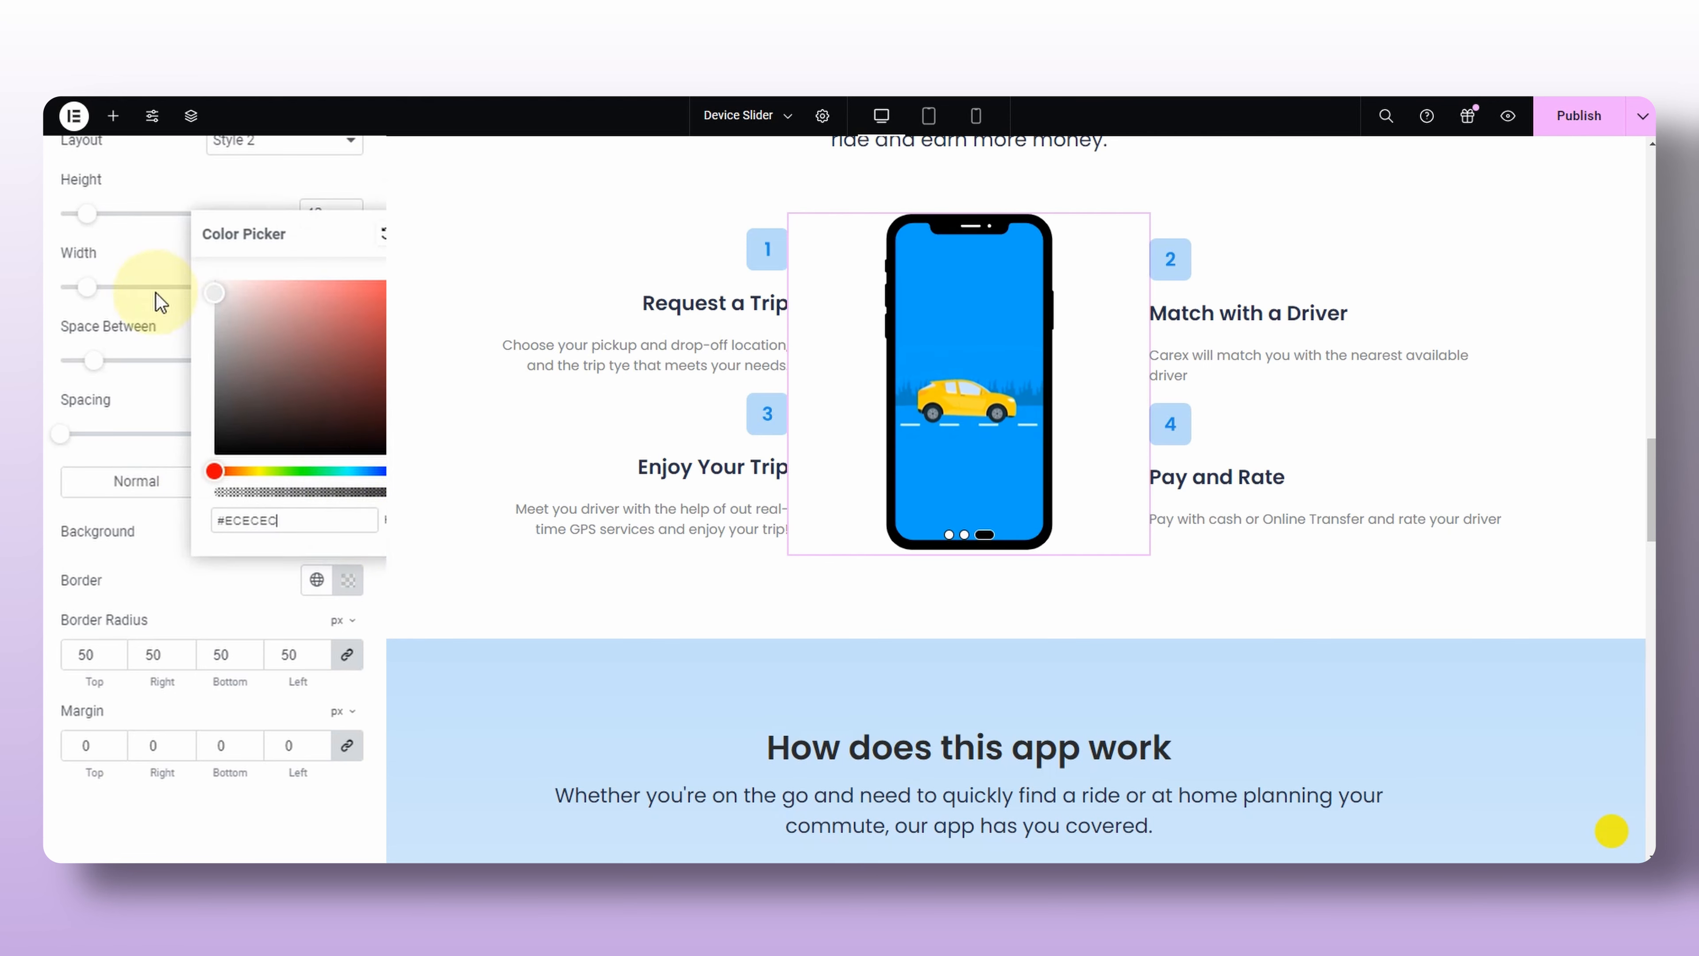
click(209, 574)
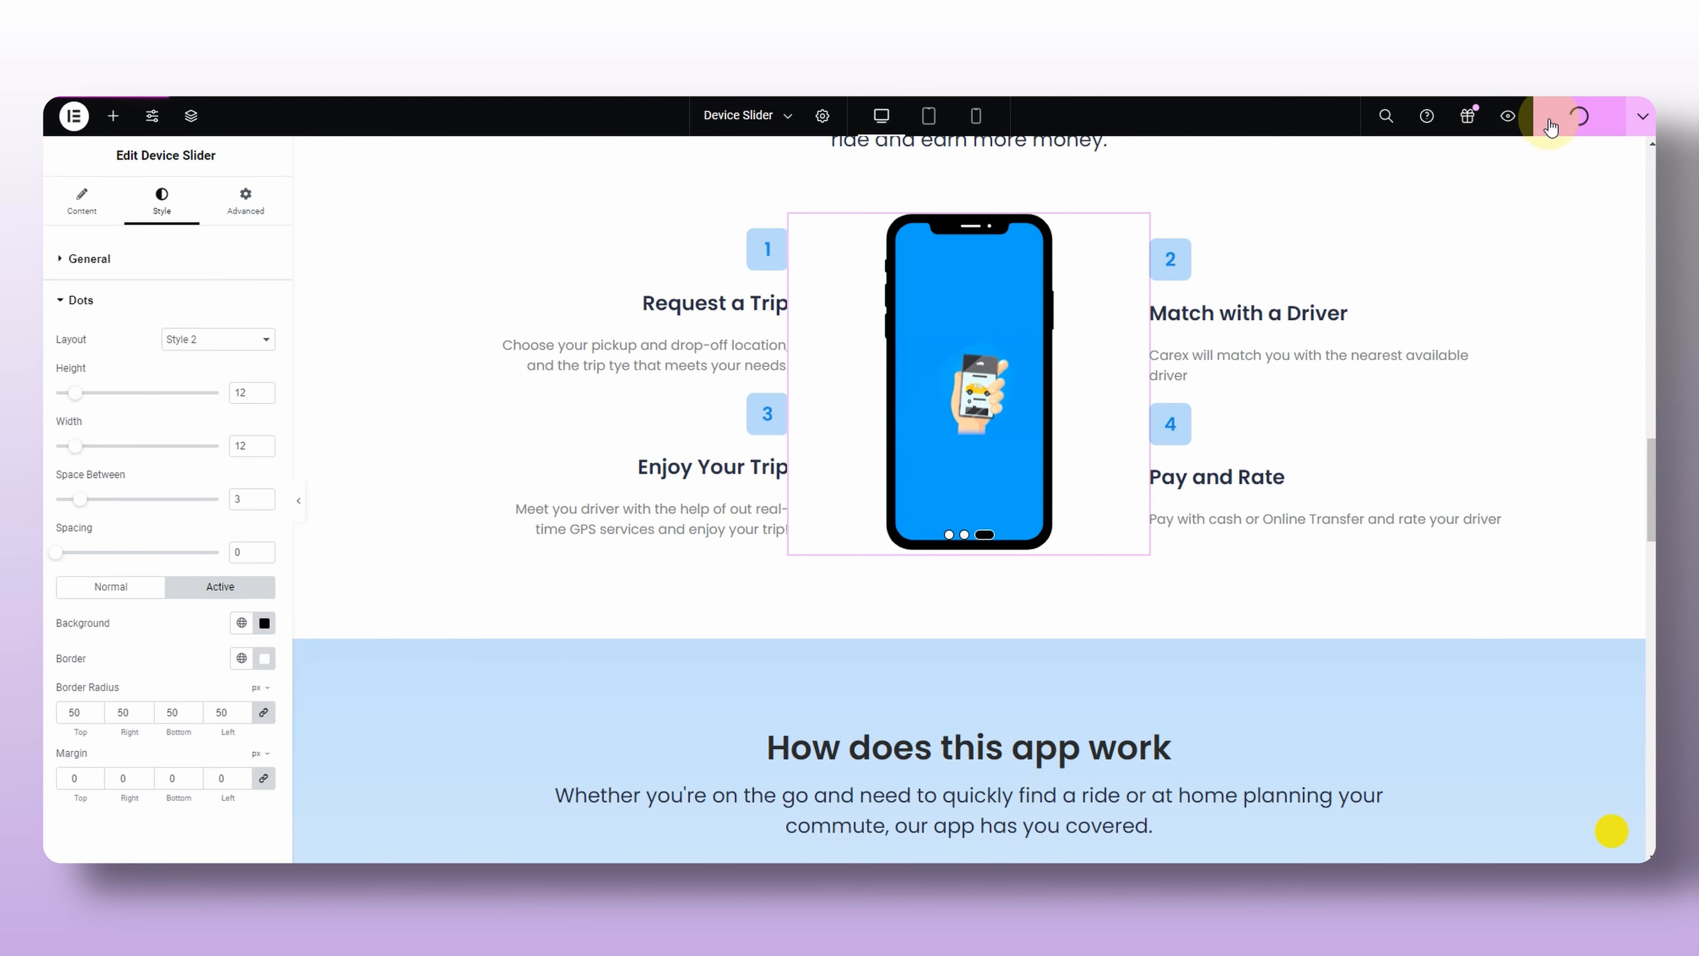
Publish the page and preview it to check the finished slider.
click(1578, 115)
click(1506, 117)
scroll(1472, 178, down, 15)
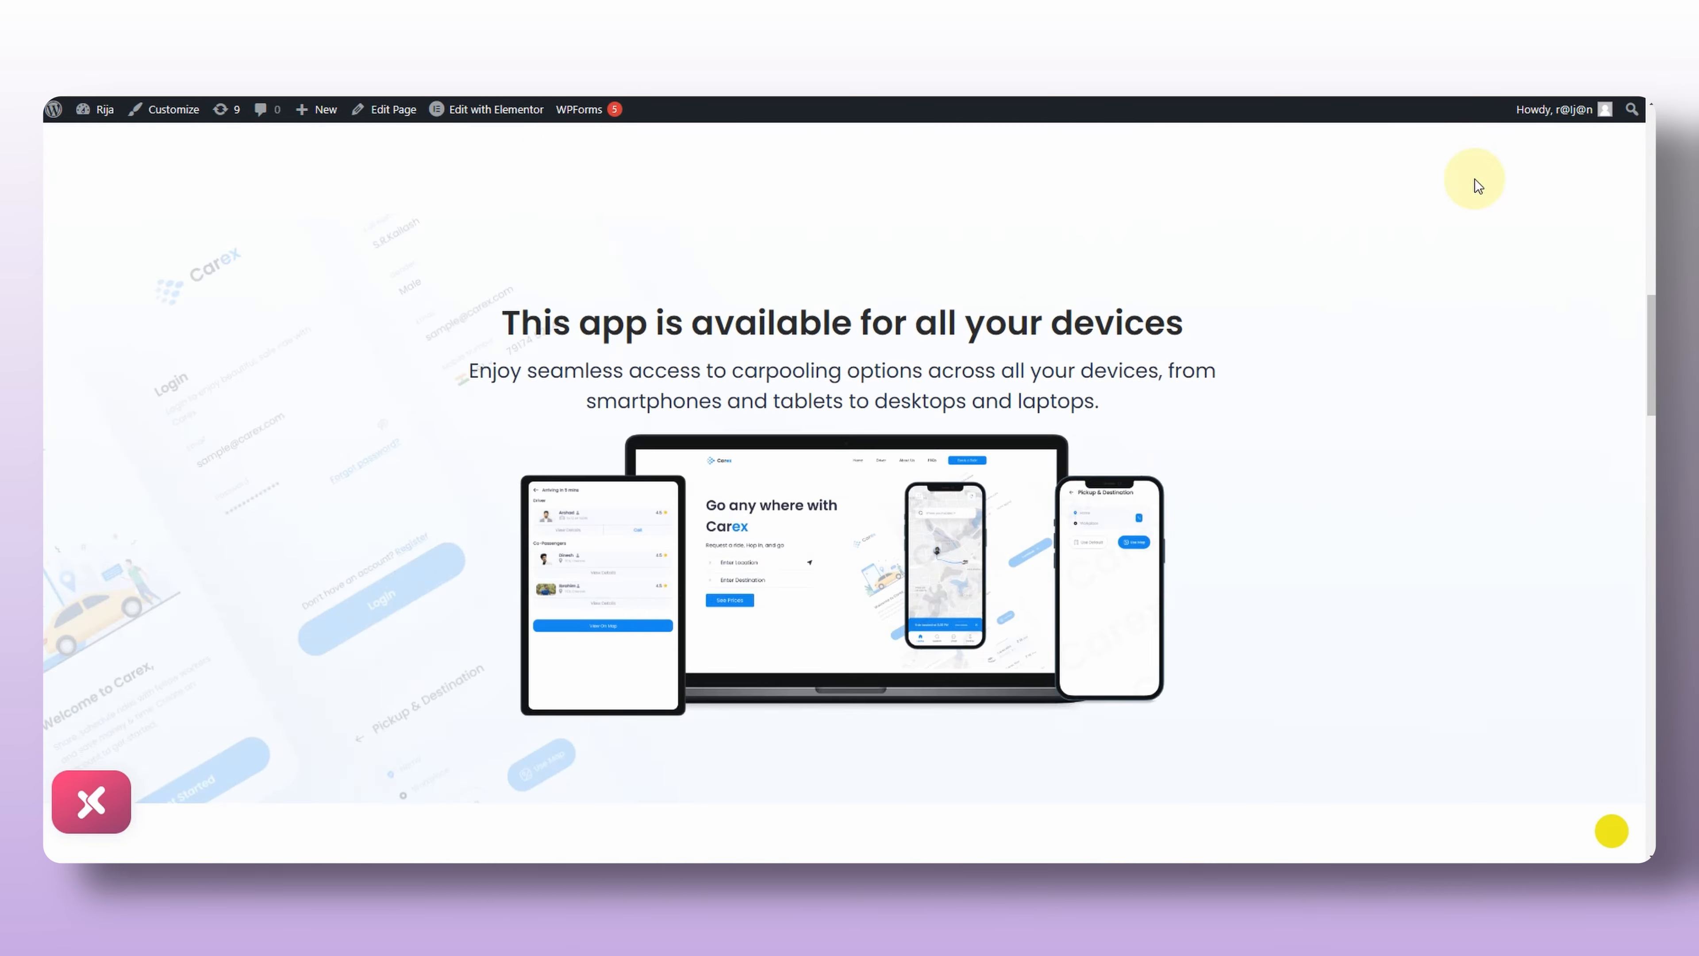